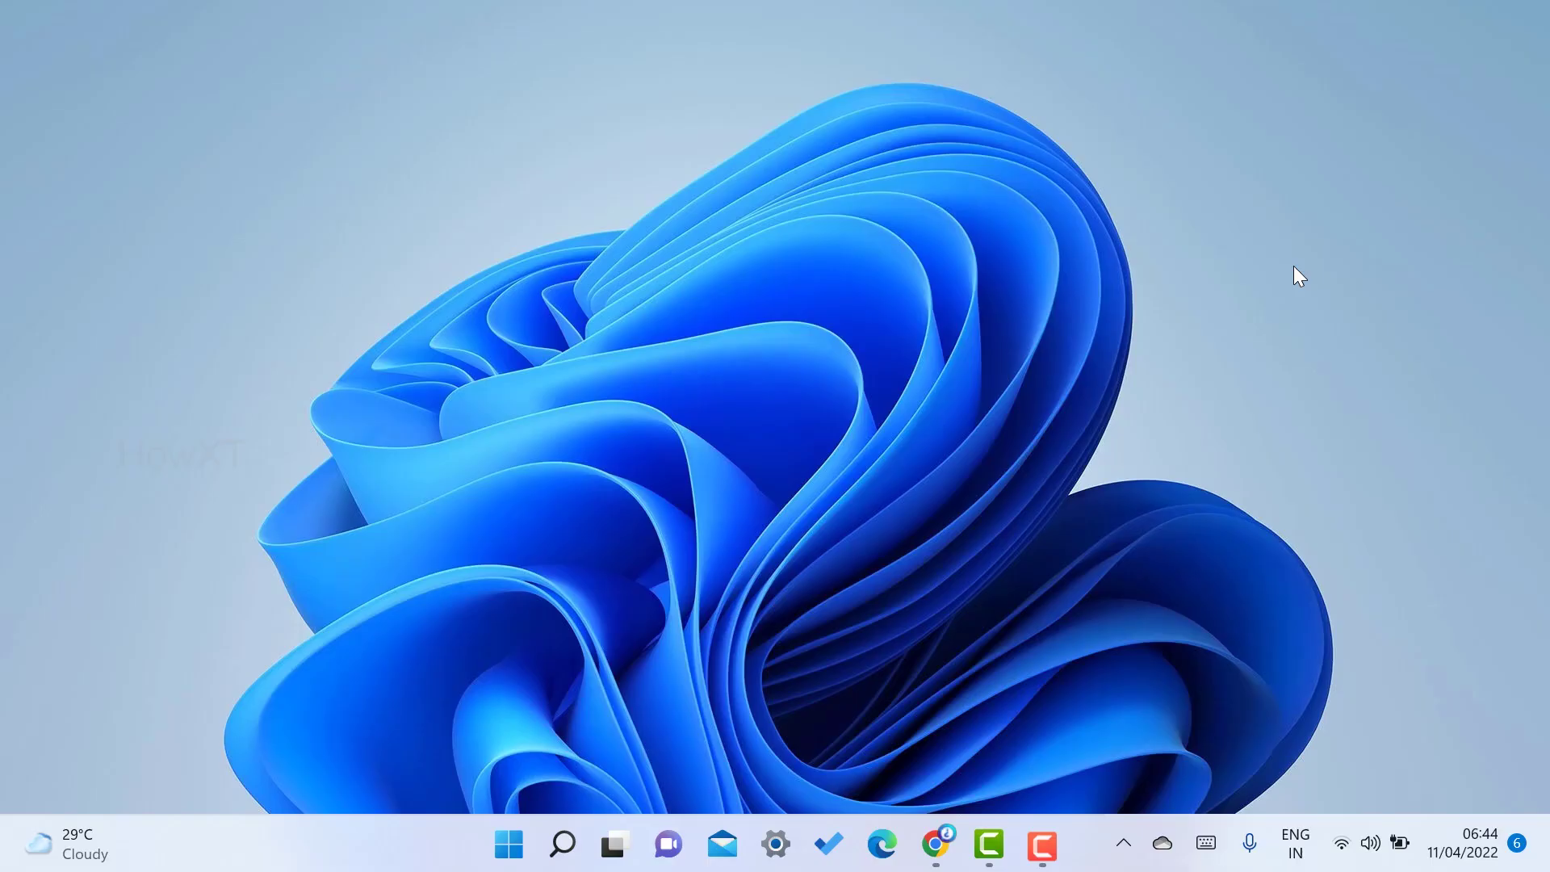
- Launch Word from the Start menu's pinned apps
left_click(509, 844)
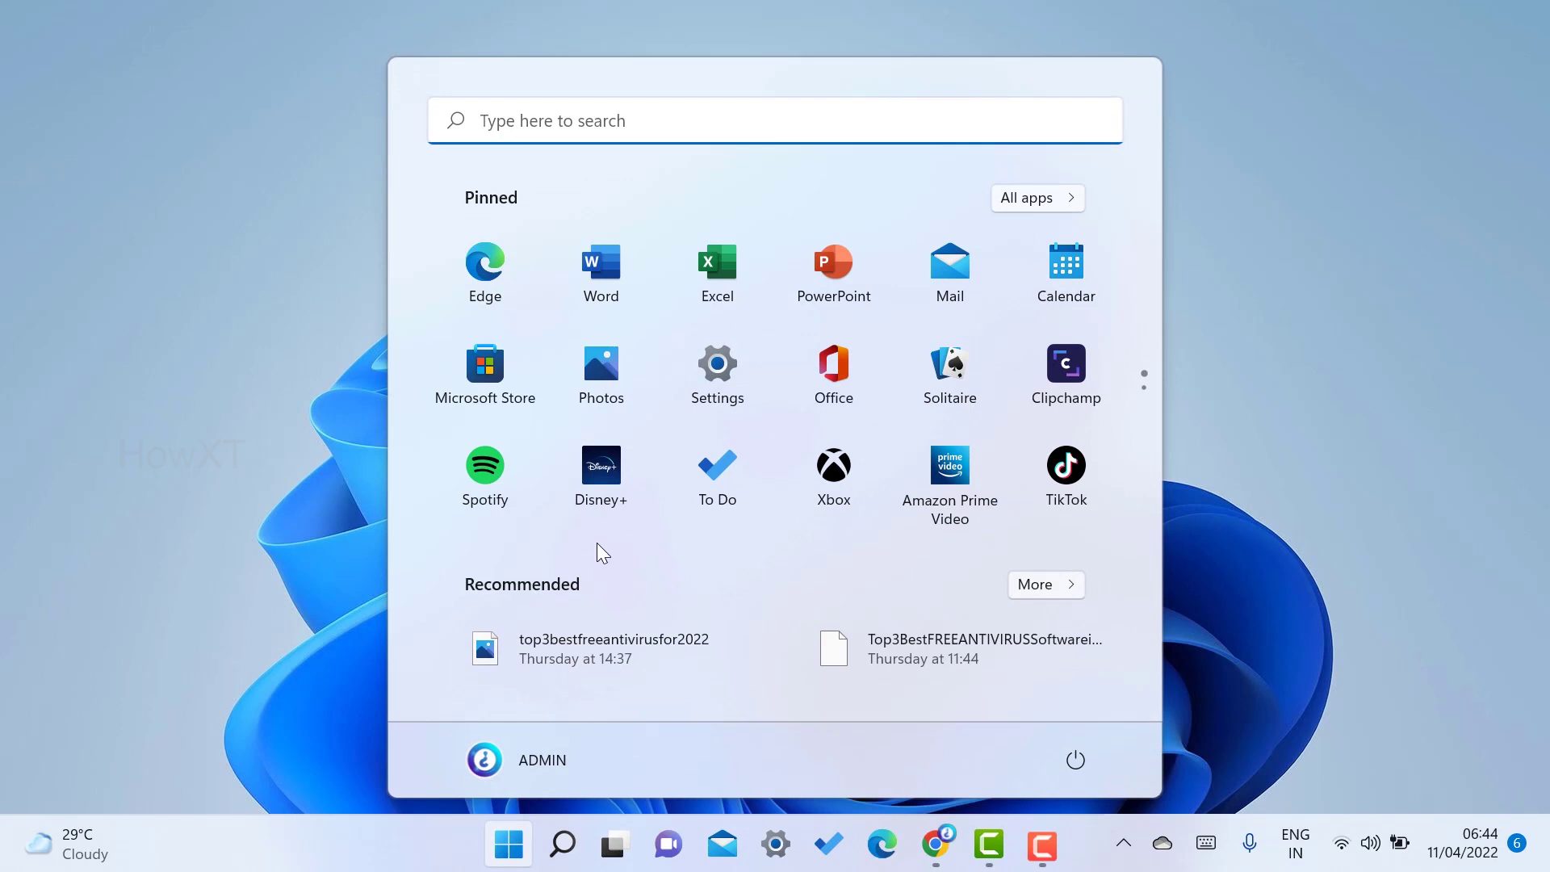
left_click(573, 280)
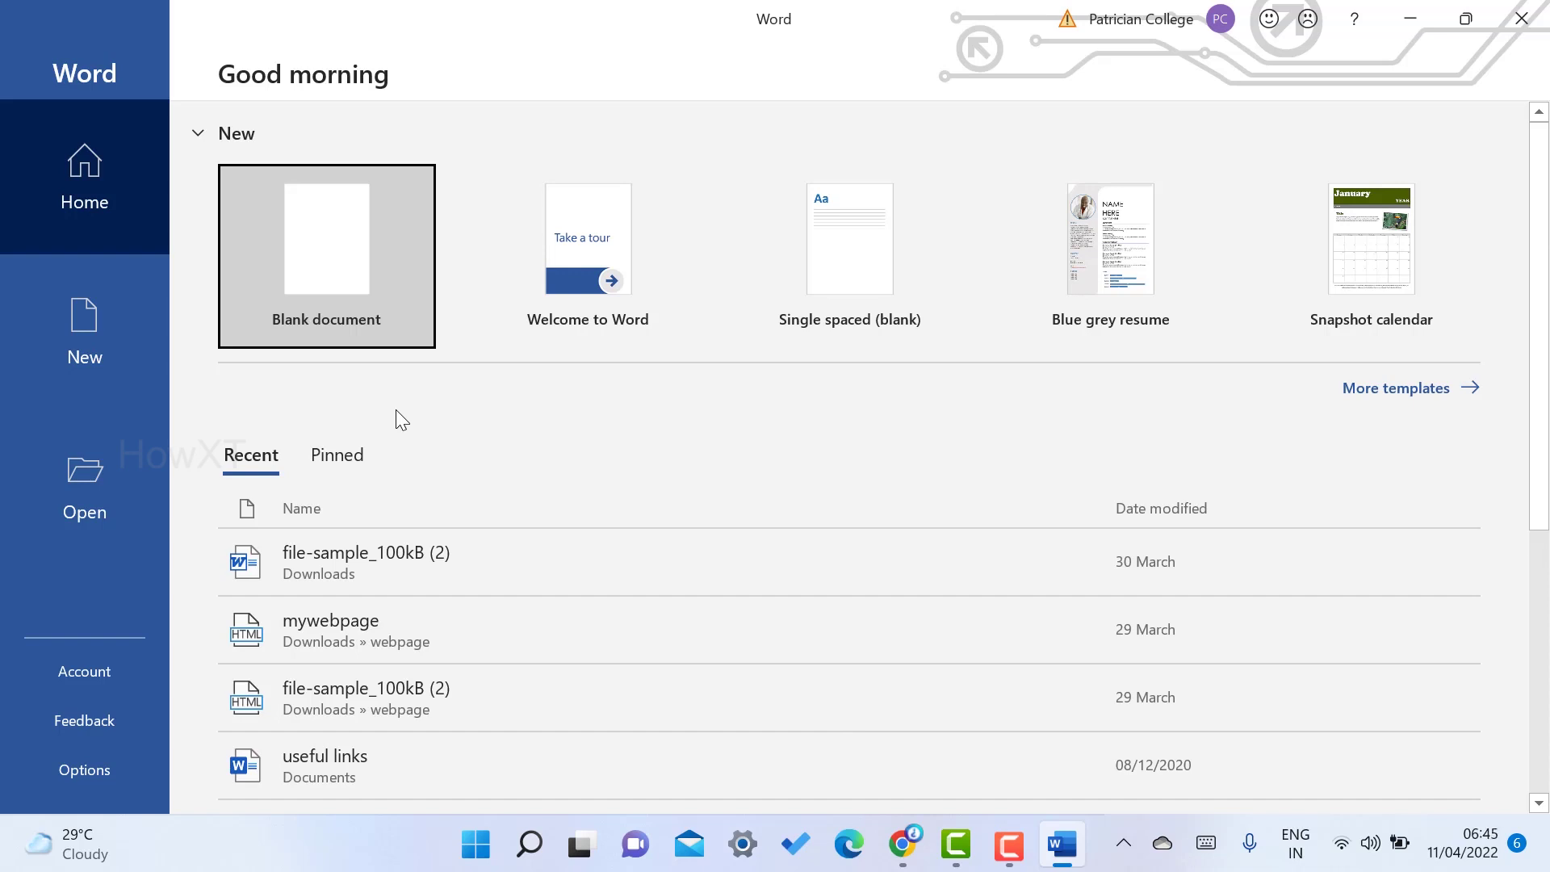
- Bring up the full New-document template gallery and browse through its offerings
left_click(1395, 391)
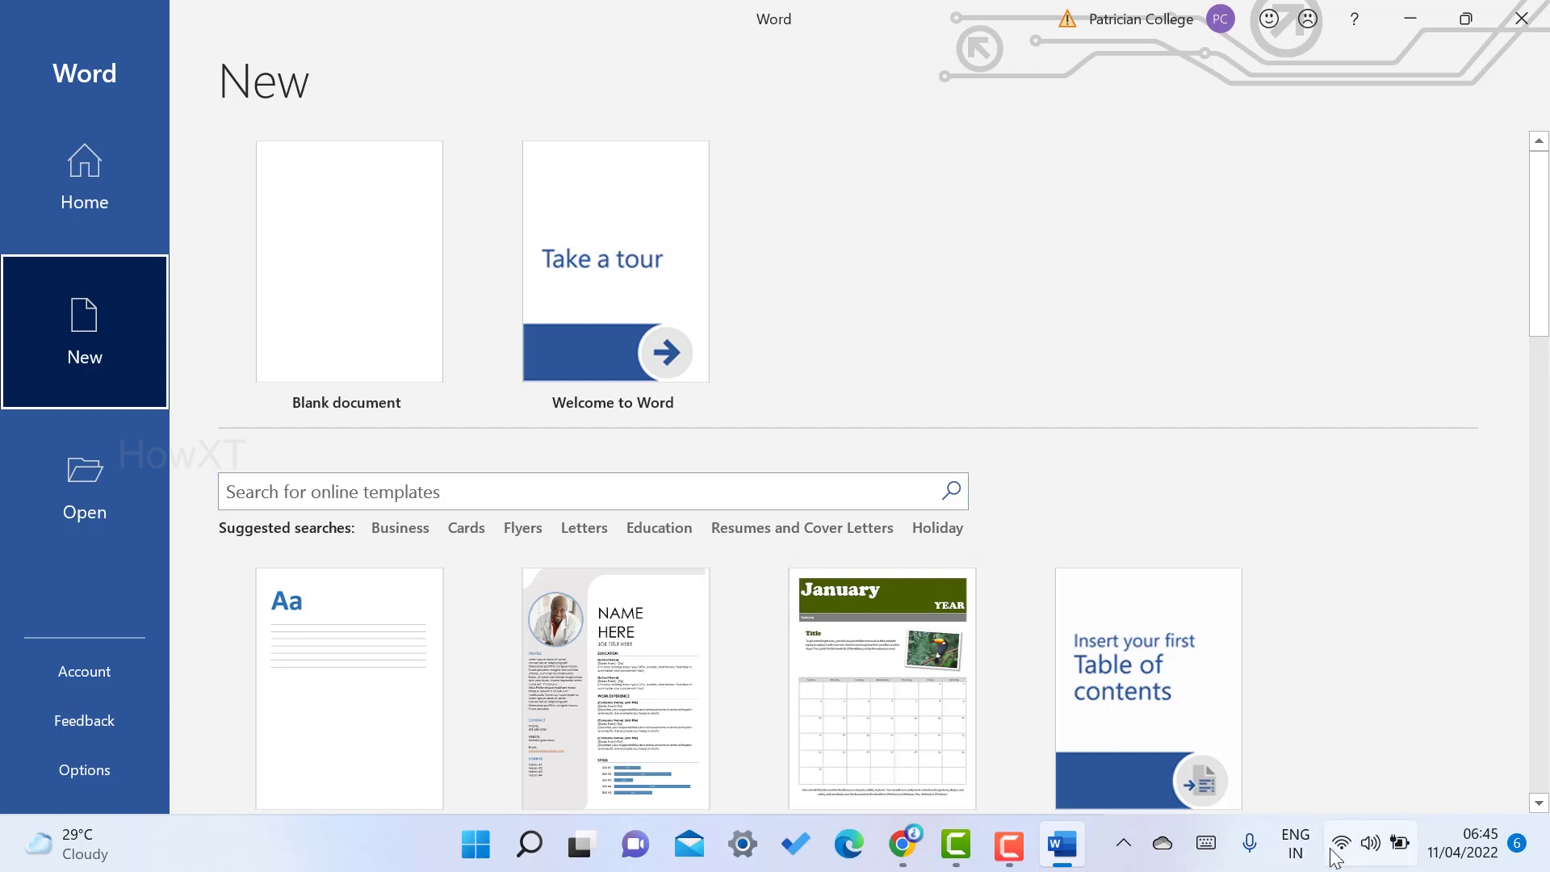
mouse_move(1344, 849)
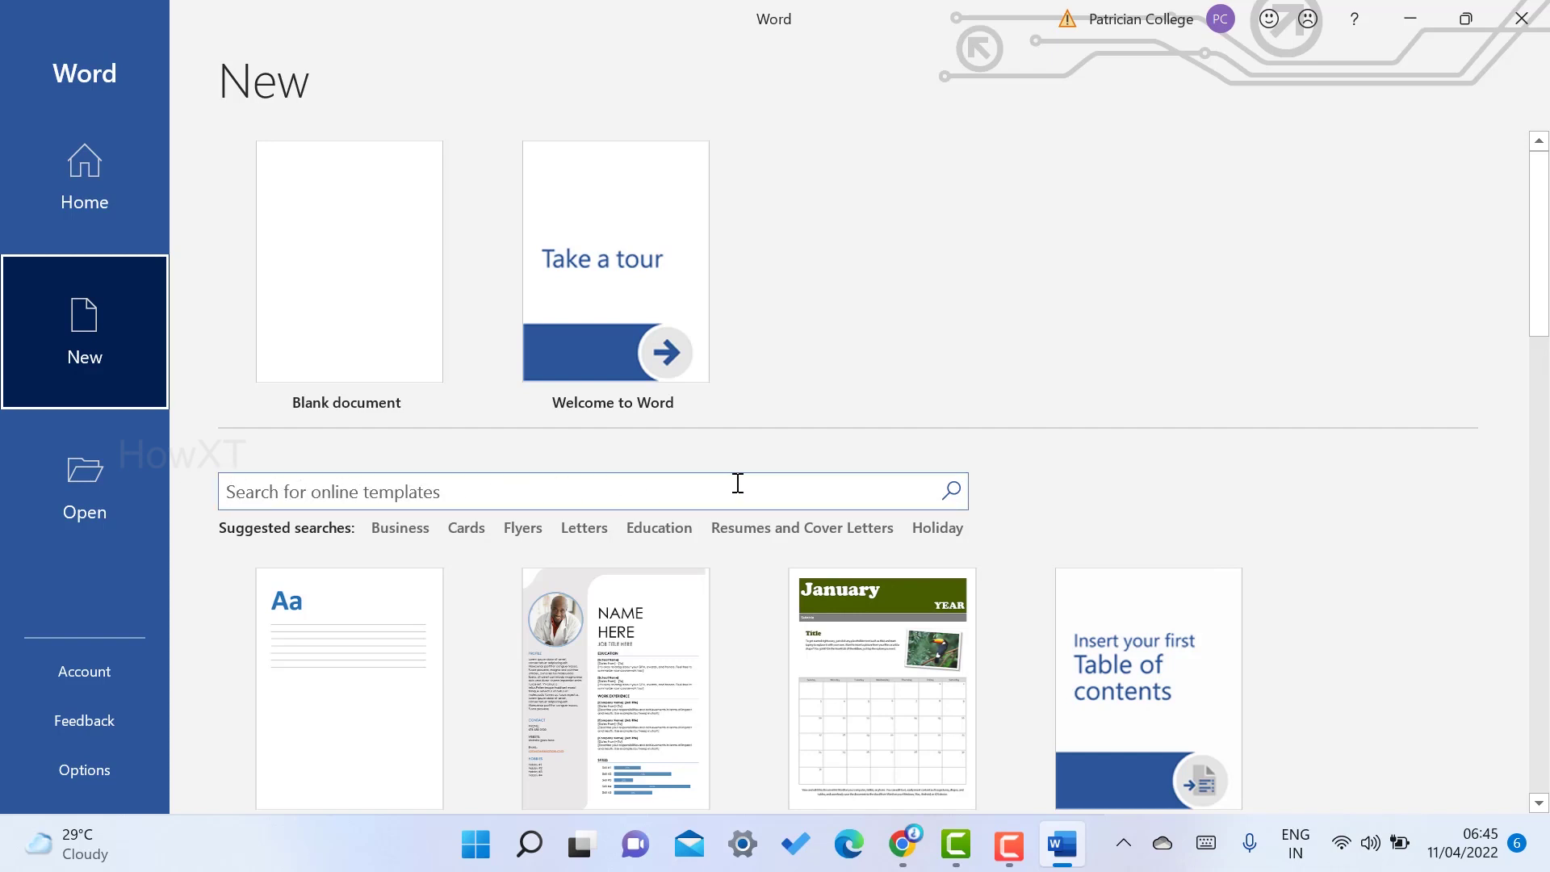
scroll(738, 483, "down", 1)
scroll(543, 579, "down", 2)
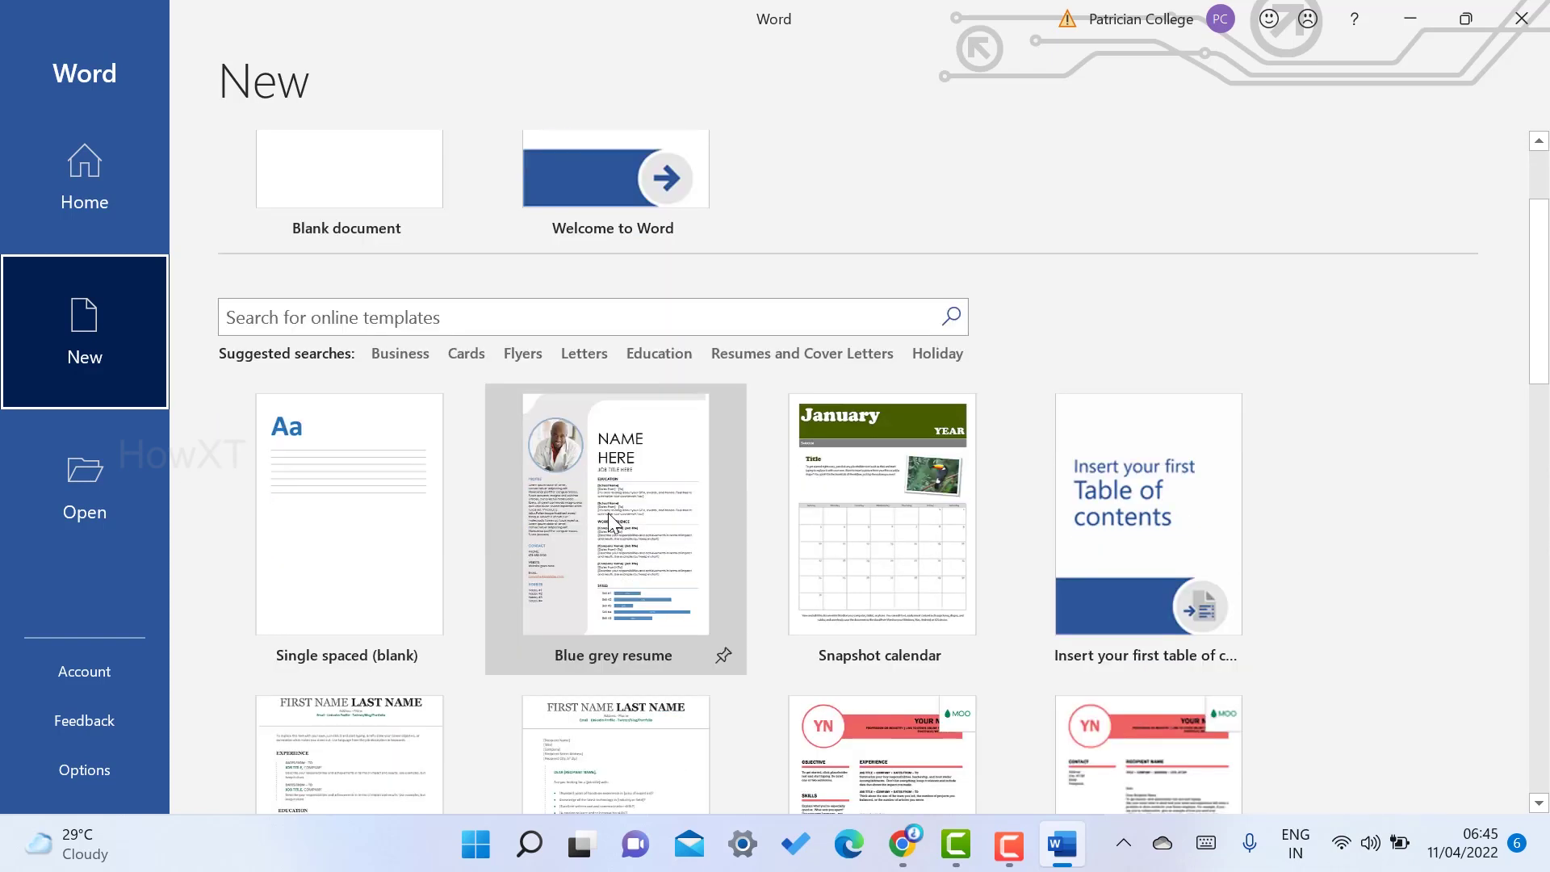
scroll(644, 556, "down", 2)
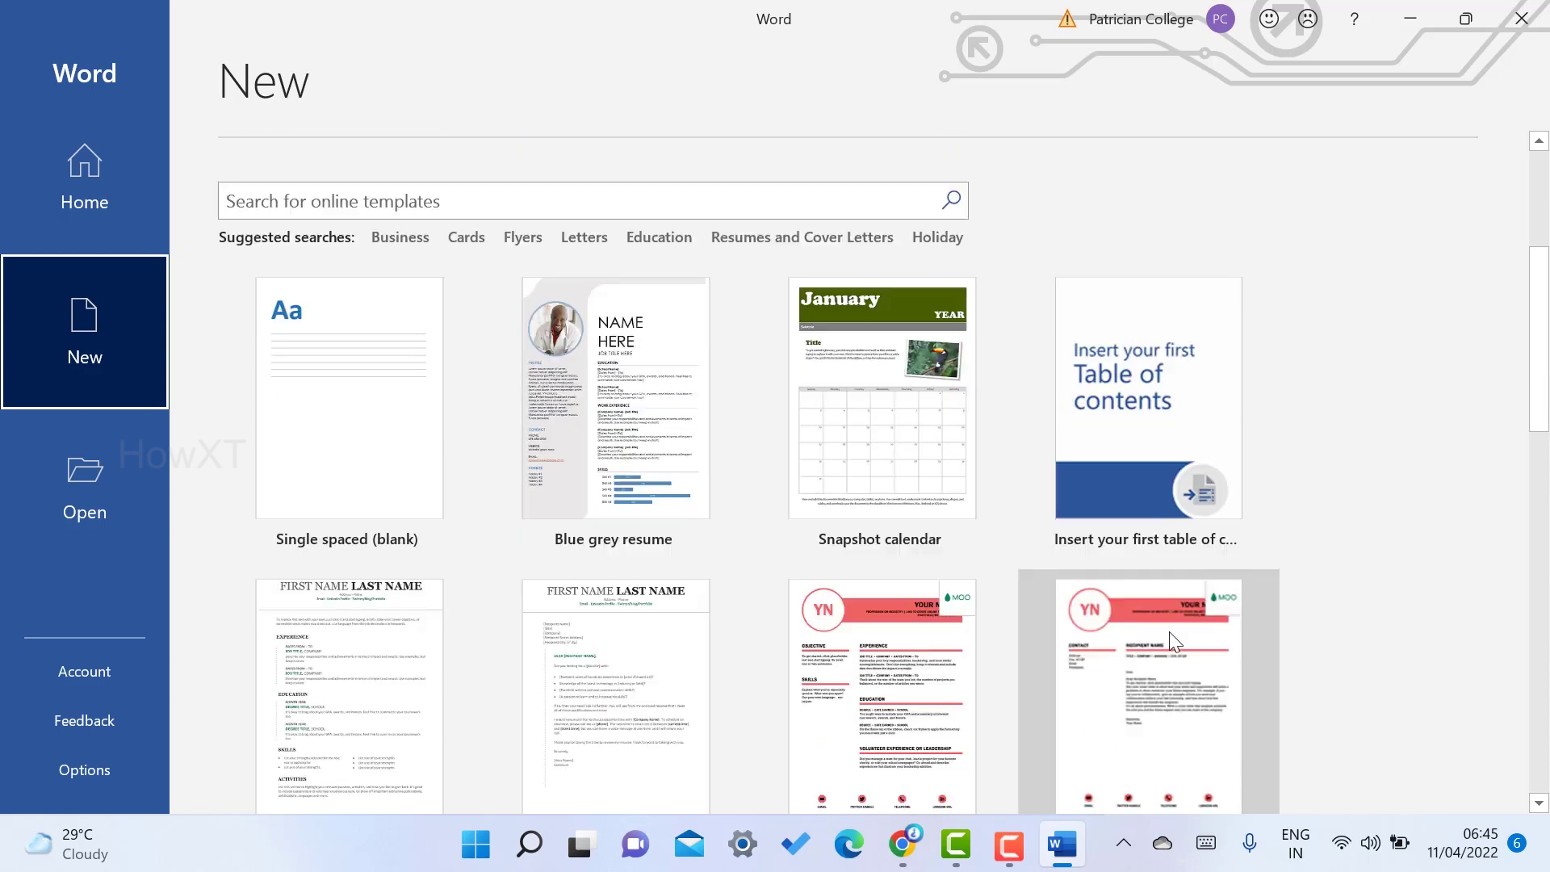
scroll(1170, 631, "up", 1)
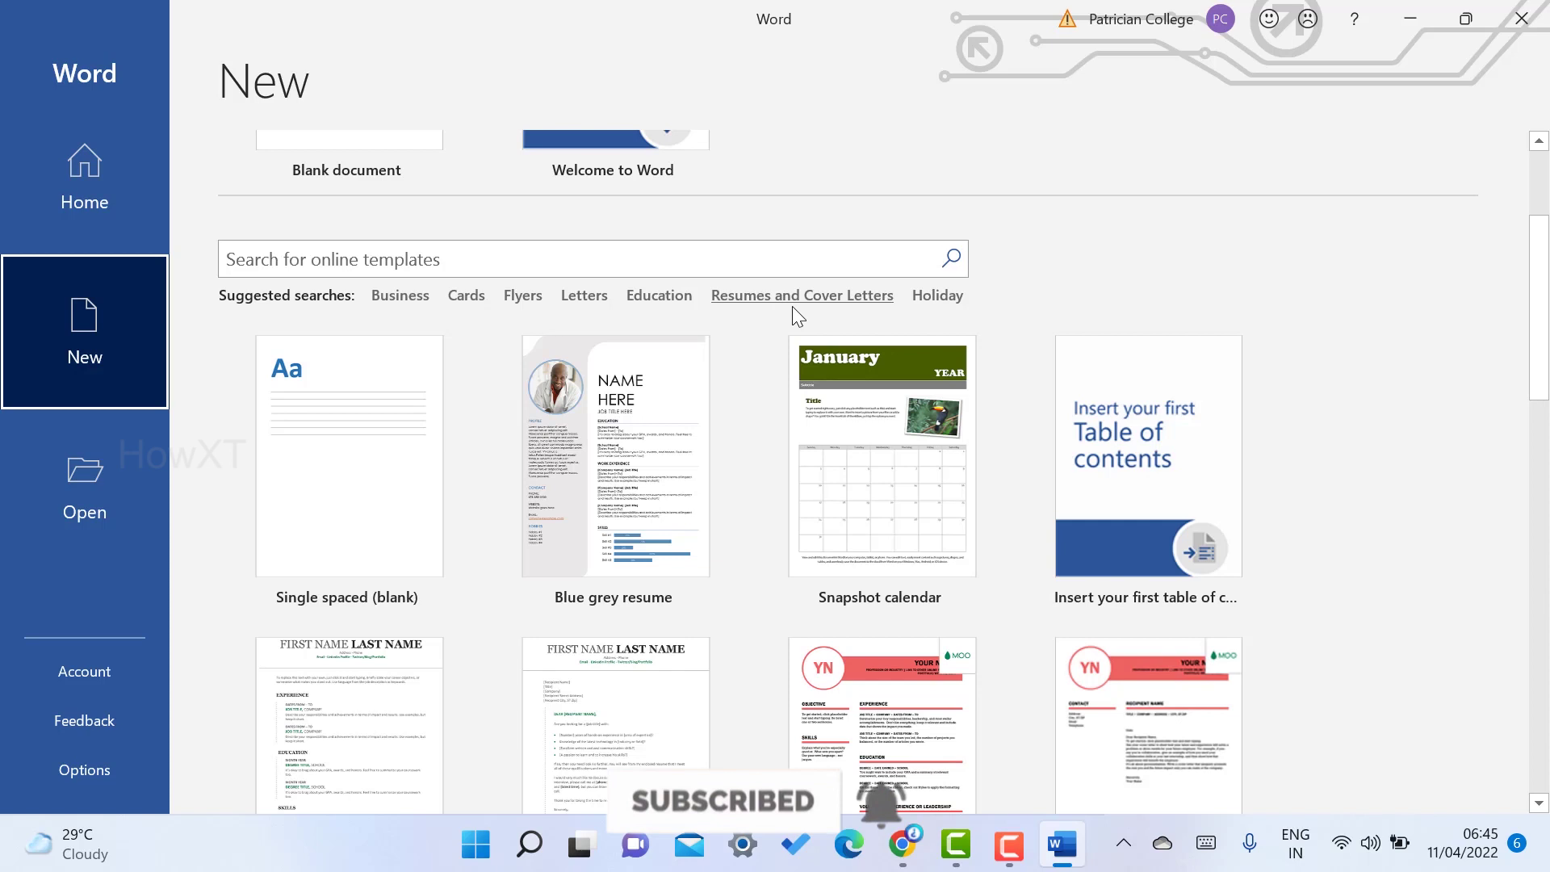
- Filter templates to Resumes and Cover Letters and scroll the results to the Organic shapes resume
left_click(766, 297)
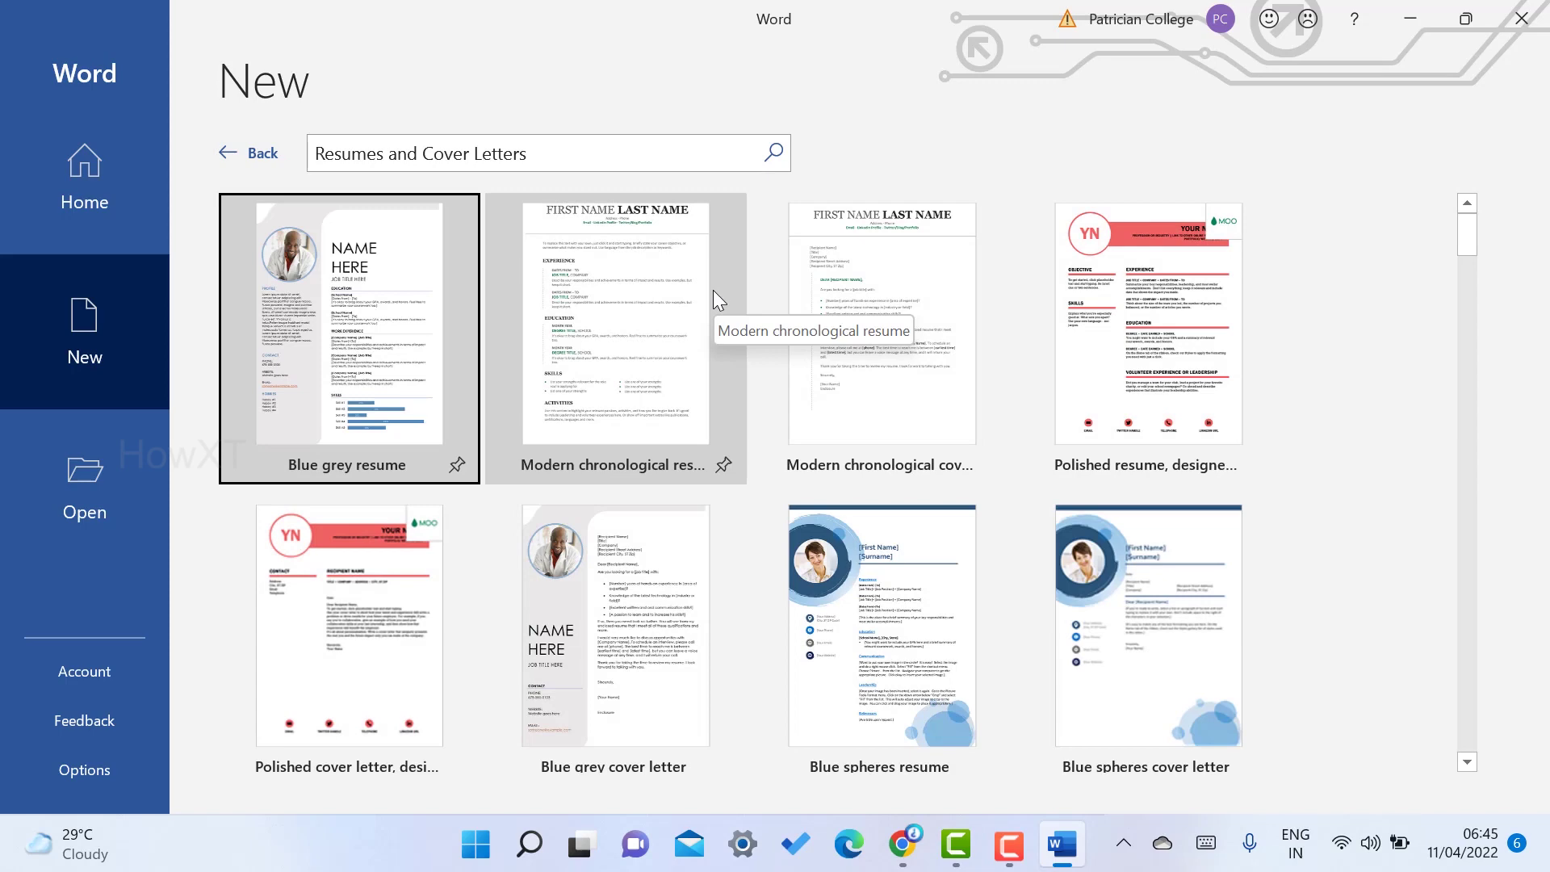
scroll(1094, 456, "down", 3)
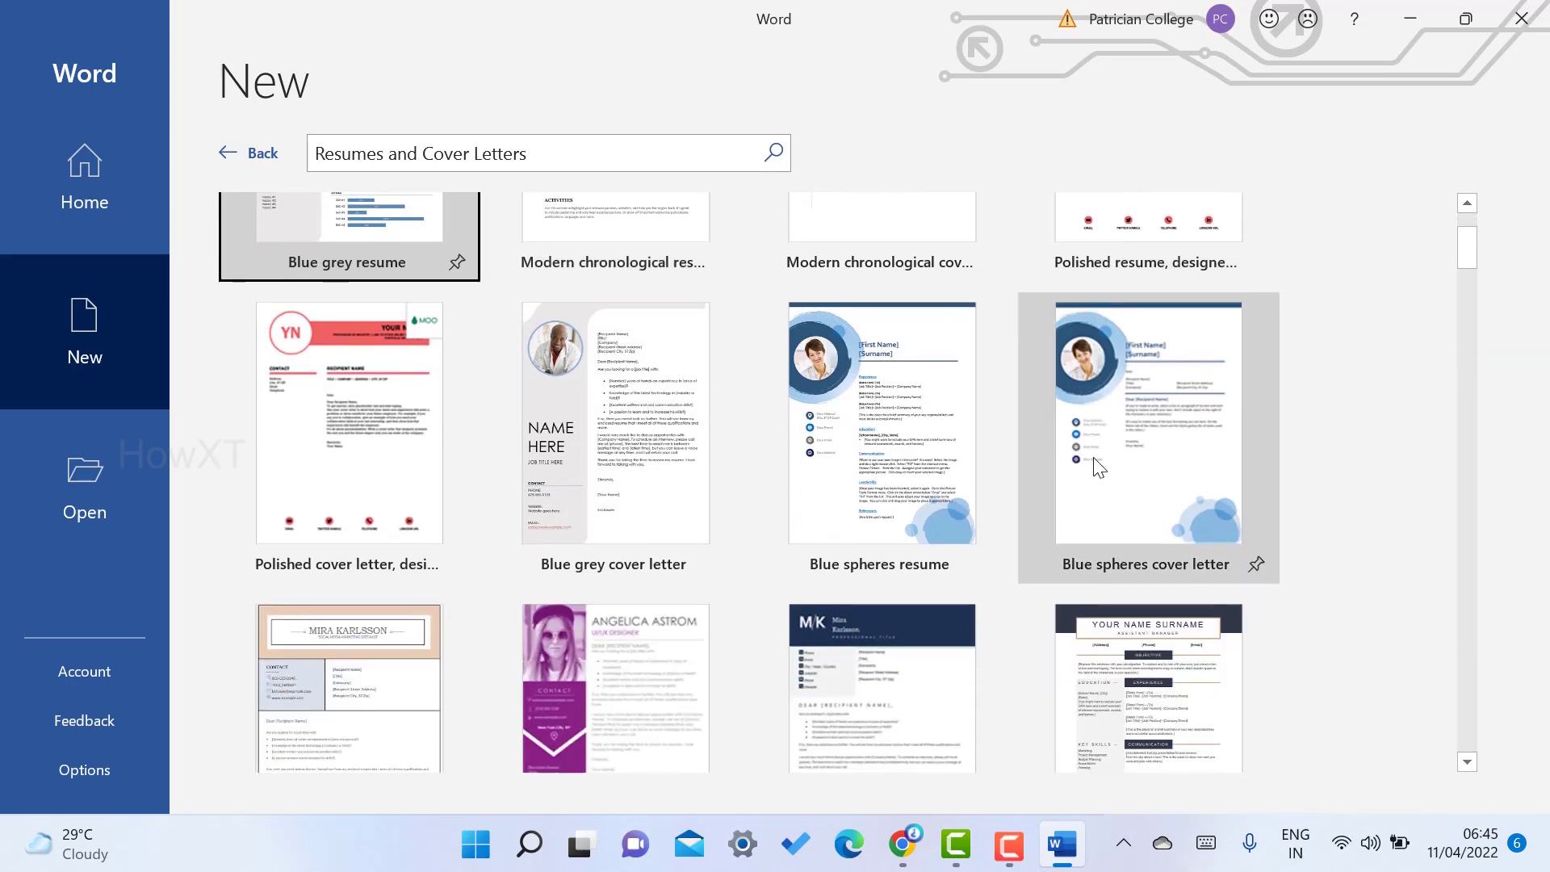
scroll(1094, 460, "down", 10)
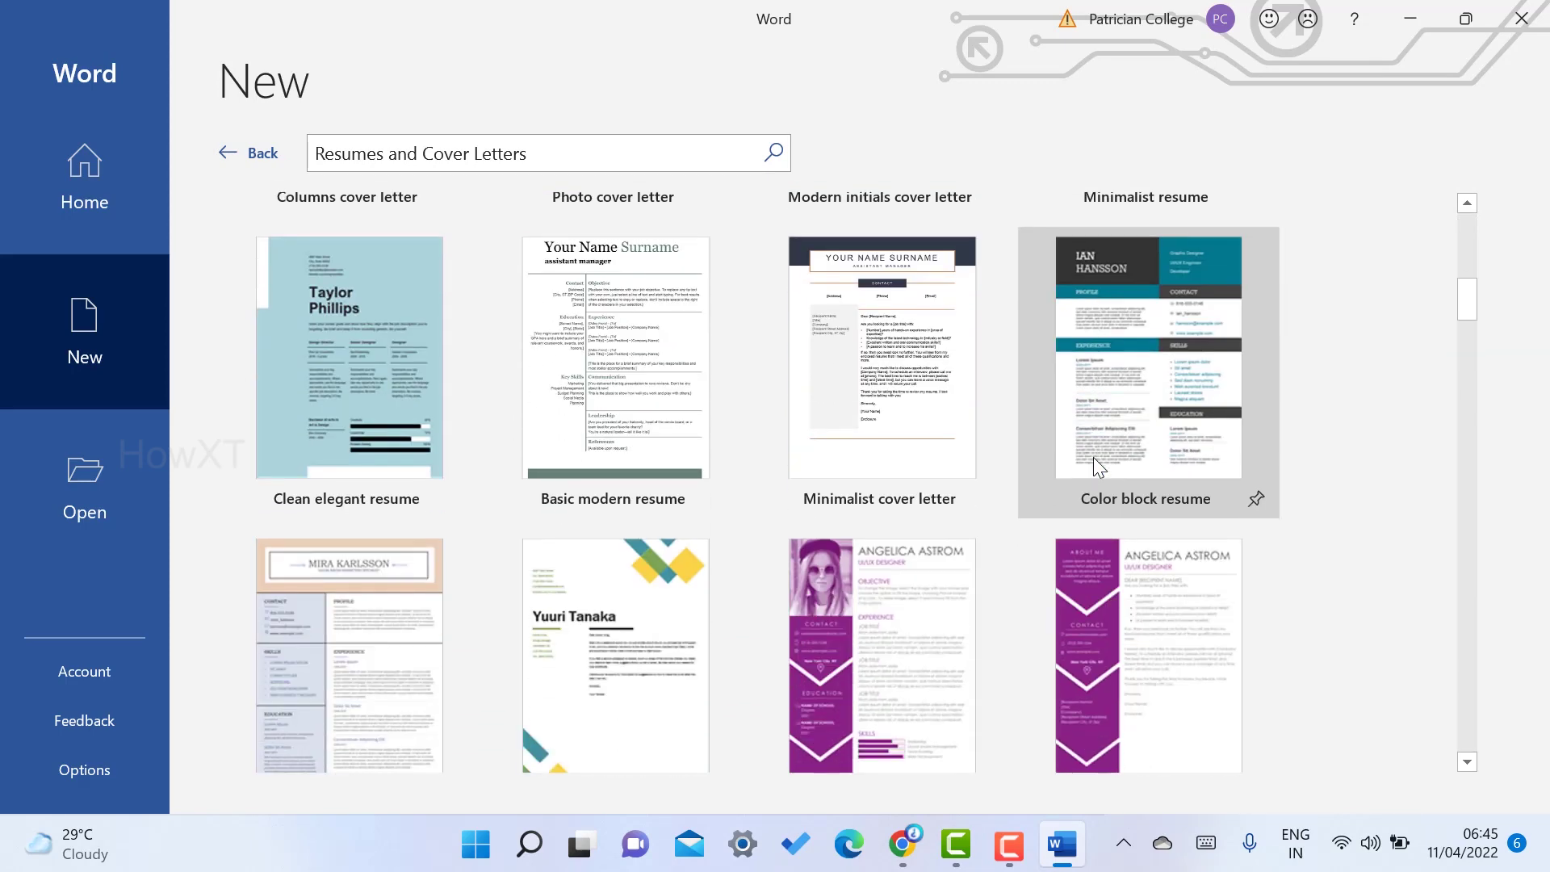
scroll(1093, 457, "down", 9)
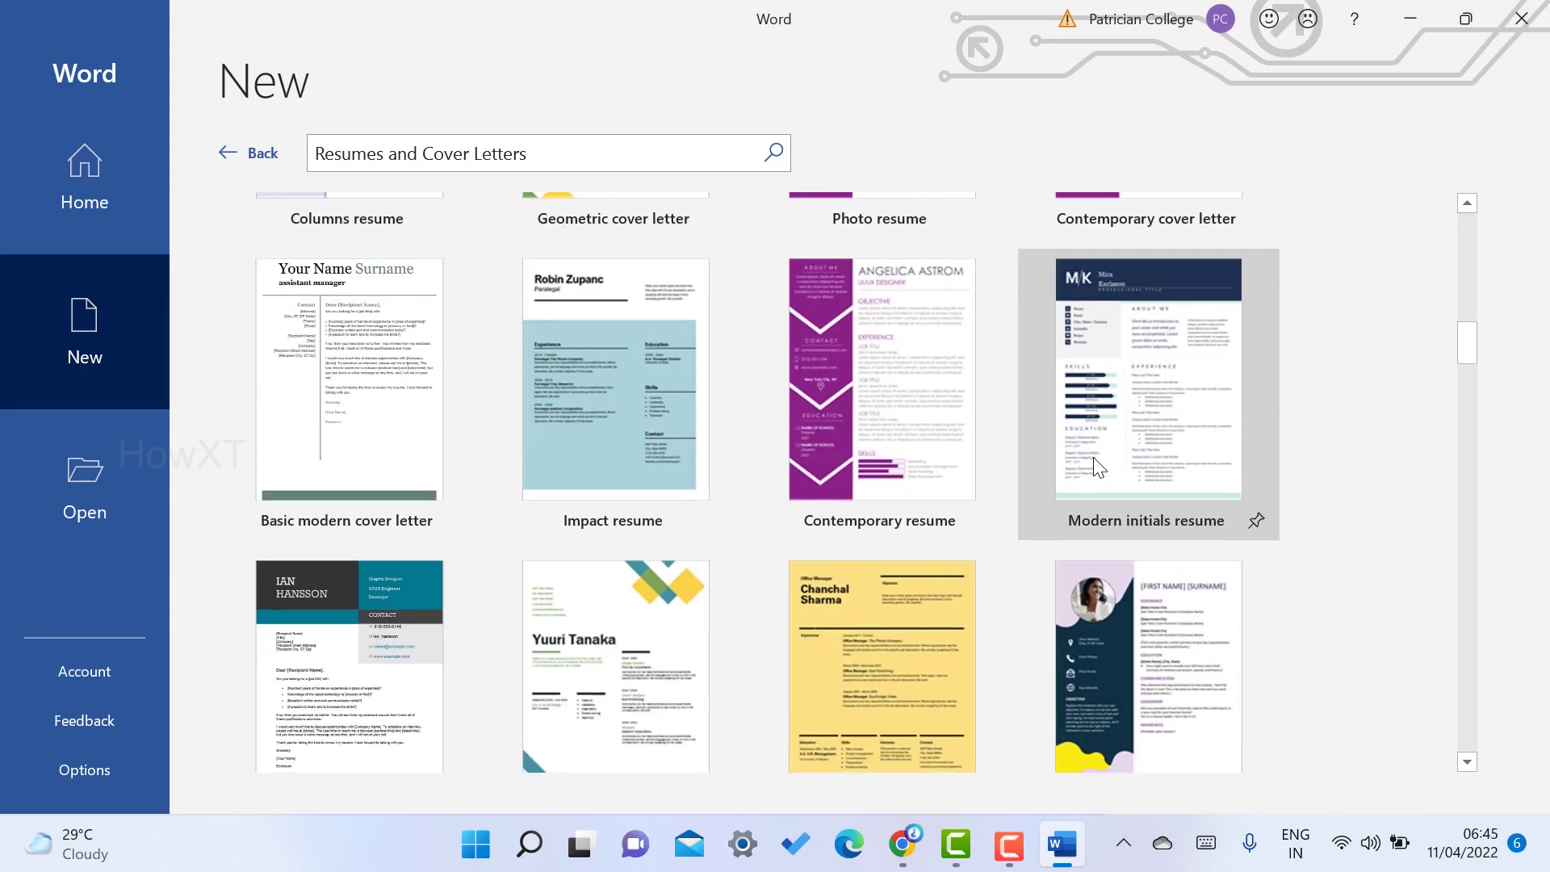
scroll(1093, 457, "down", 9)
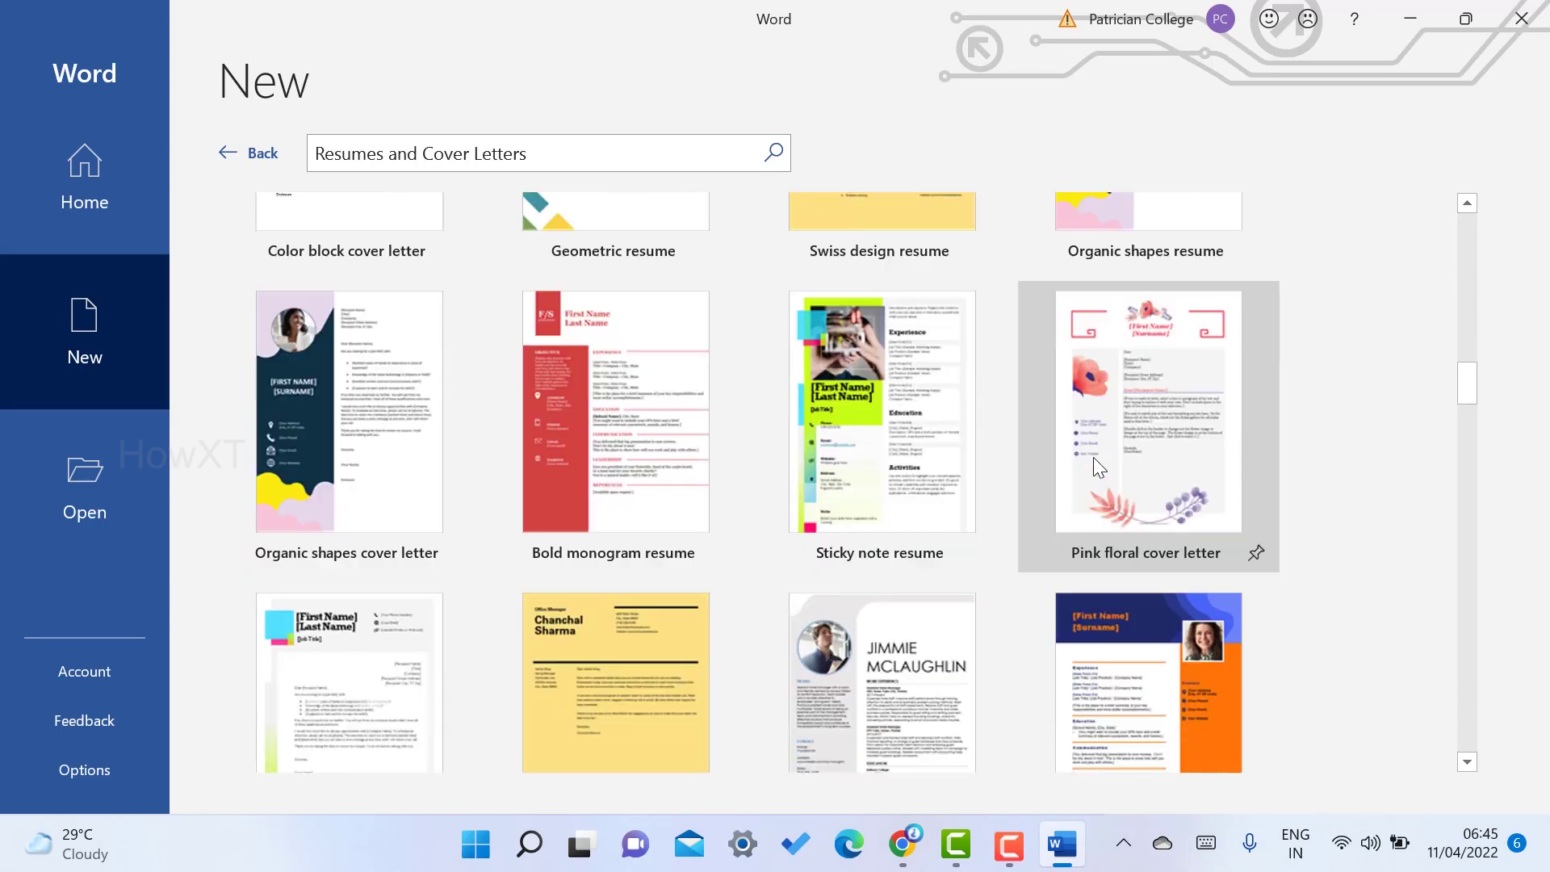
scroll(1093, 457, "down", 10)
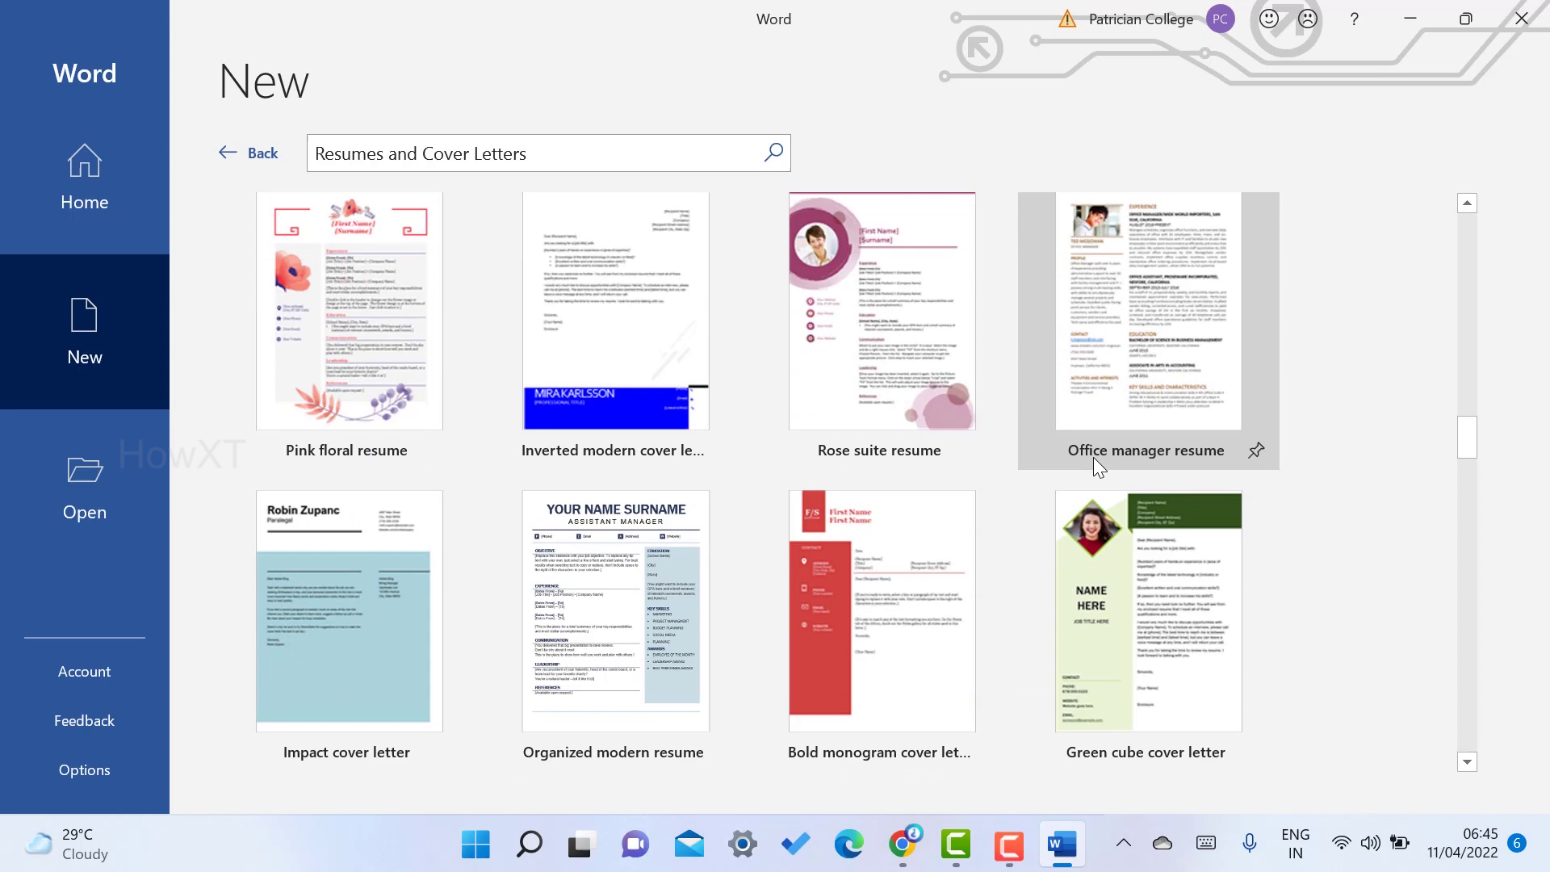
scroll(1093, 457, "down", 10)
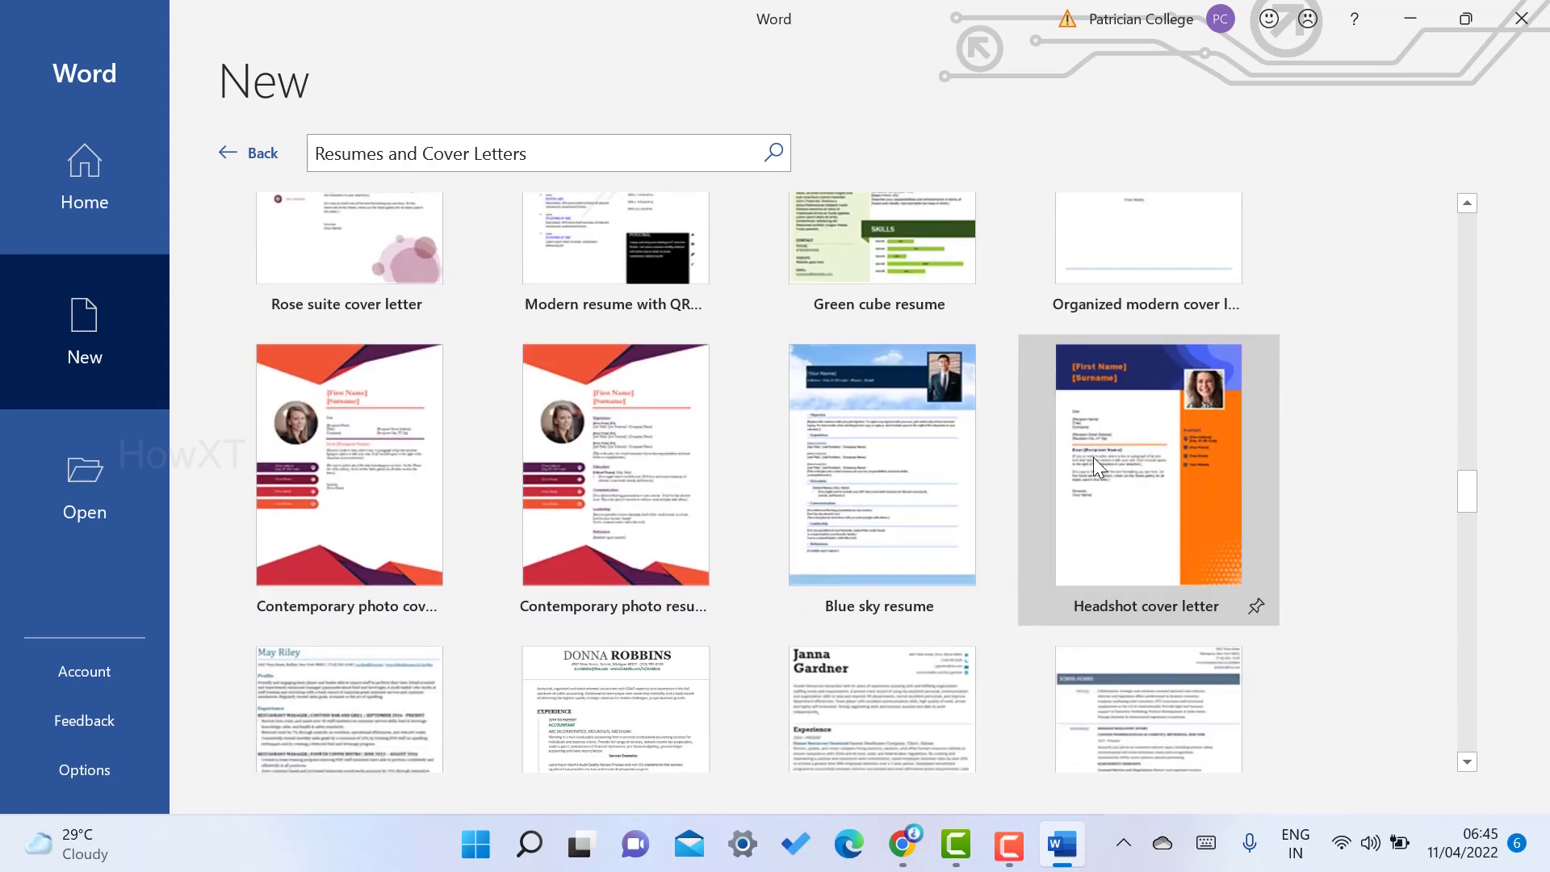
scroll(1093, 457, "down", 12)
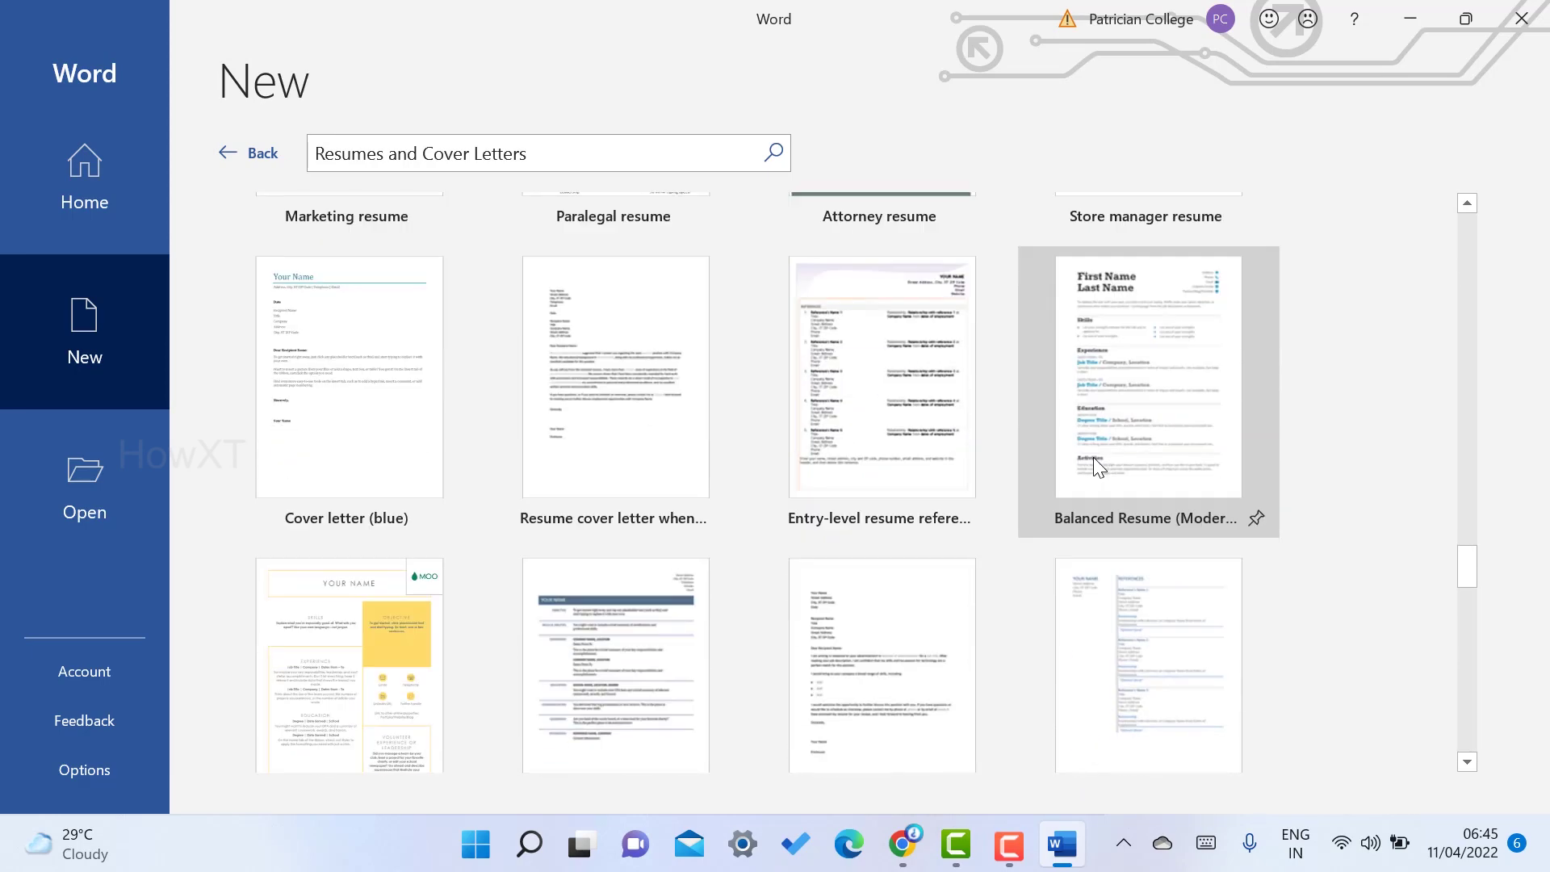
scroll(1093, 457, "down", 12)
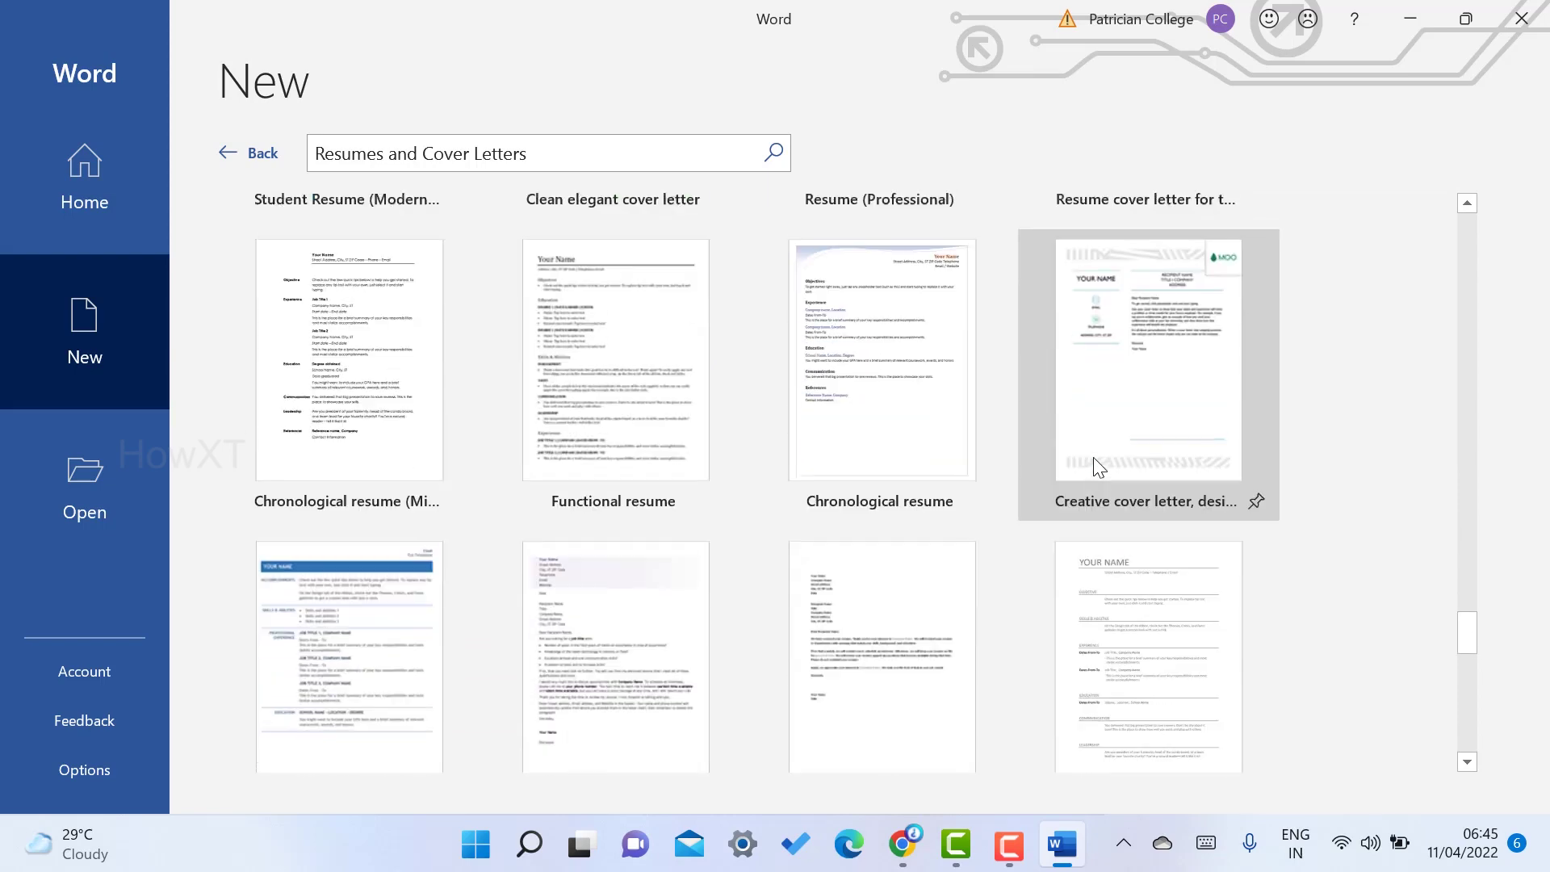
scroll(1093, 457, "down", 12)
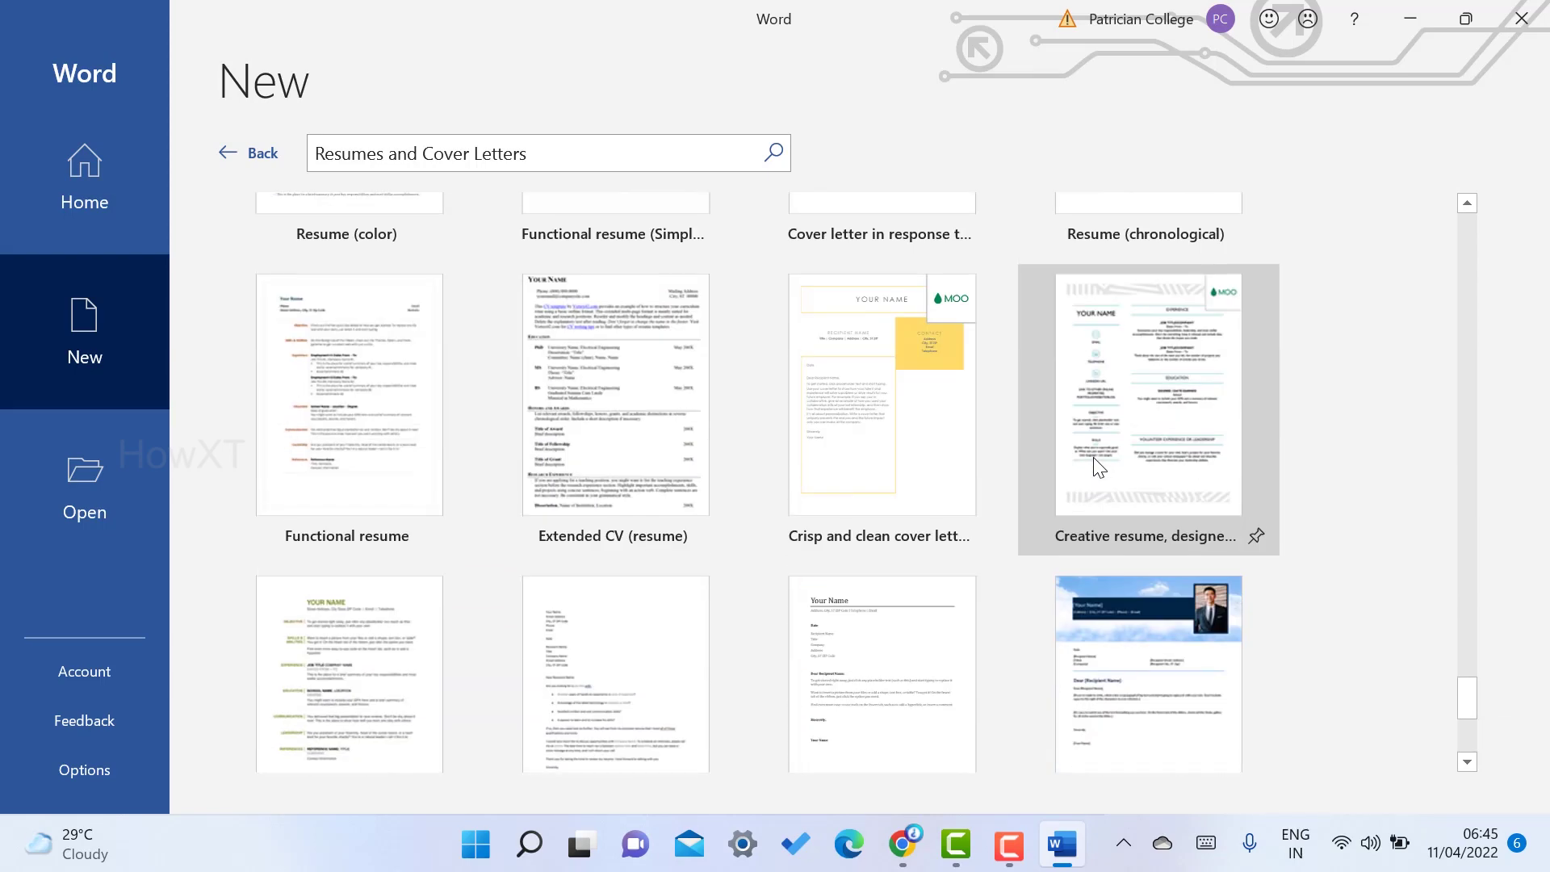
scroll(1097, 467, "down", 5)
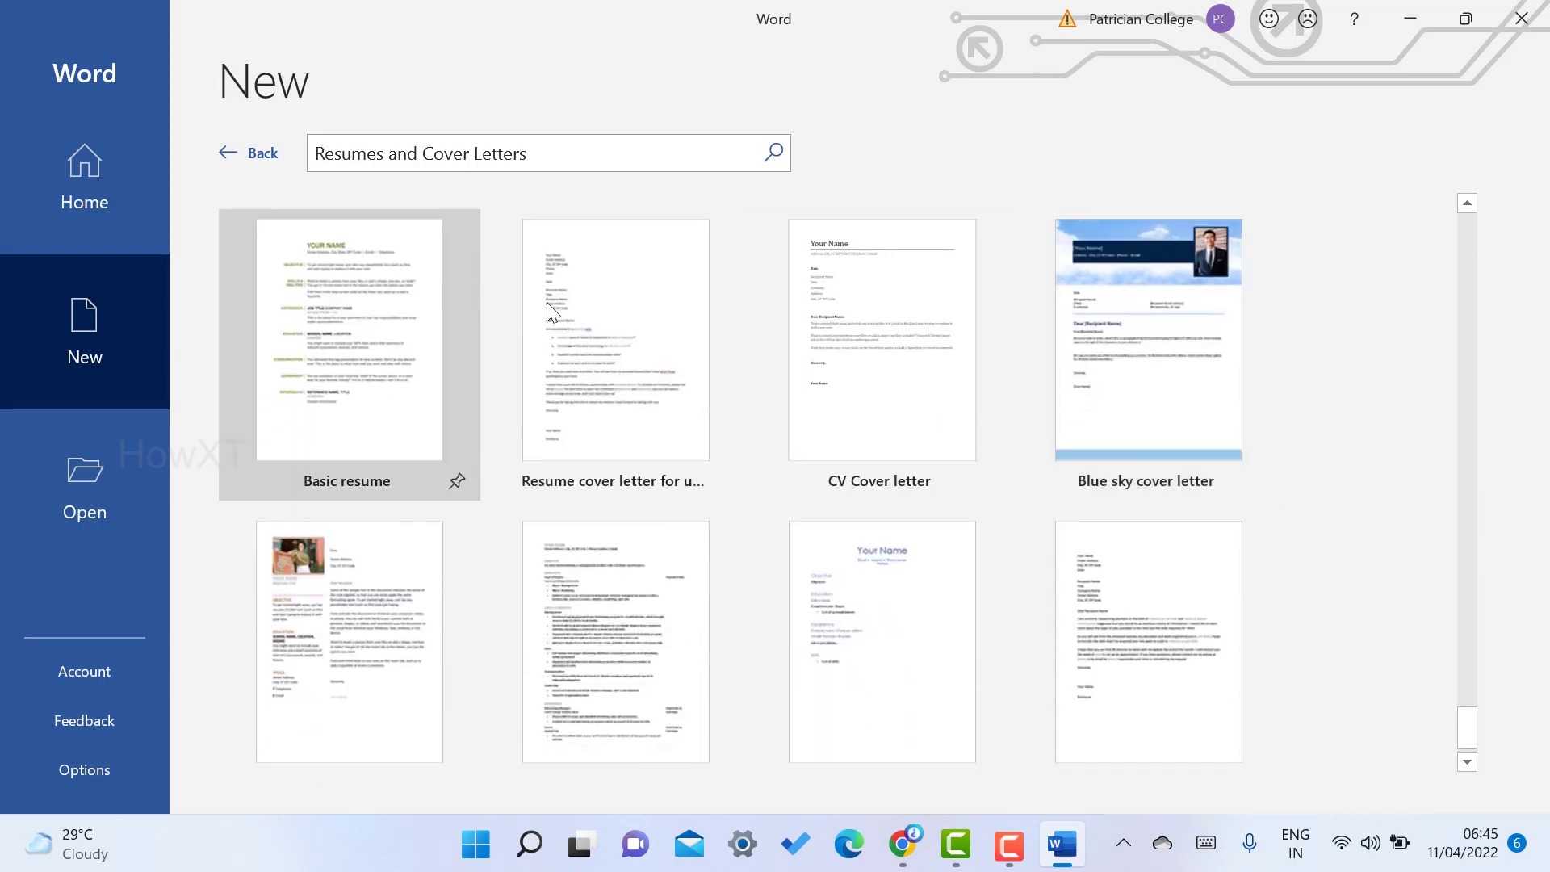
scroll(719, 395, "down", 1)
scroll(718, 395, "up", 13)
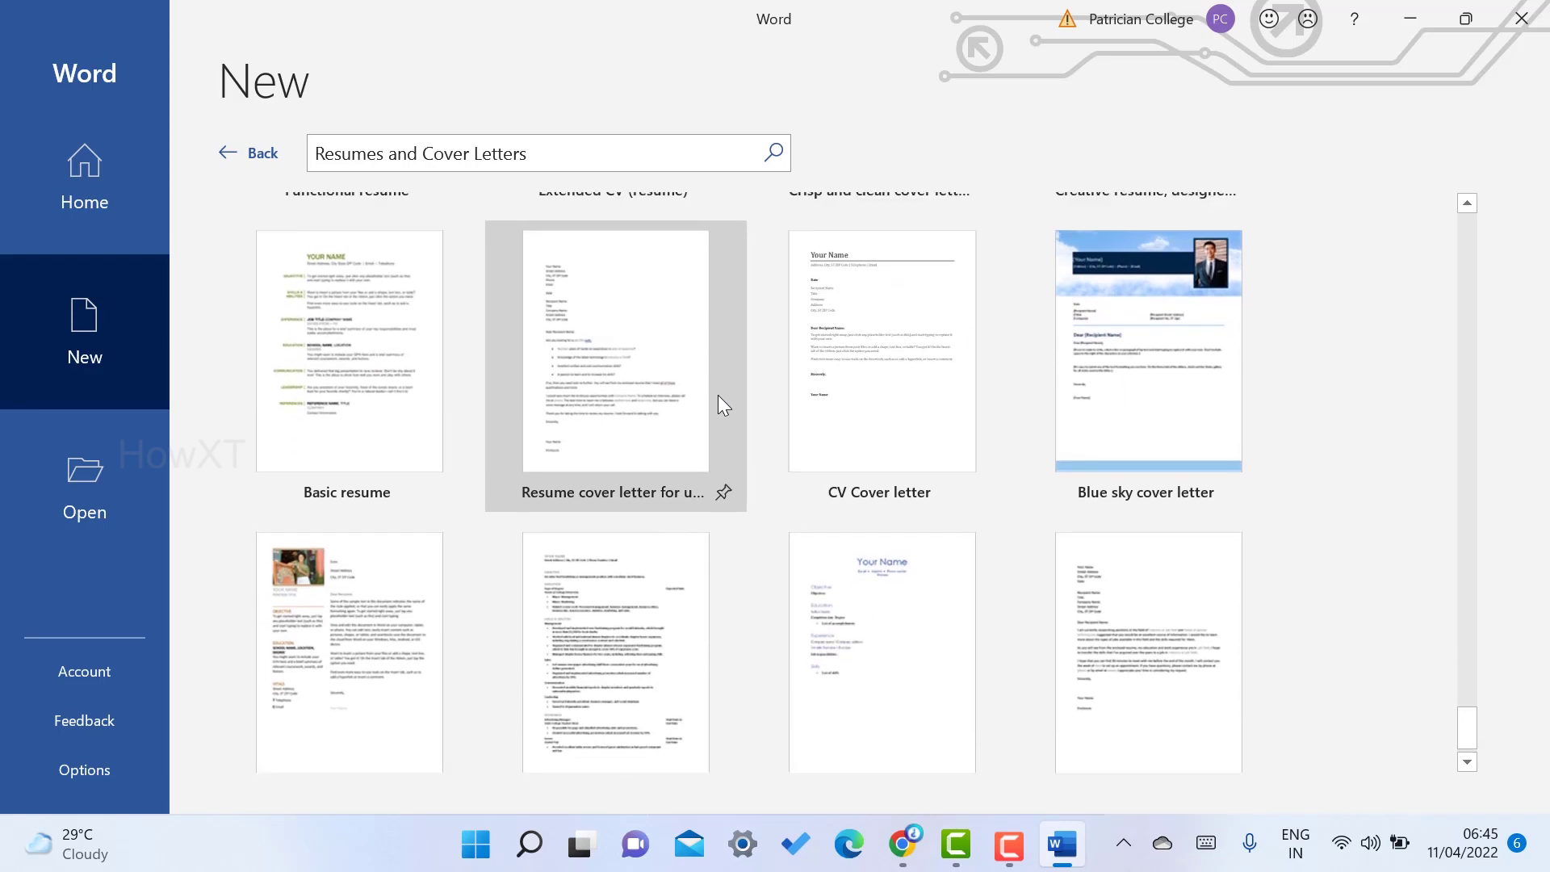
scroll(719, 395, "up", 2)
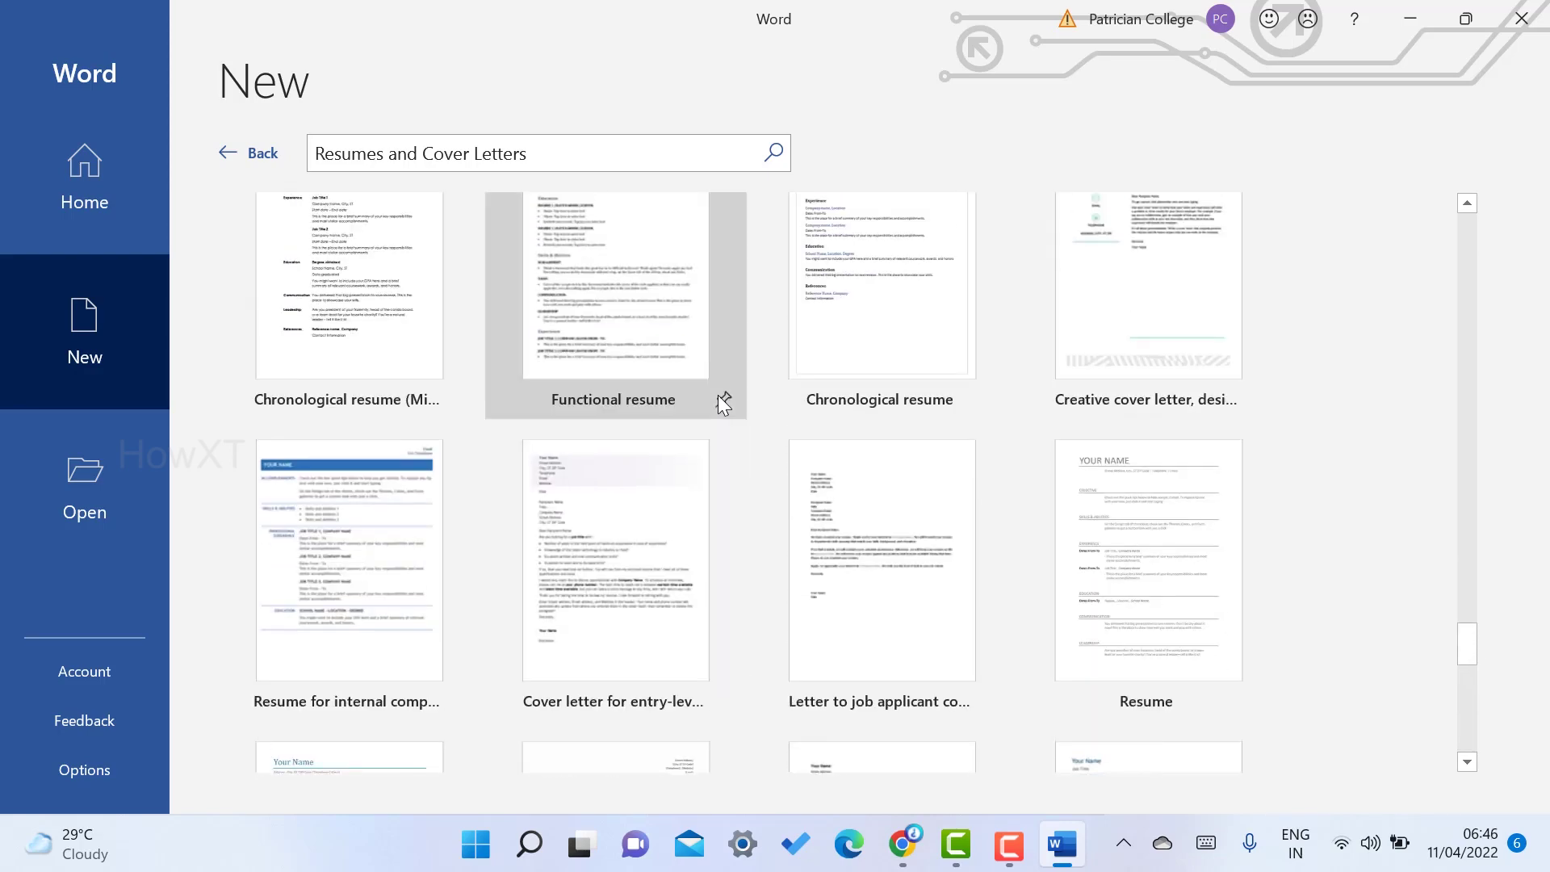
scroll(1284, 467, "up", 8)
scroll(1277, 464, "up", 10)
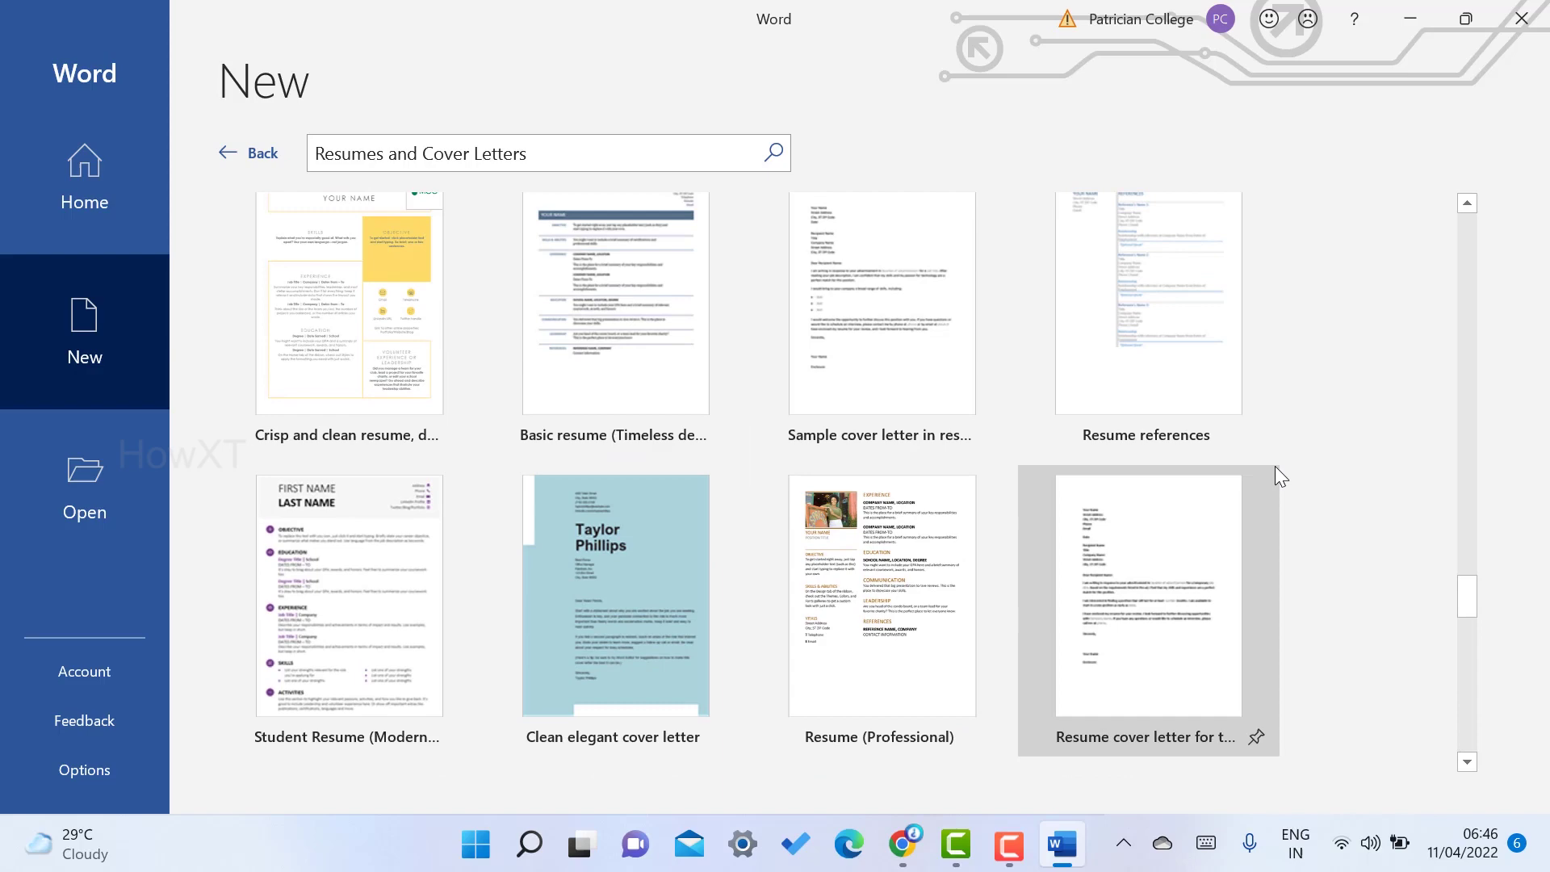
scroll(1384, 372, "up", 10)
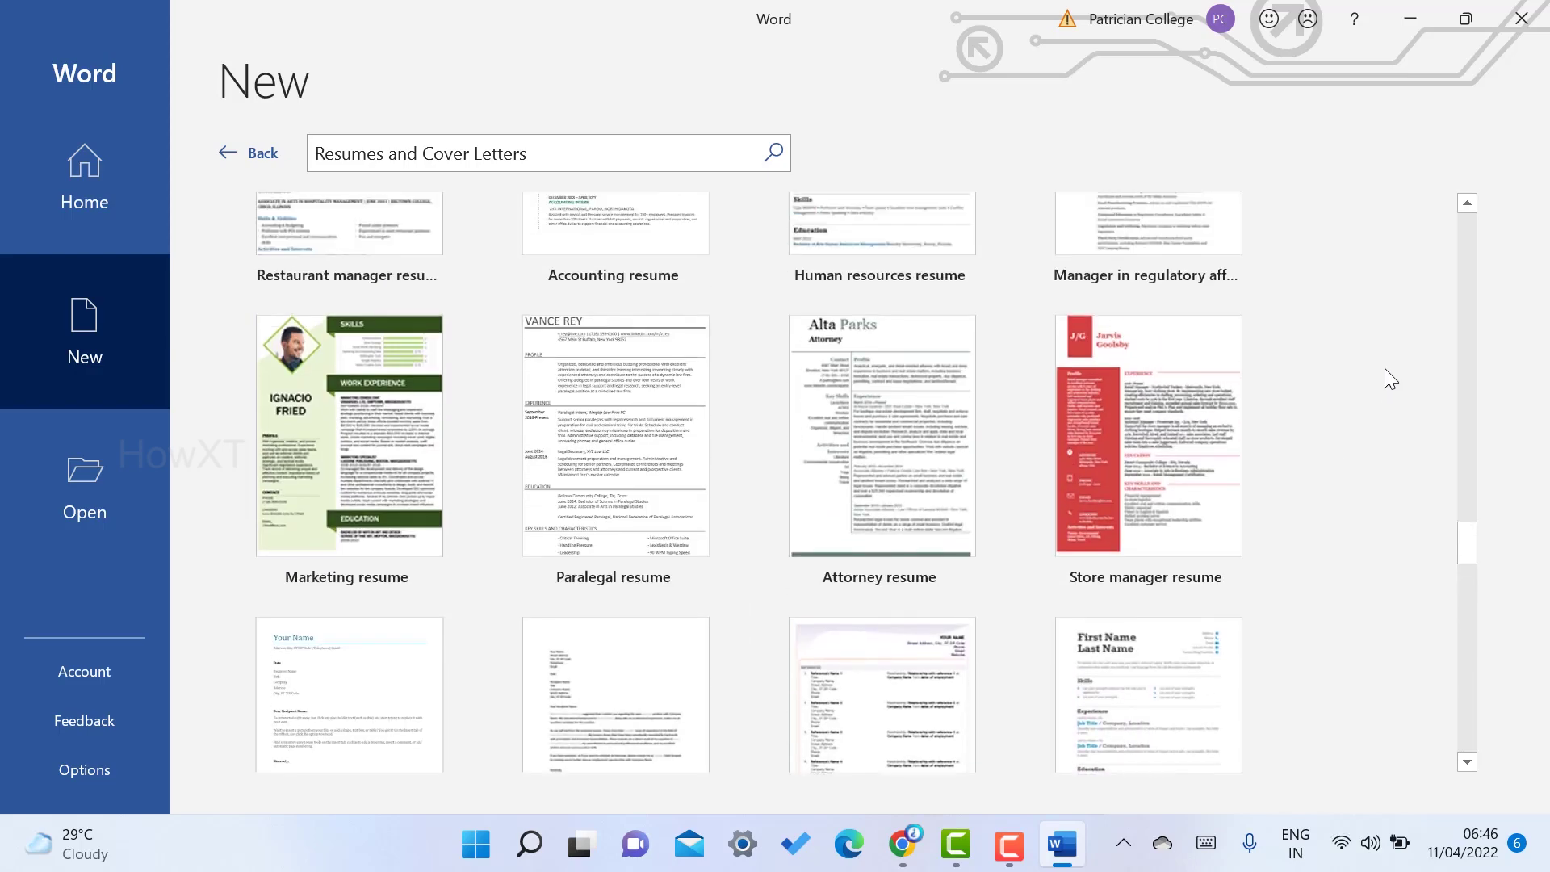
scroll(1376, 400, "up", 5)
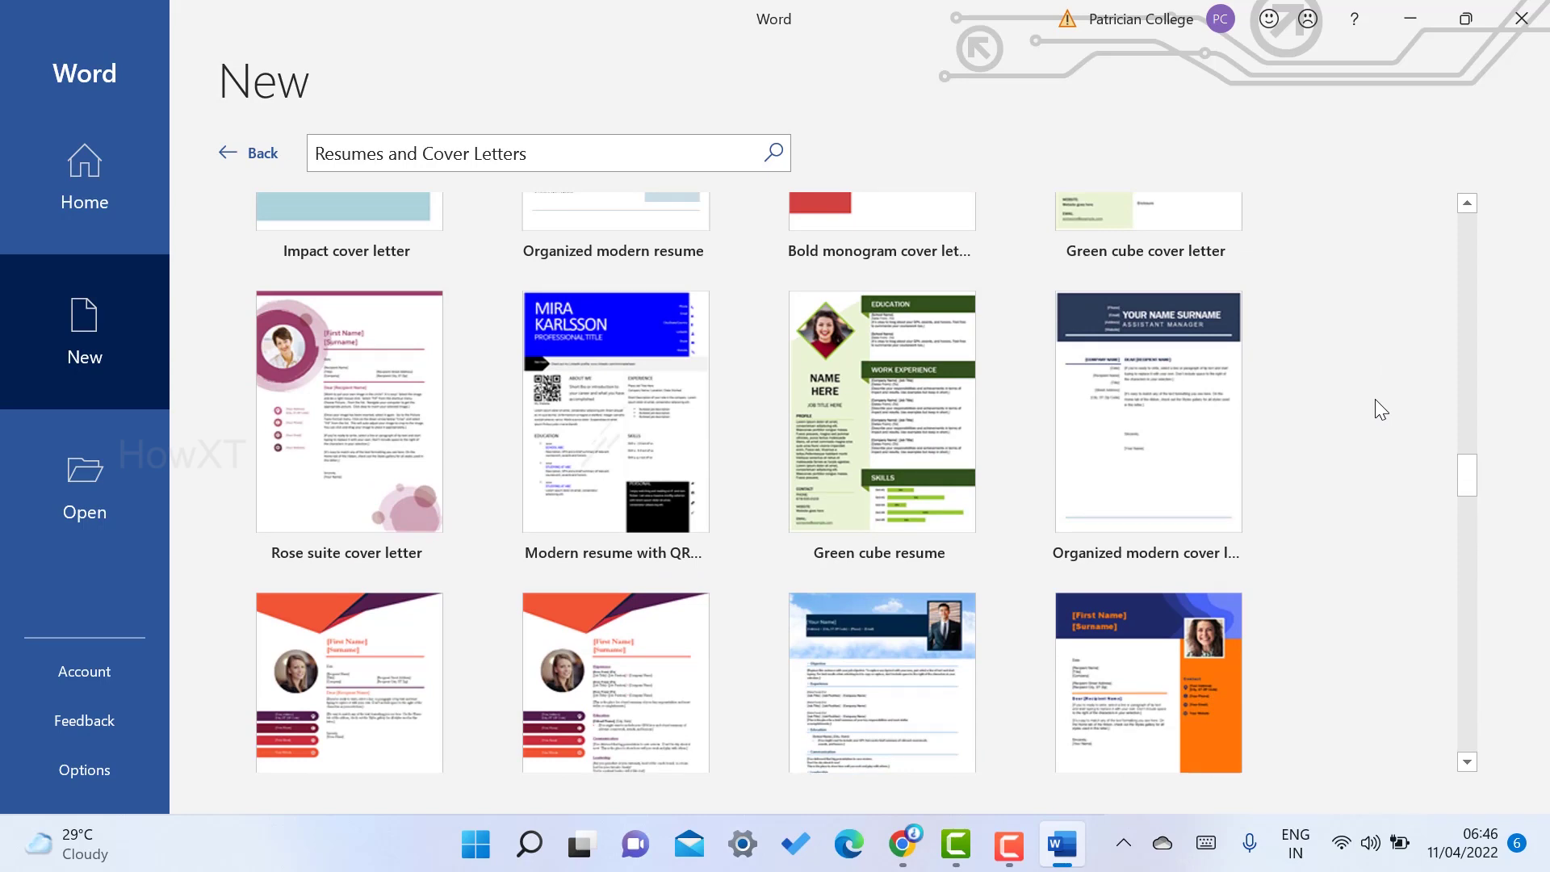
scroll(1374, 399, "up", 10)
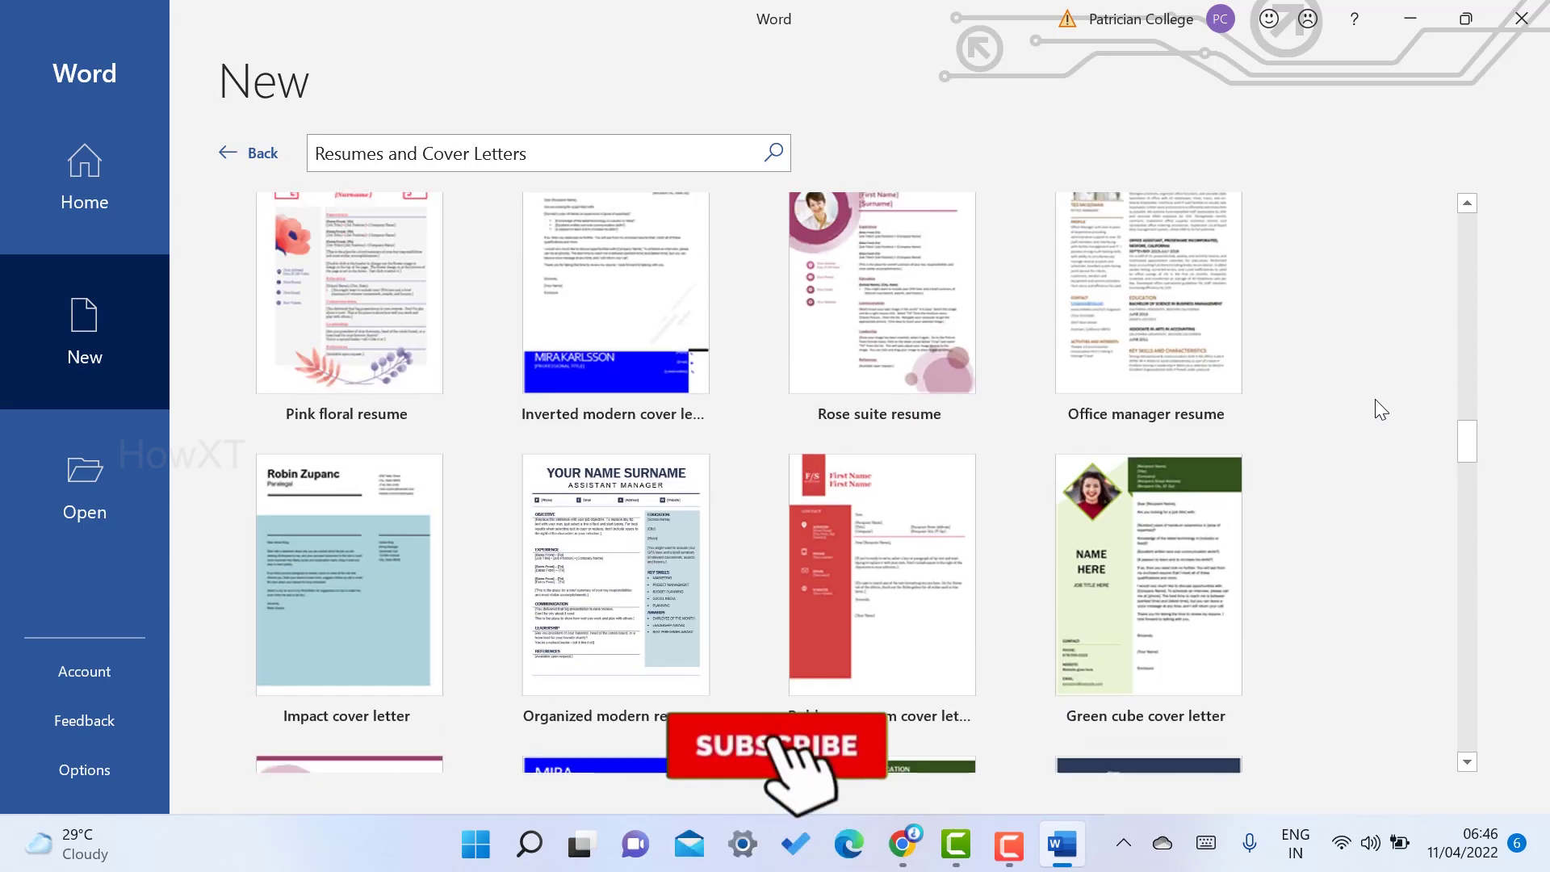
scroll(1374, 399, "up", 5)
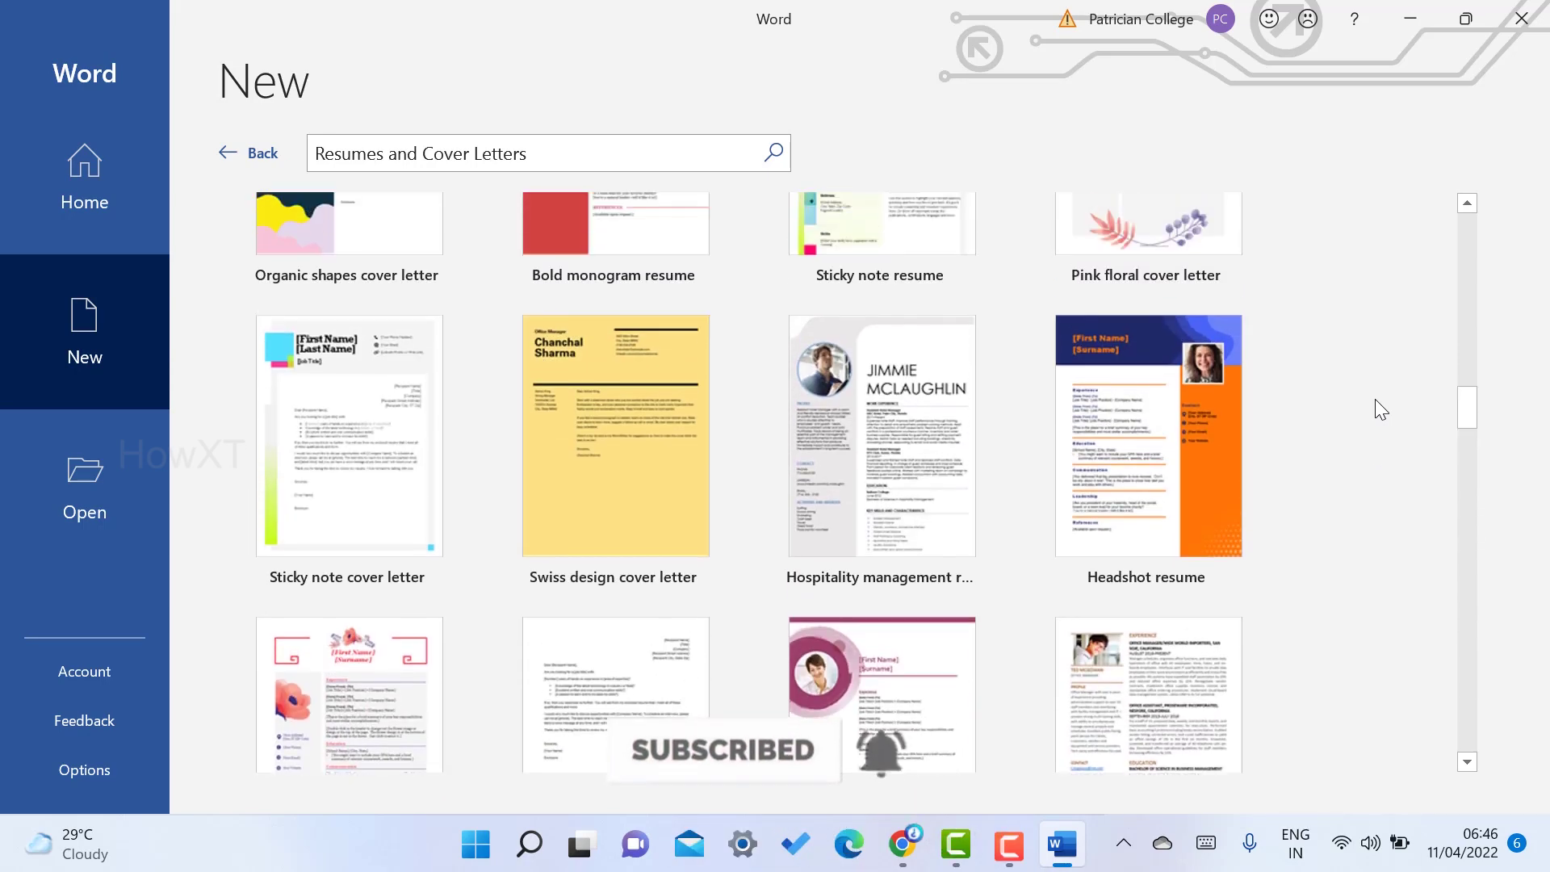
scroll(1374, 399, "up", 6)
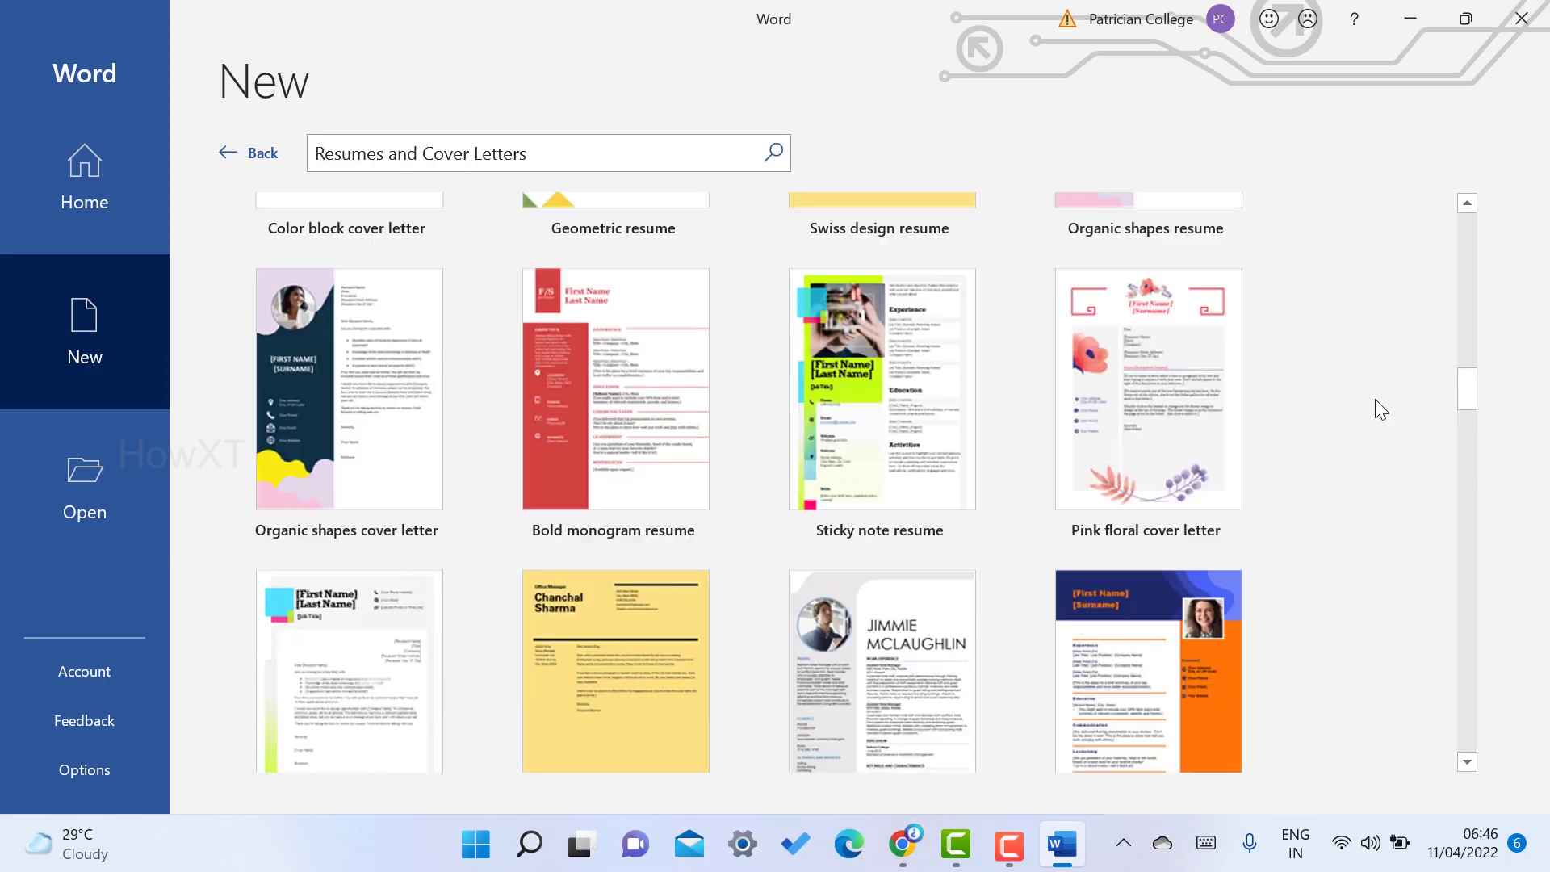
scroll(1375, 399, "up", 5)
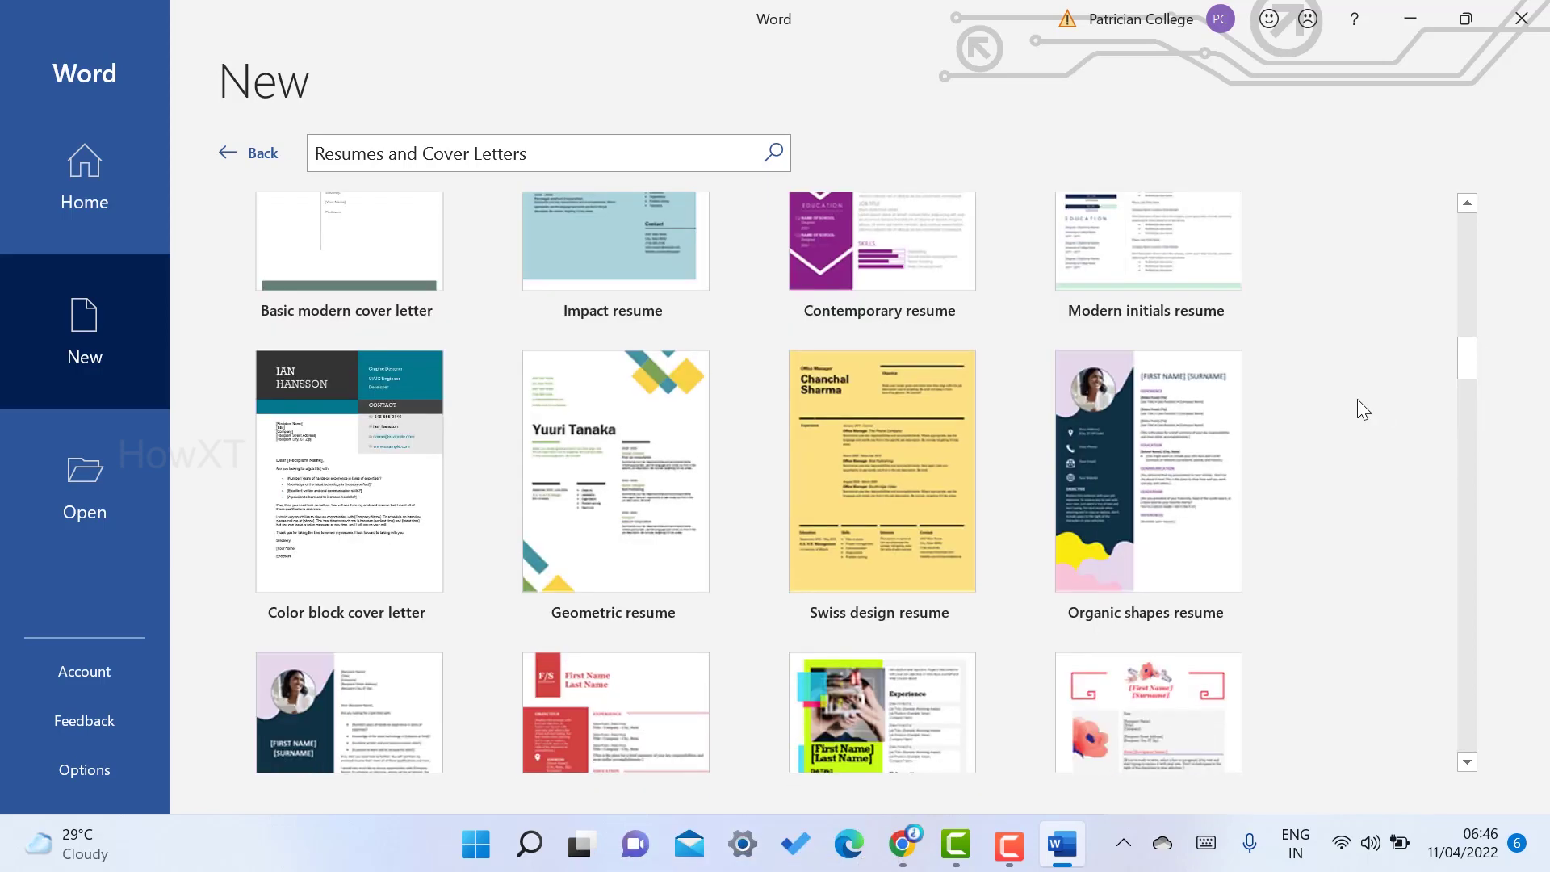
- Create a document from the Organic shapes resume template and look over its placeholder content
left_click(1153, 444)
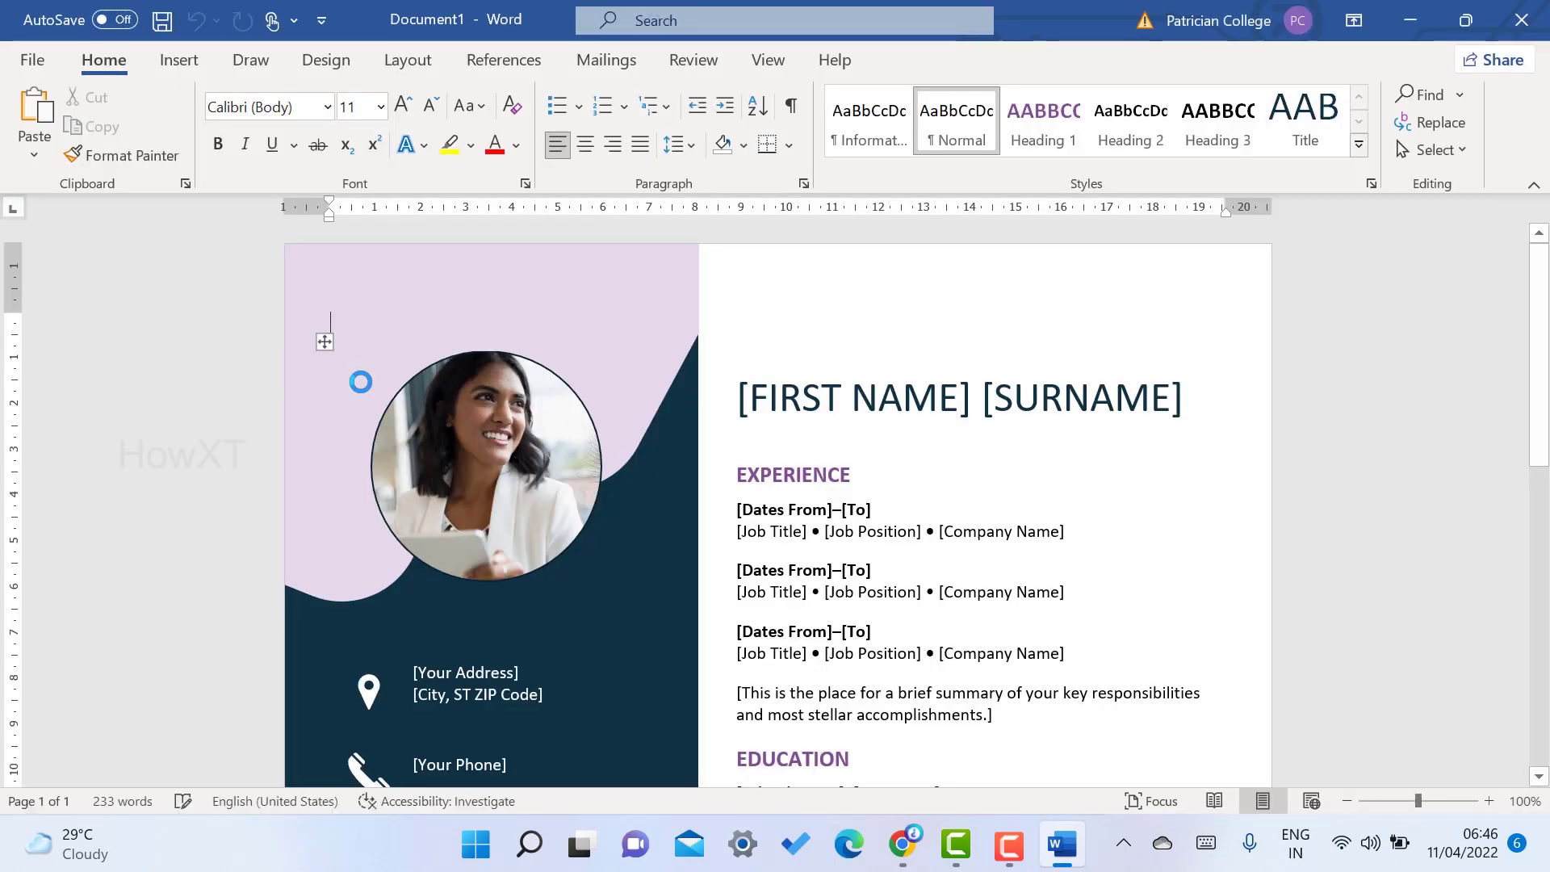
left_click(481, 443)
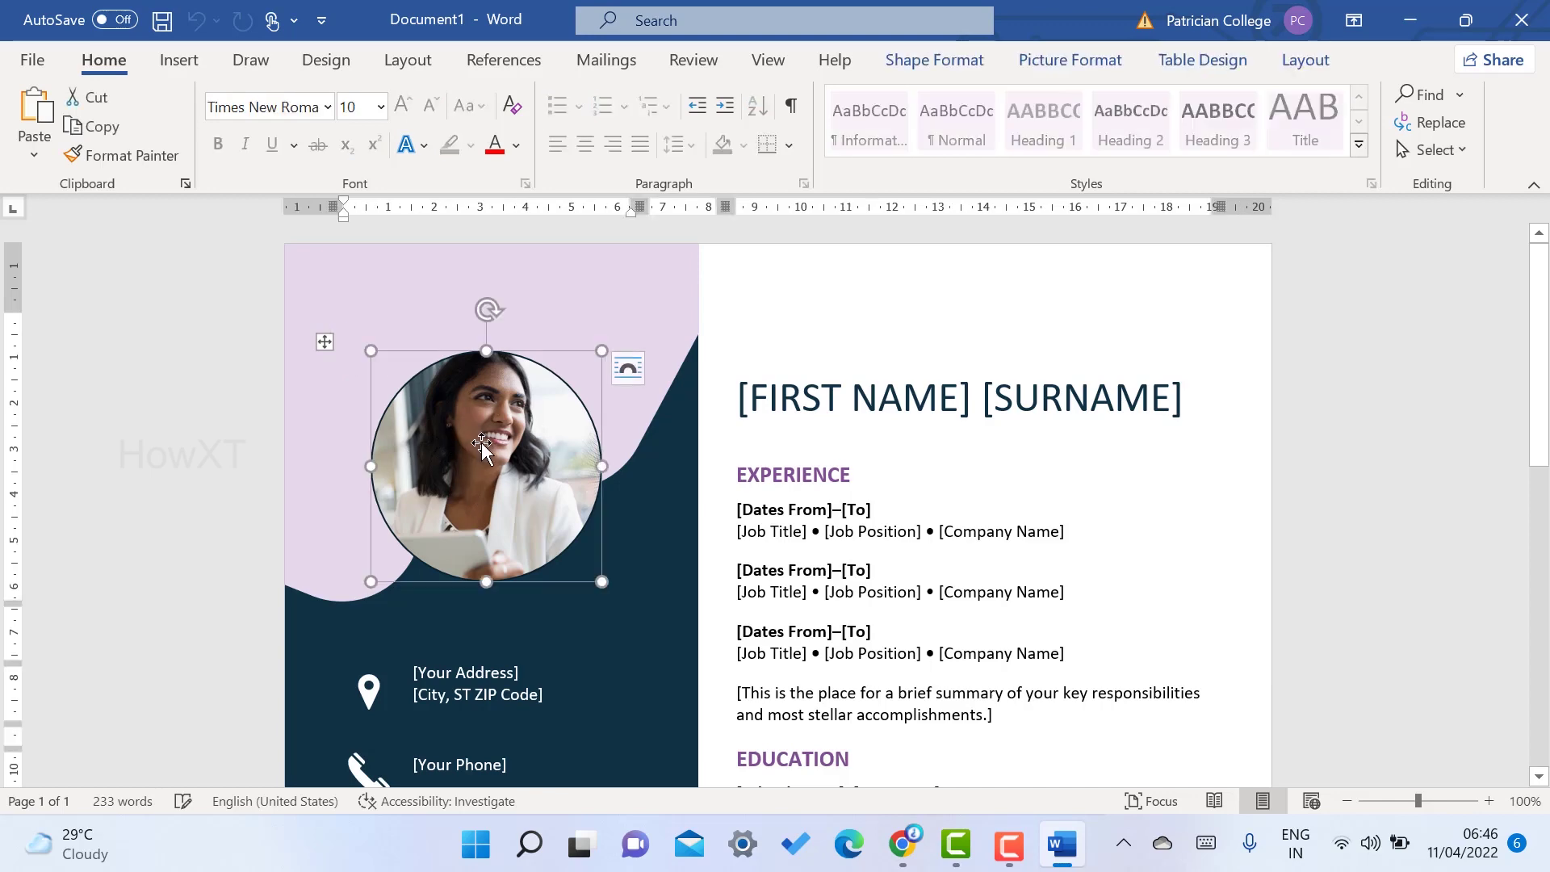
scroll(395, 559, "down", 3)
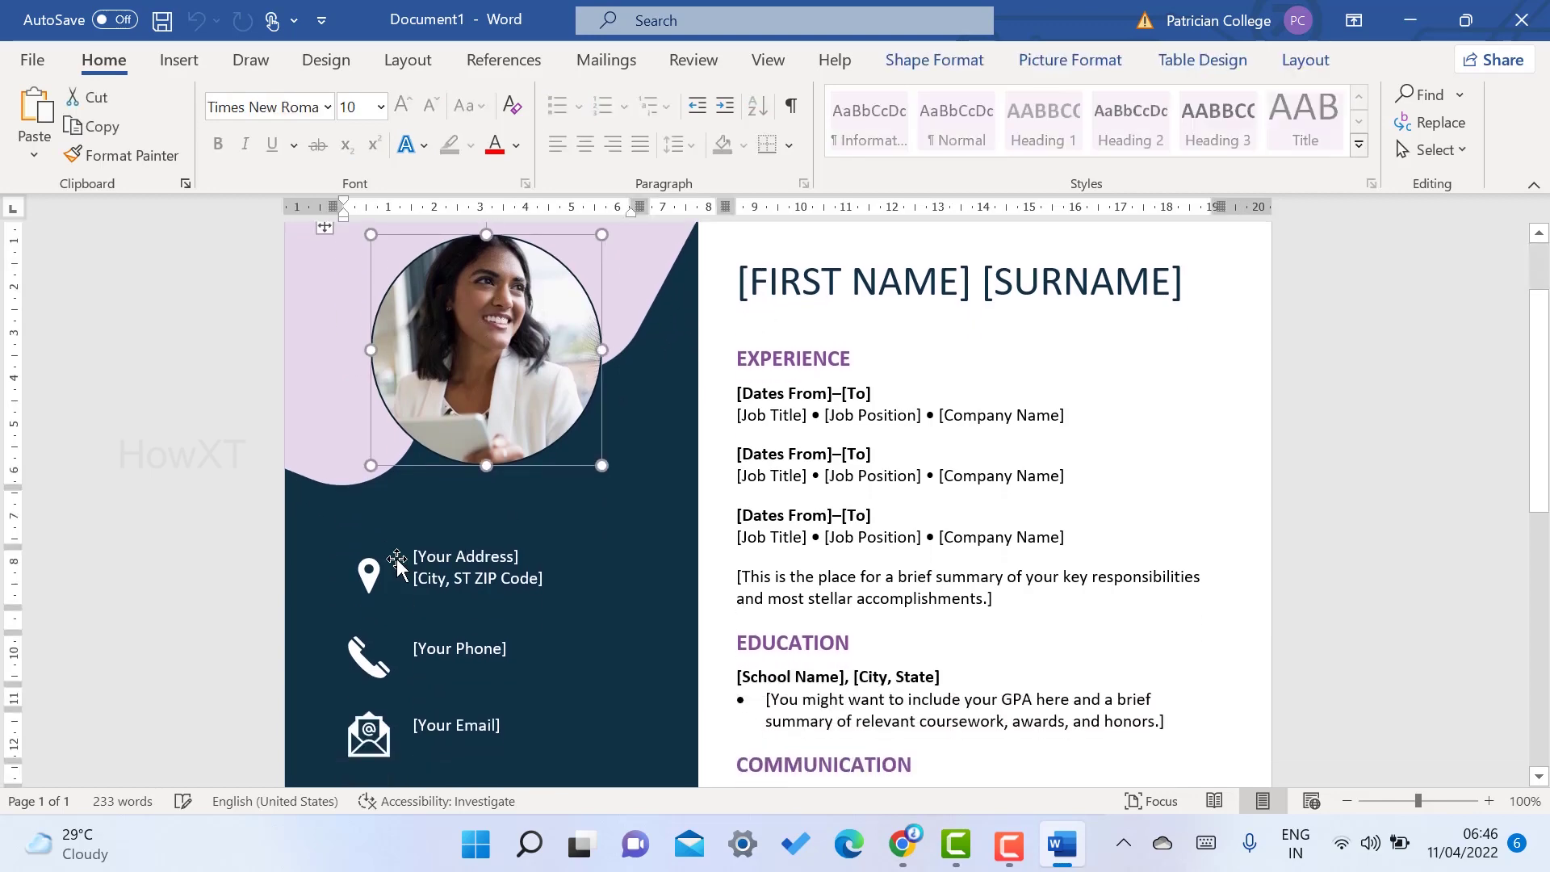
scroll(453, 592, "down", 12)
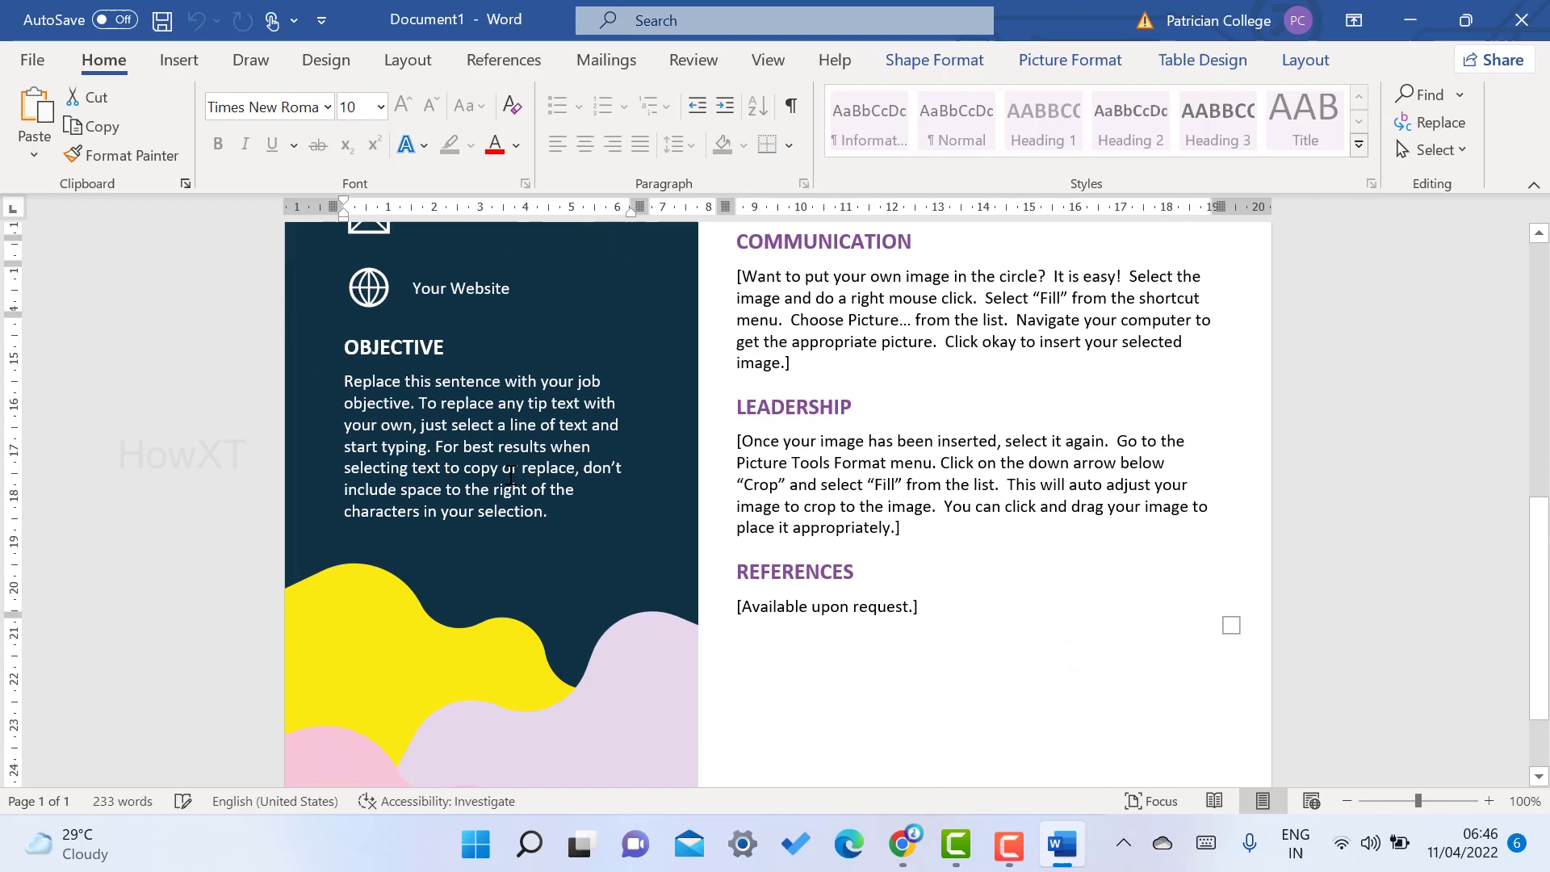
scroll(506, 482, "down", 3)
scroll(675, 453, "down", 7, "ctrl")
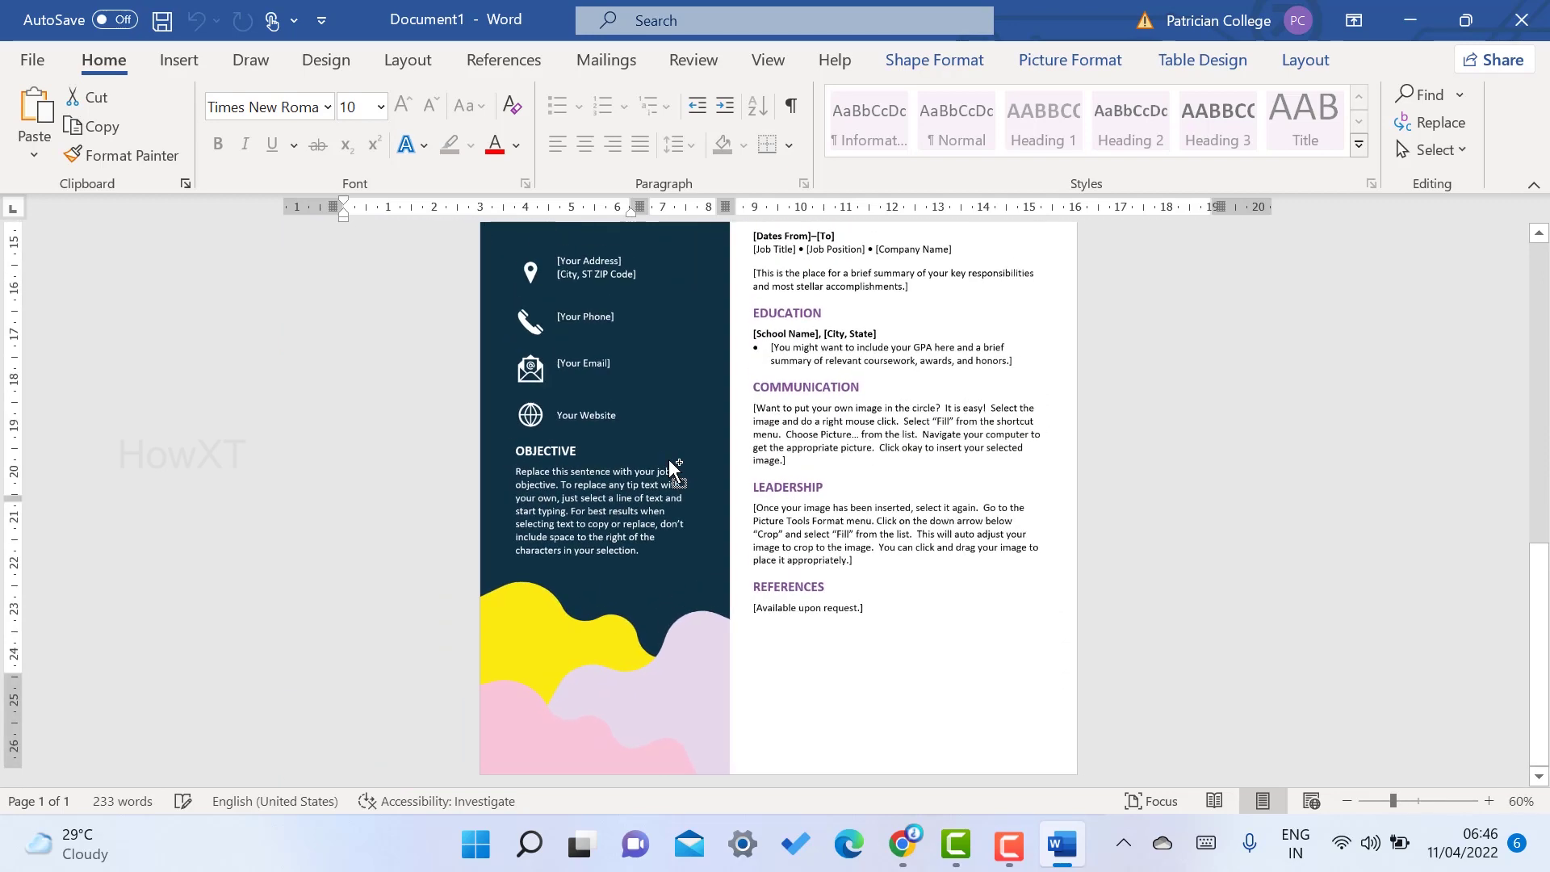
- Replace the [FIRST NAME] and [SURNAME] placeholders with the applicant's first name and surname
scroll(669, 458, "up", 7, "ctrl")
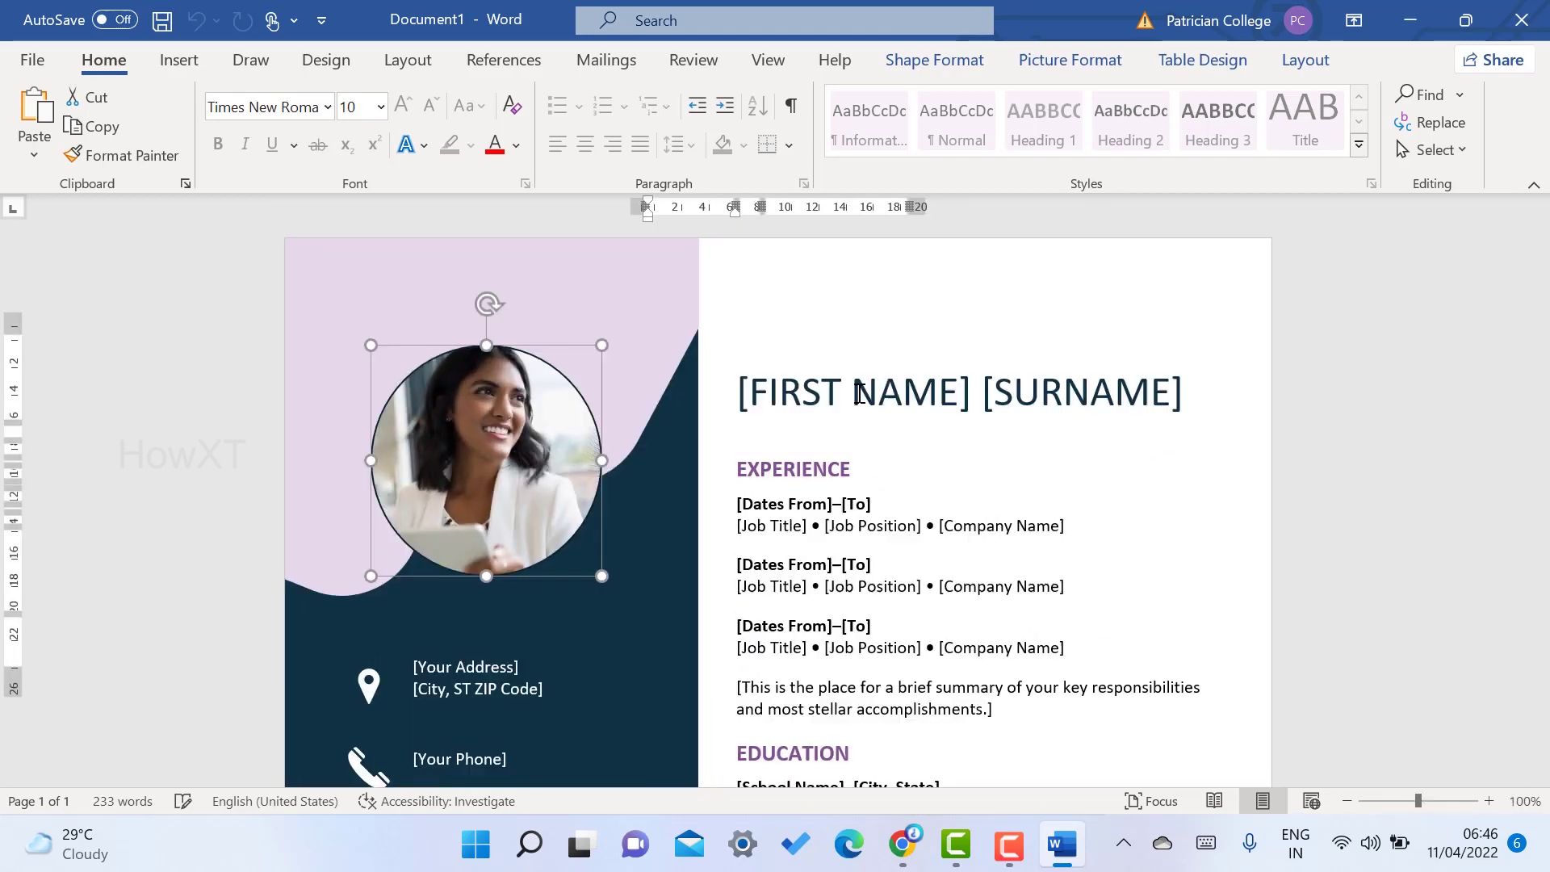
left_click(760, 392)
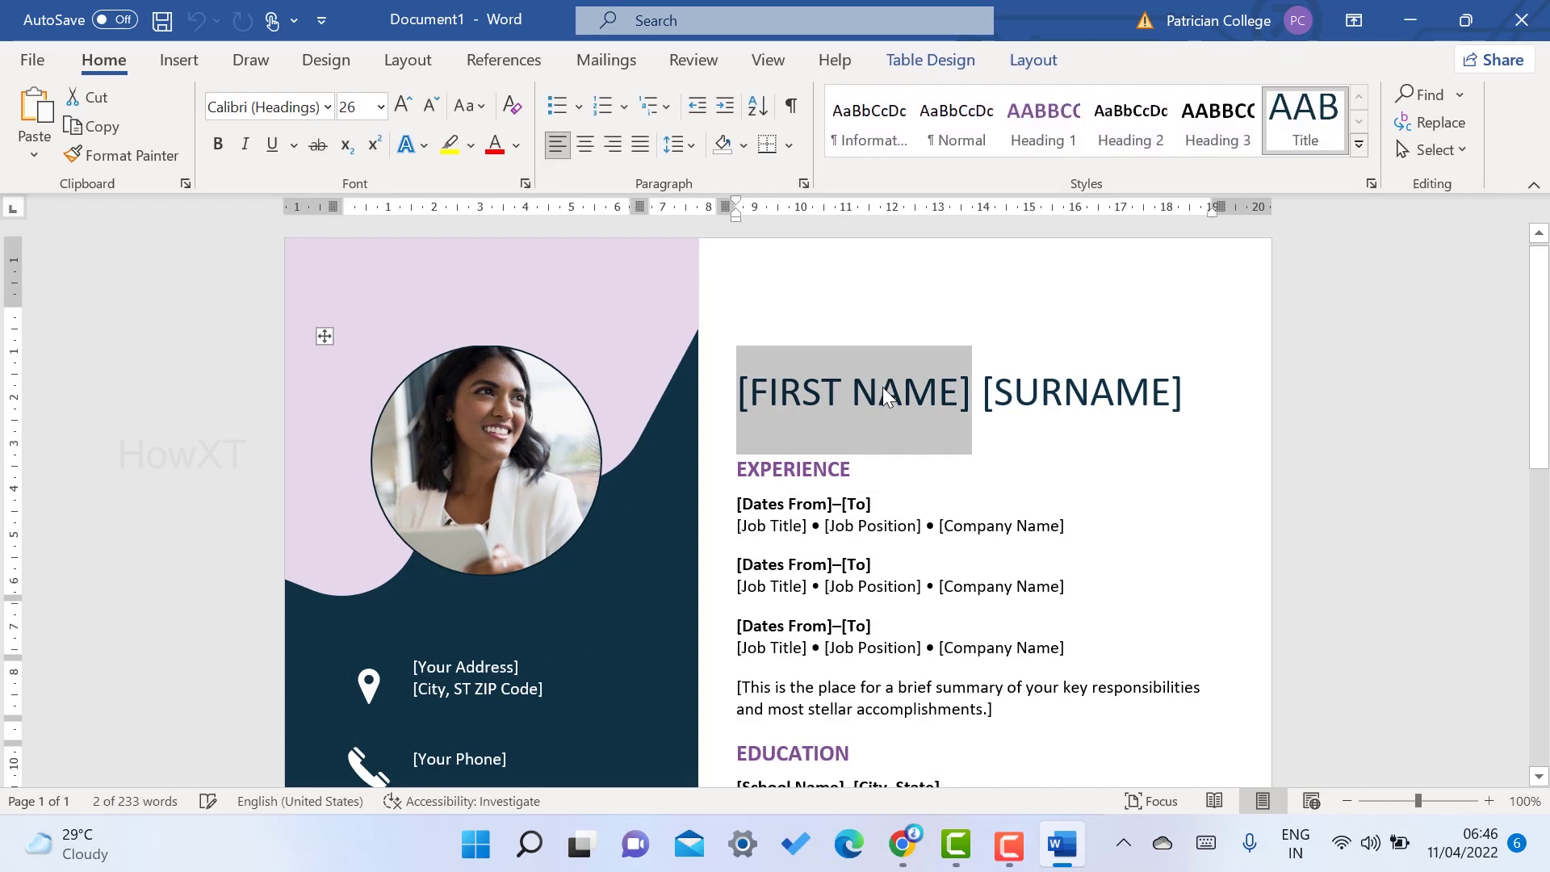
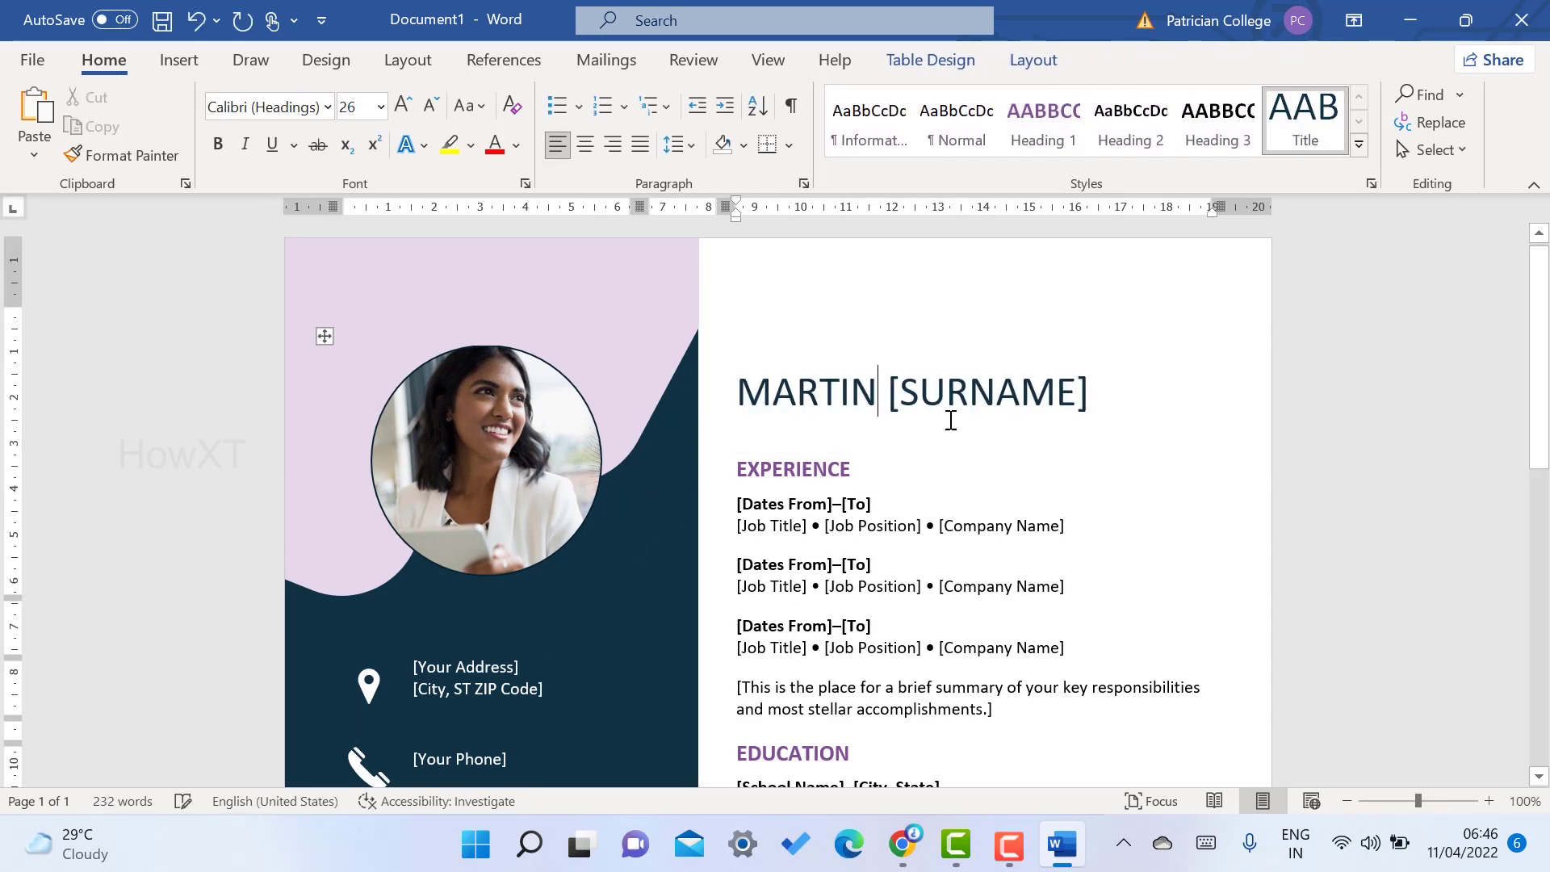
left_click(905, 398)
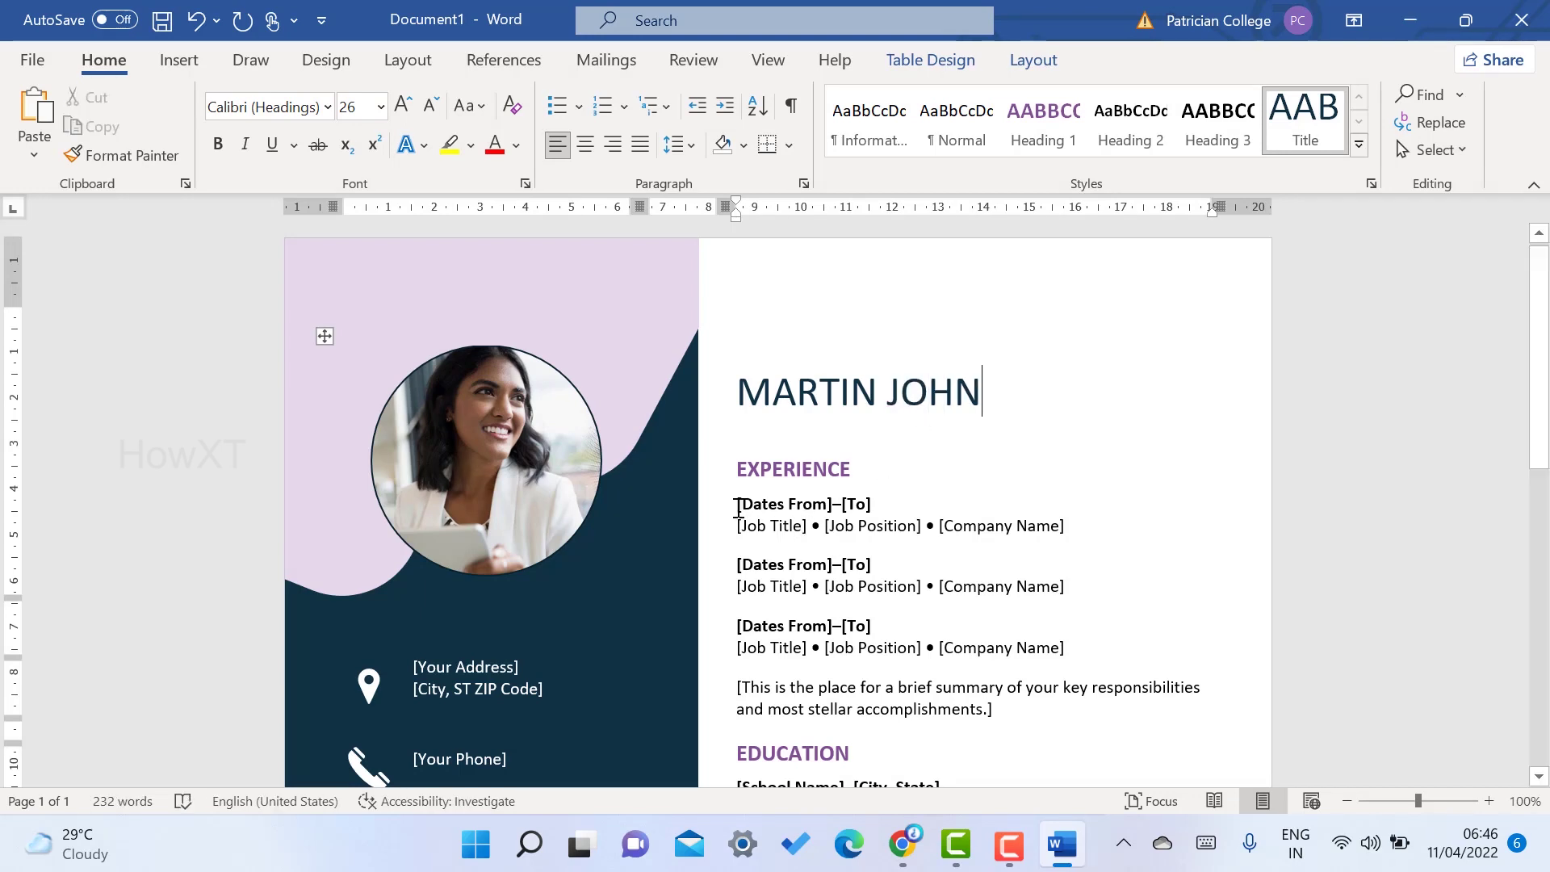
- Set the first Experience entry's dates to 23 Dec 2021–till
left_click_drag(740, 505, 831, 505)
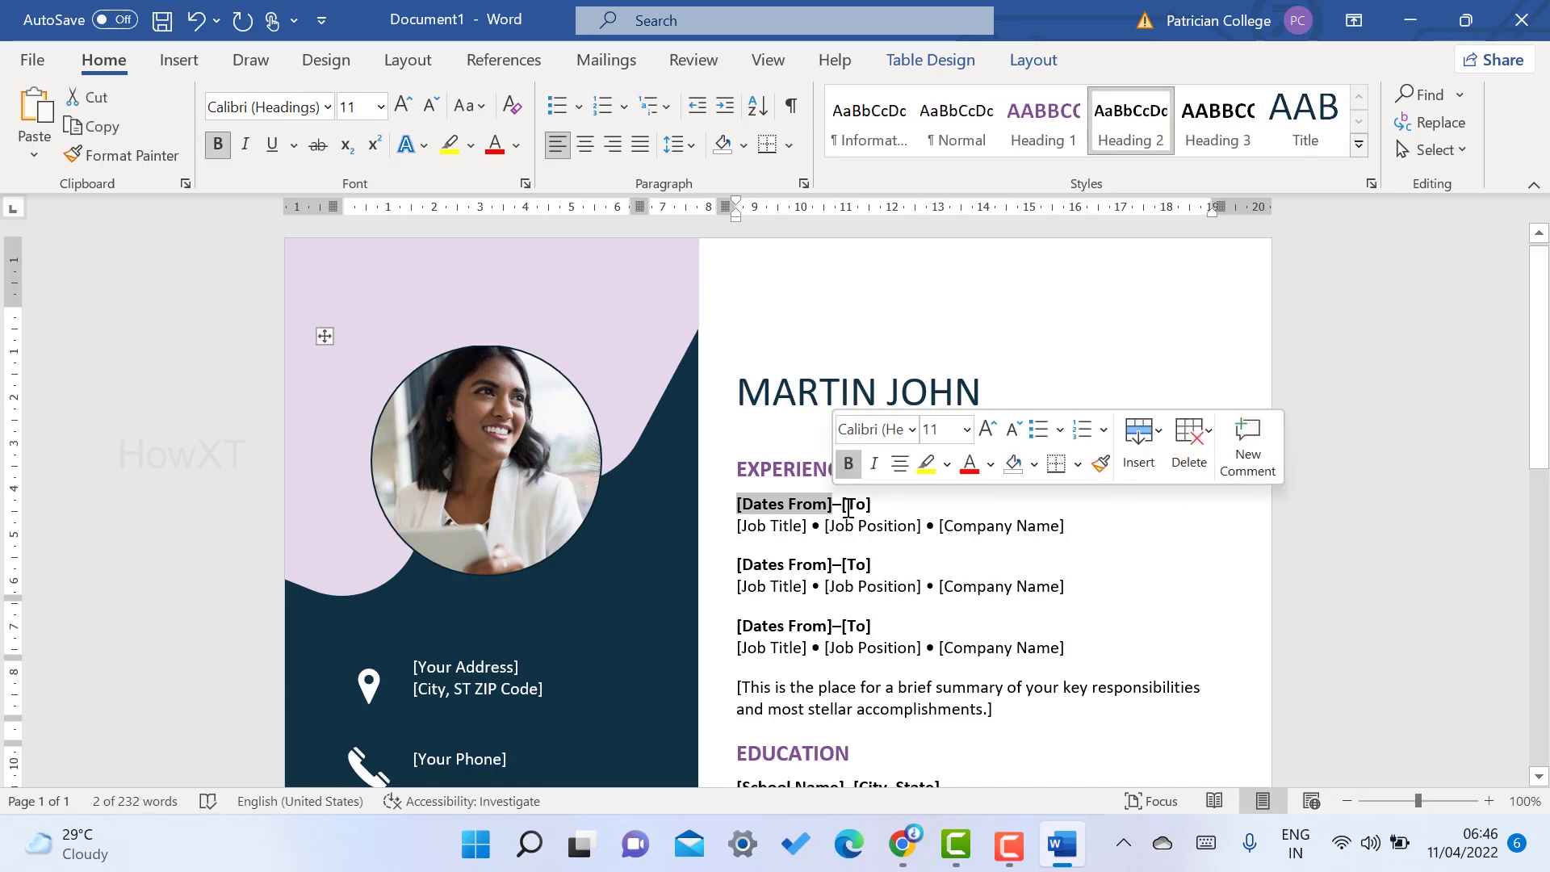
type("23")
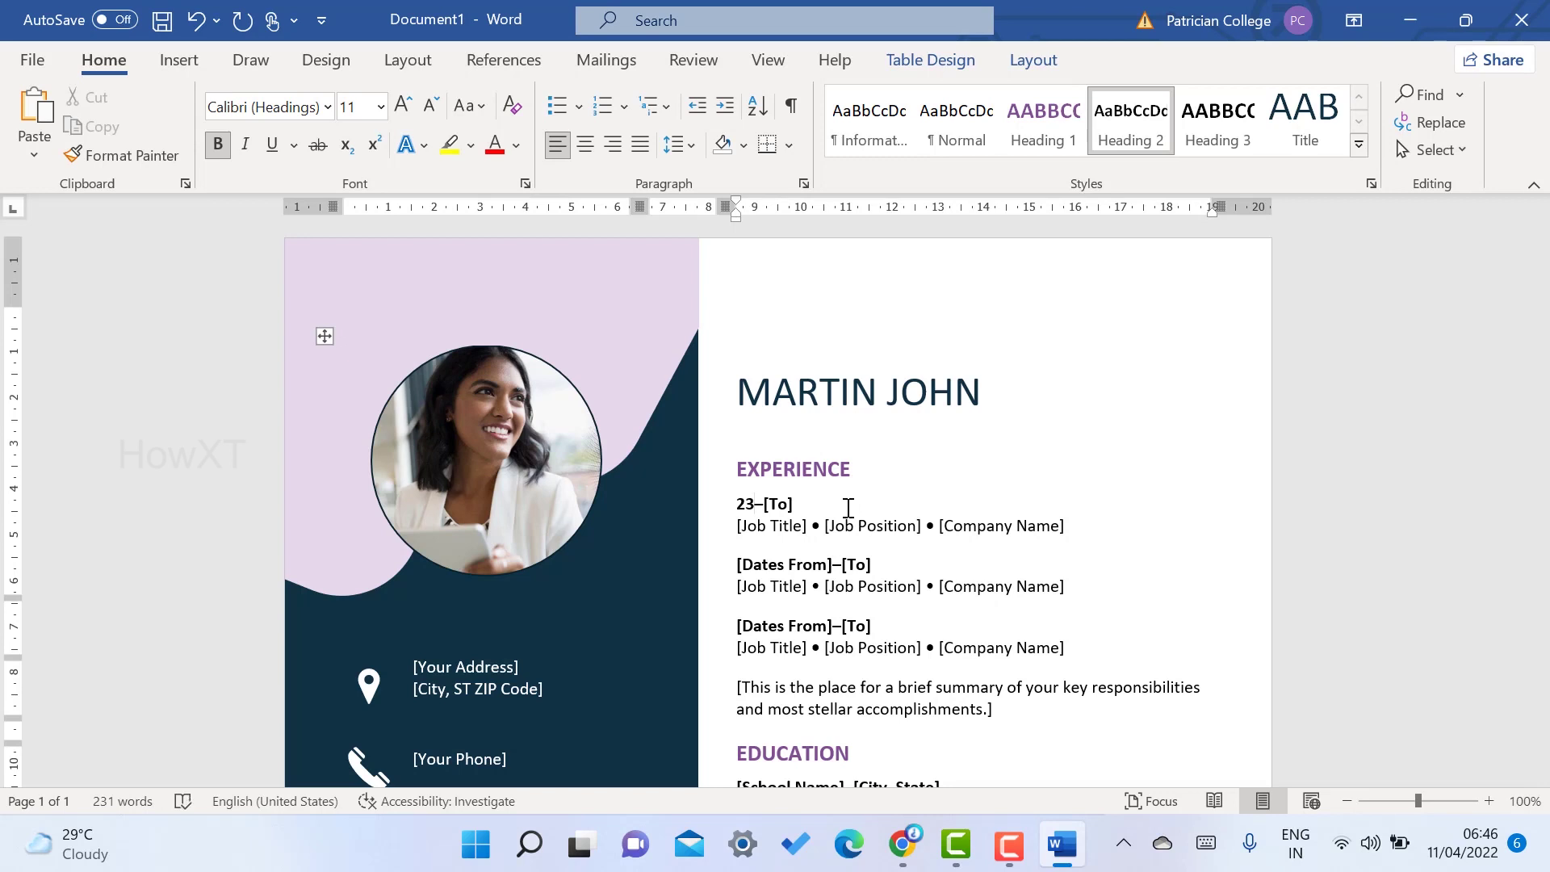
type(" Dec ")
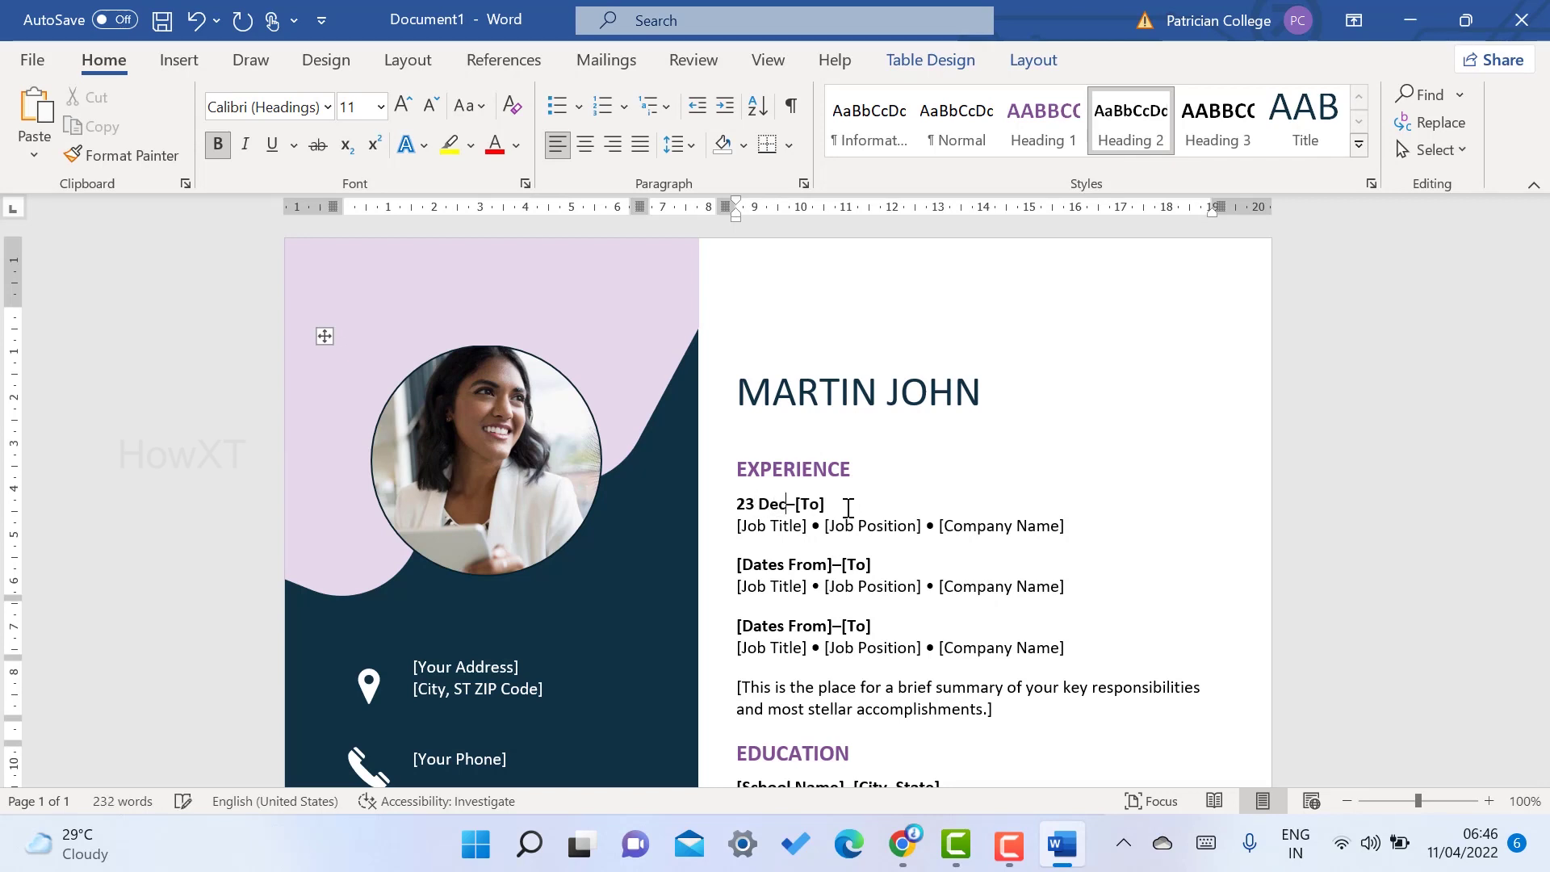
type("2021")
left_click(843, 500)
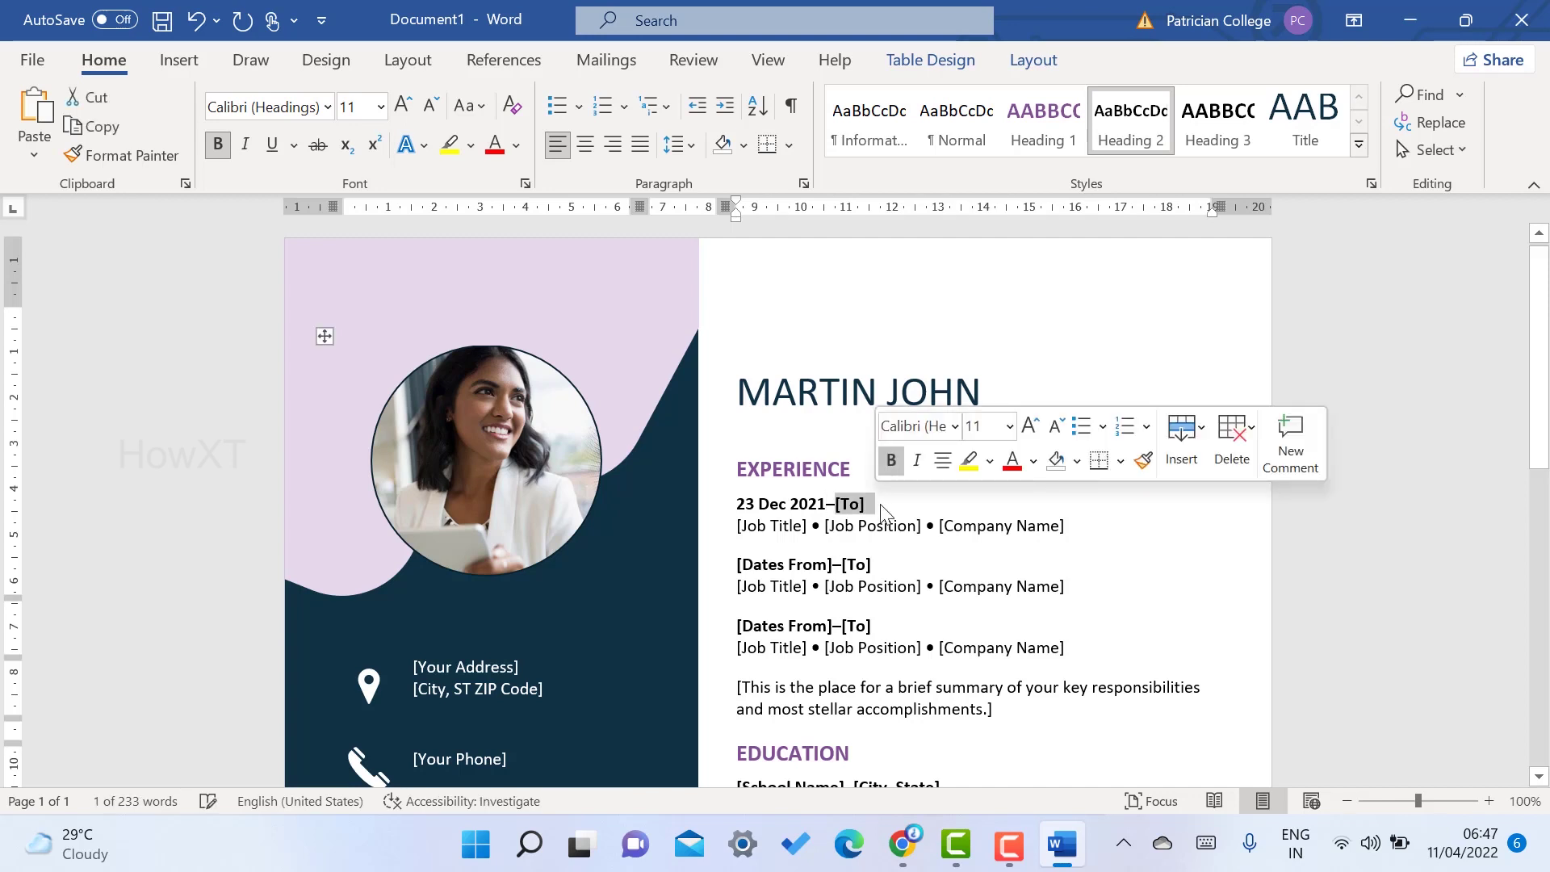
type("till")
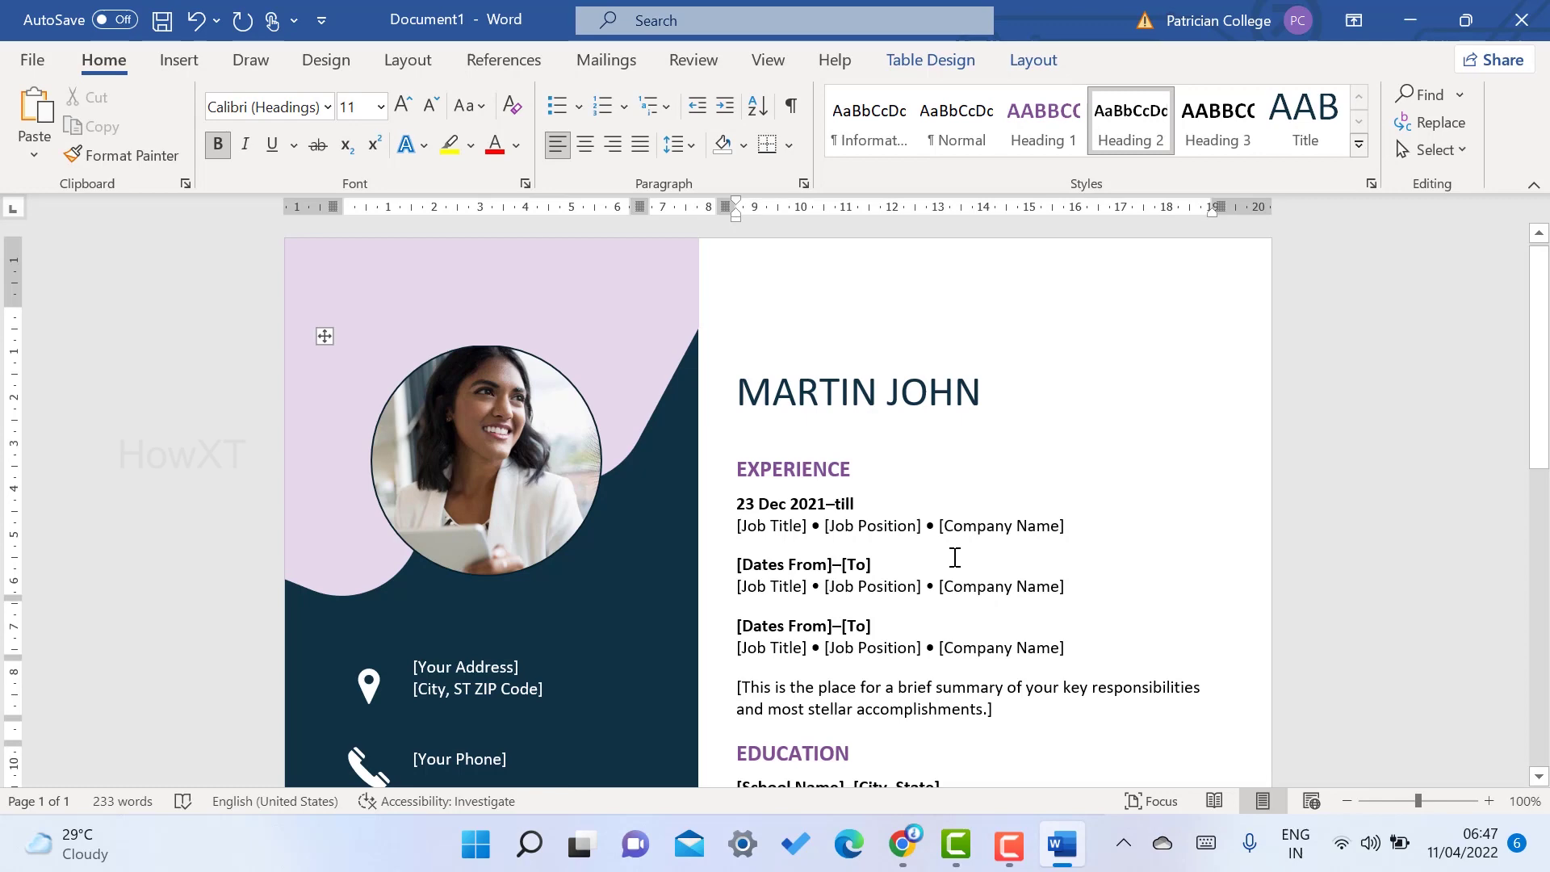
- Rename the COMMUNICATION heading to EXPERIENCE
scroll(957, 549, "down", 4)
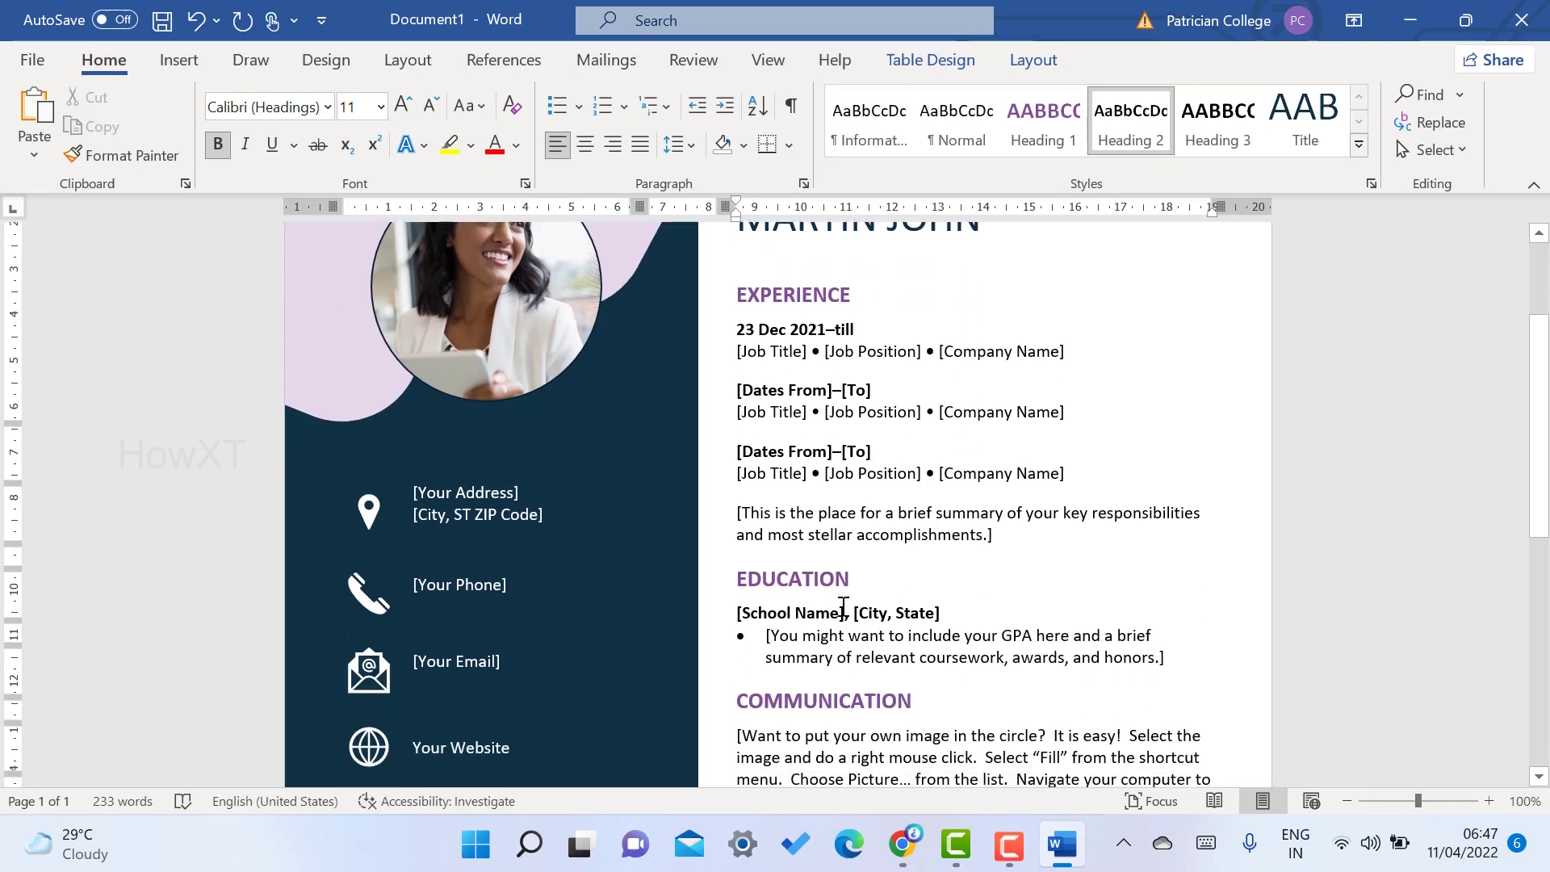
scroll(875, 606, "down", 9)
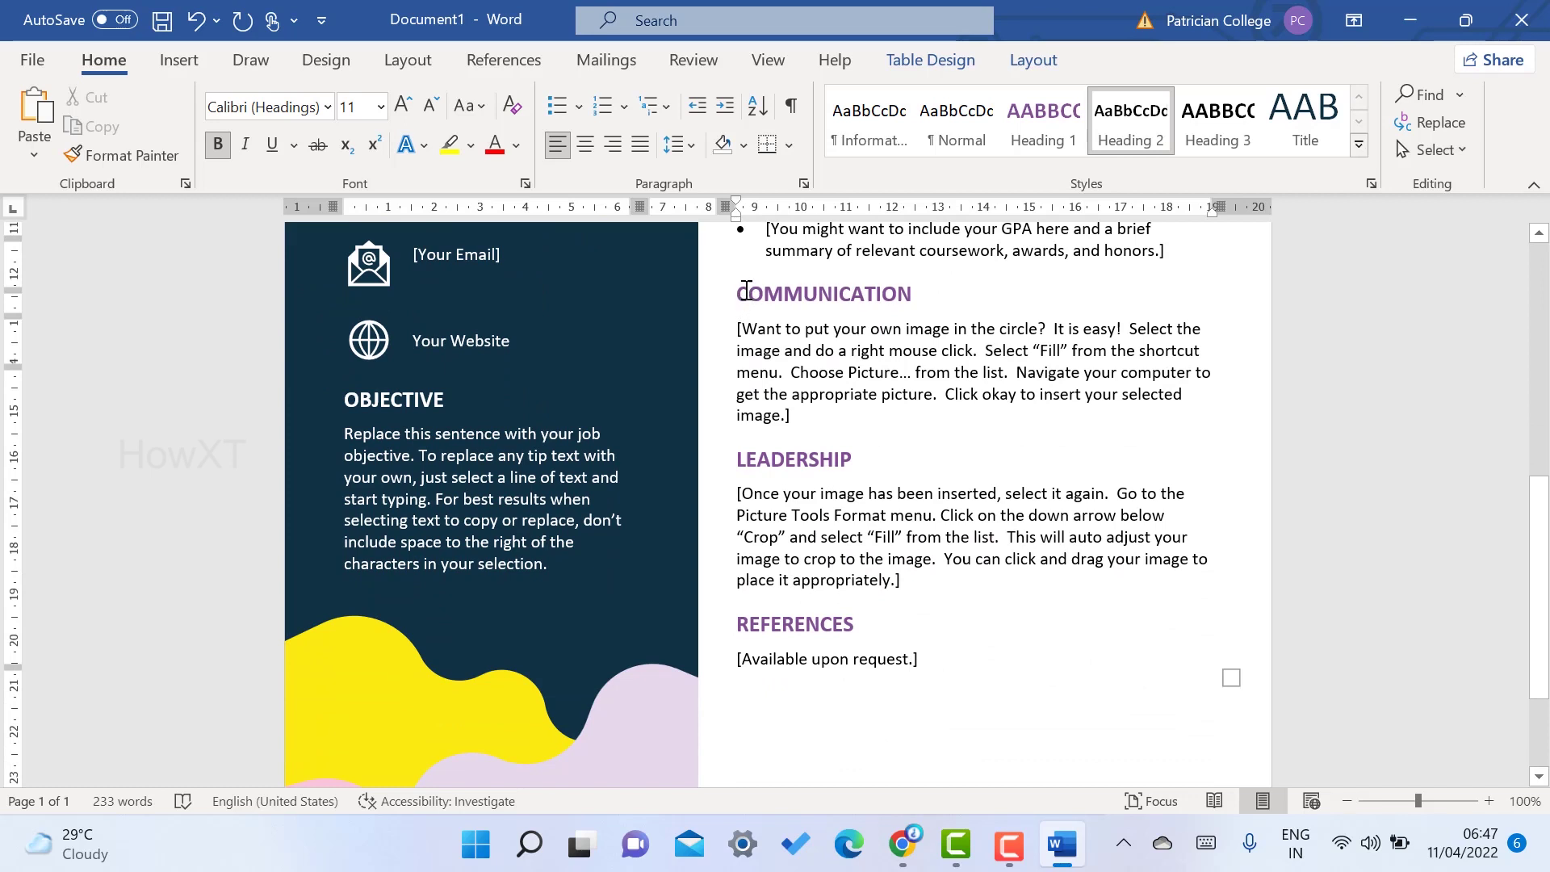
left_click_drag(737, 293, 926, 296)
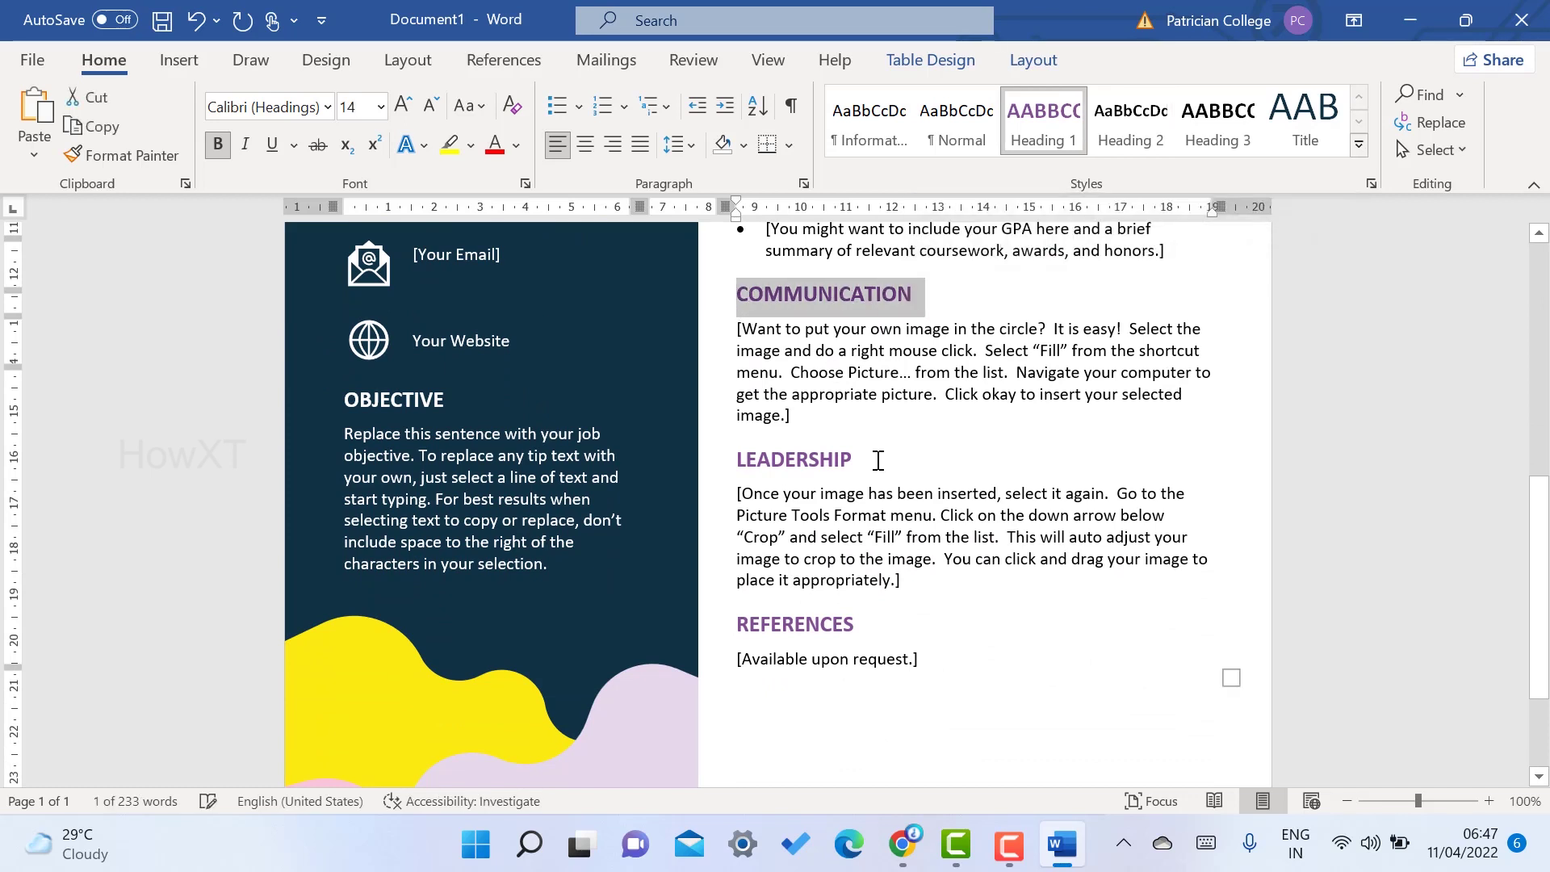
type("EXPE")
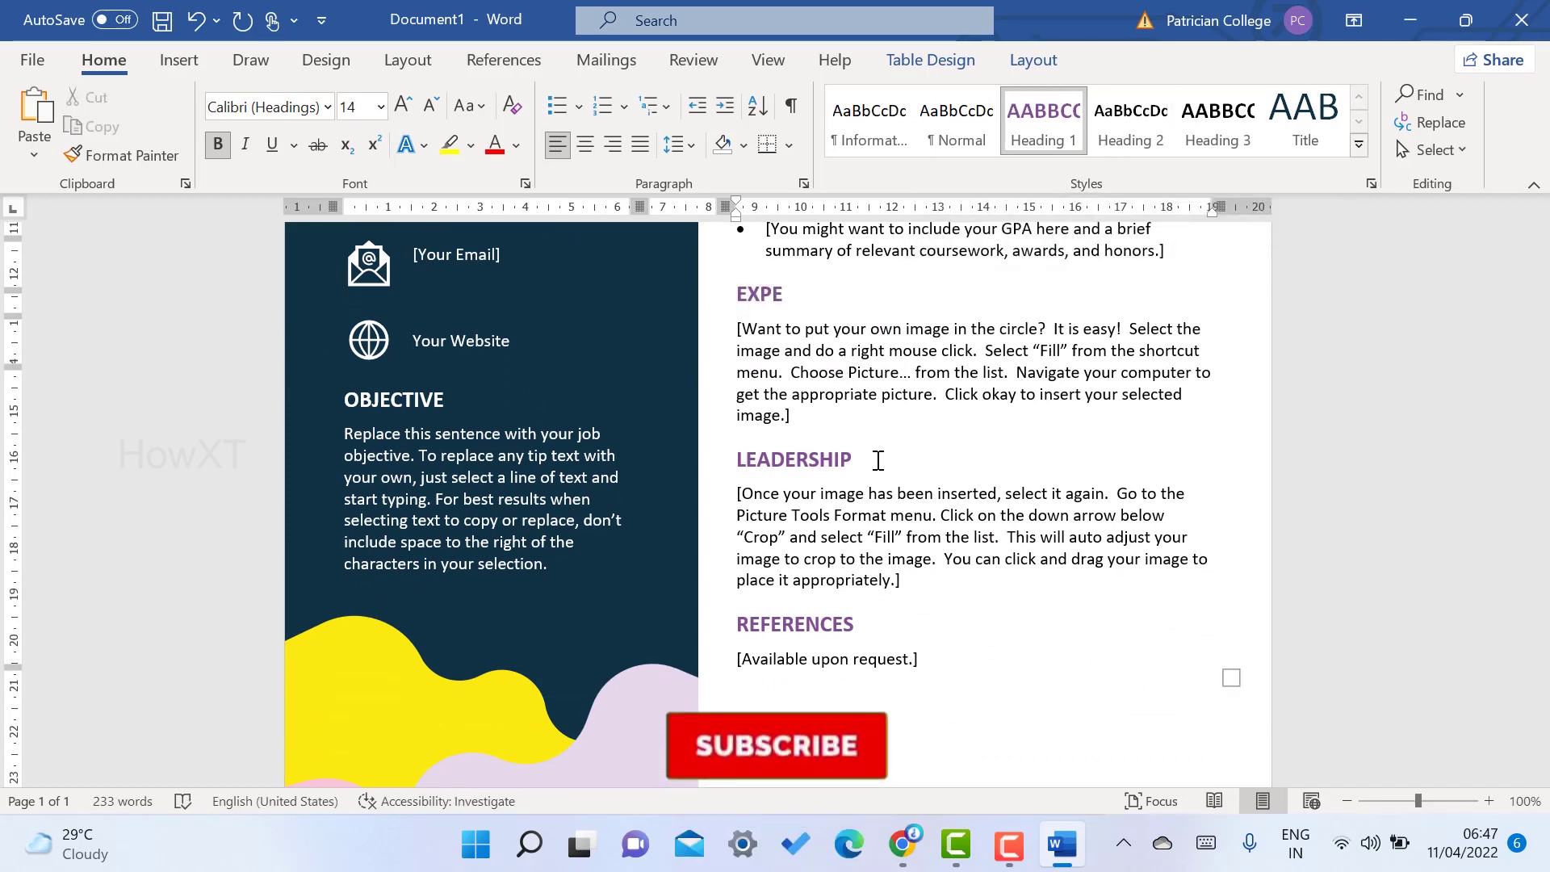
key("BackSpace")
type("RI")
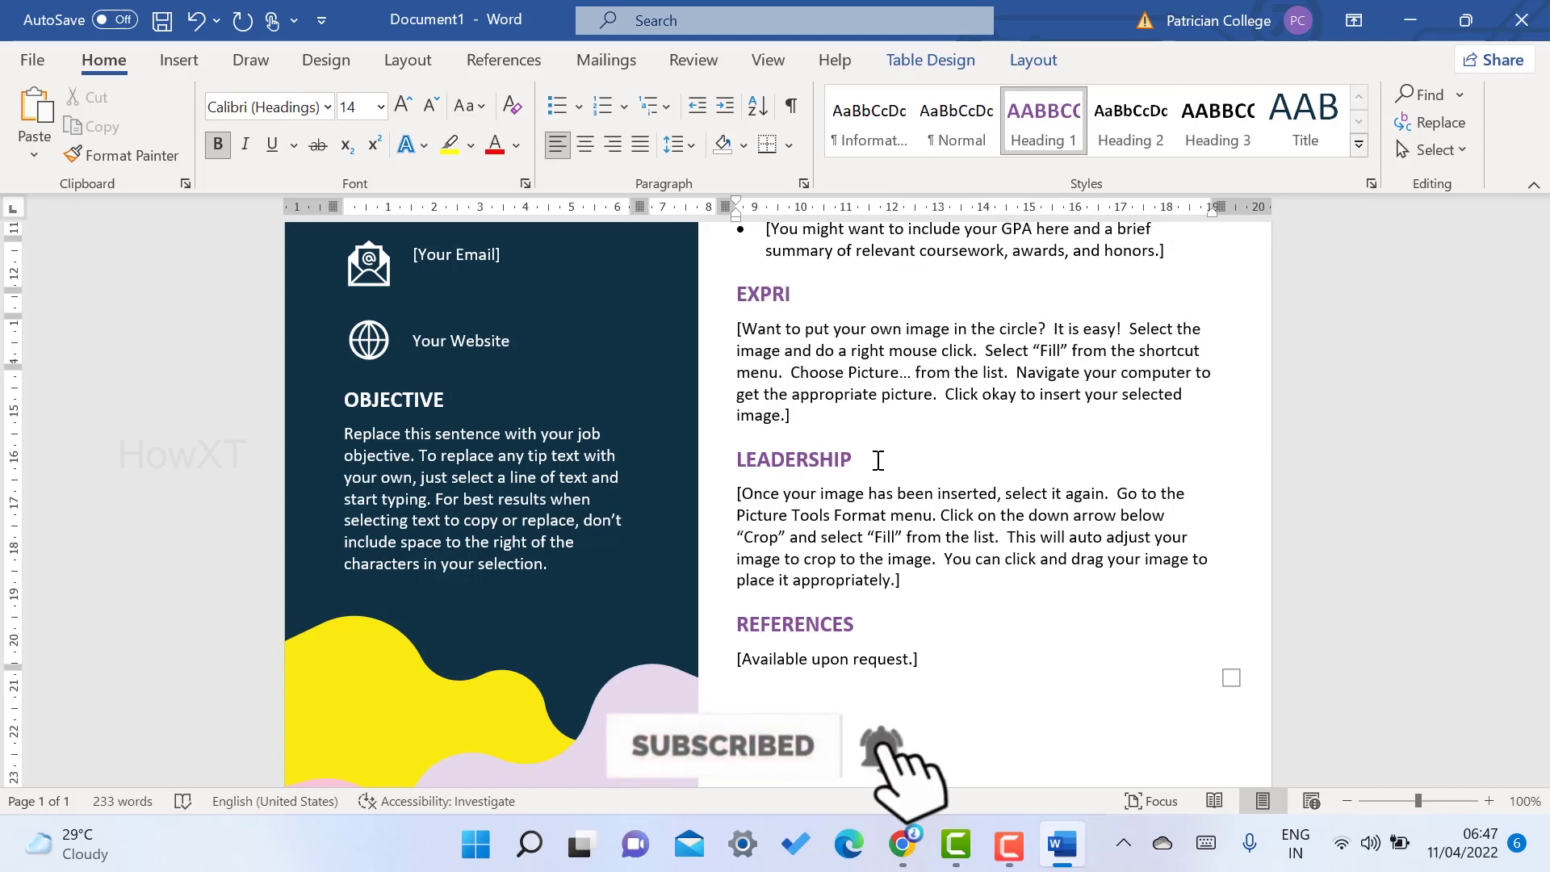
key("BackSpace")
key("BackSpace")
type("ERIENCE")
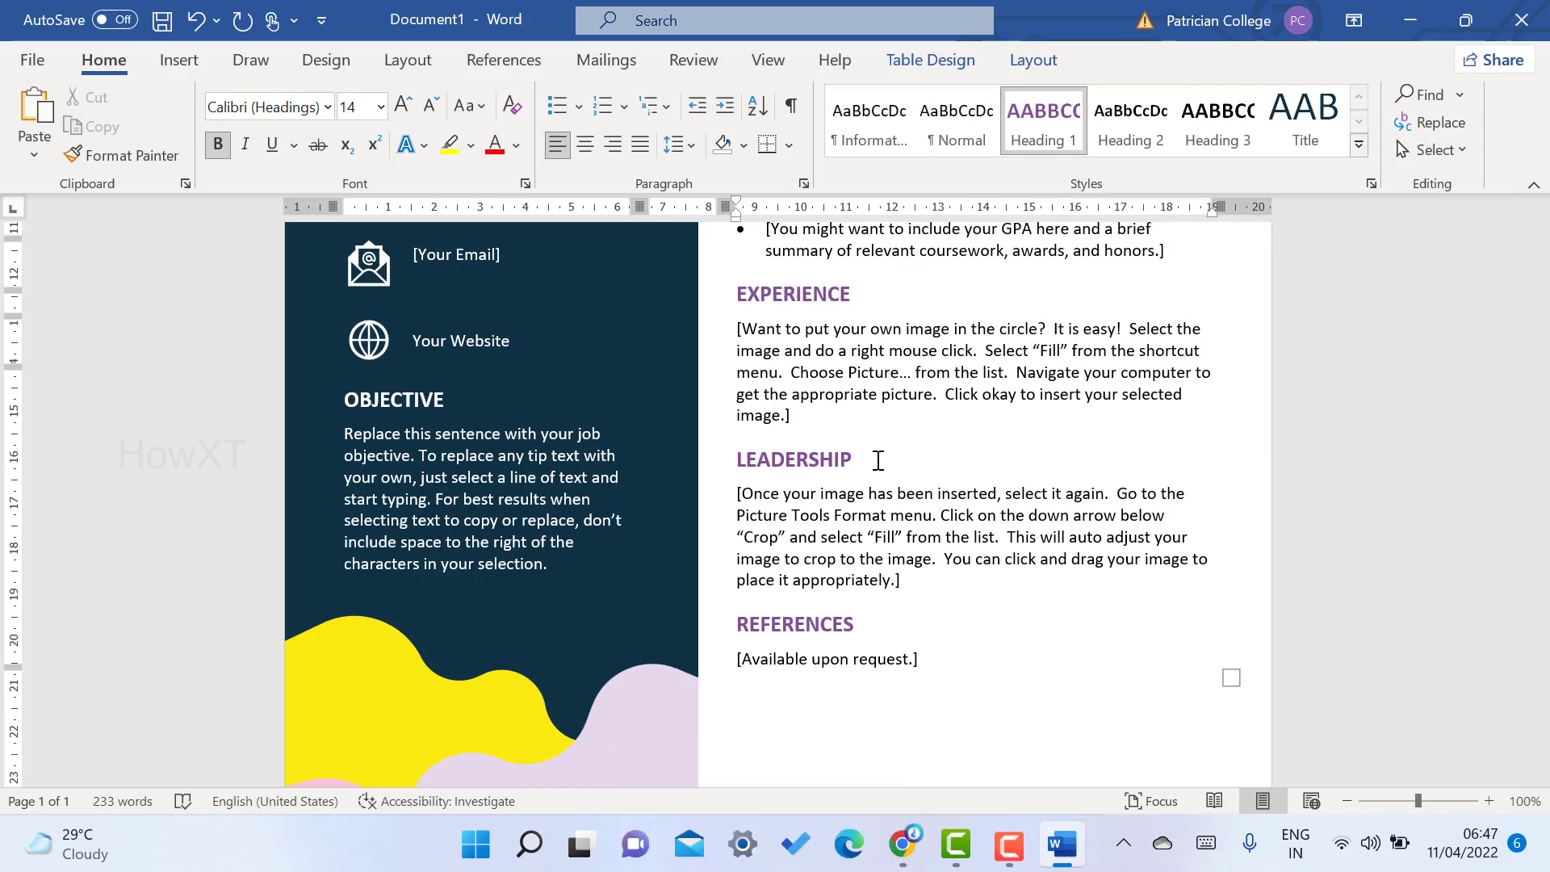
- Replace the [Your Phone] placeholder with the applicant's phone number
left_click_drag(785, 459, 872, 468)
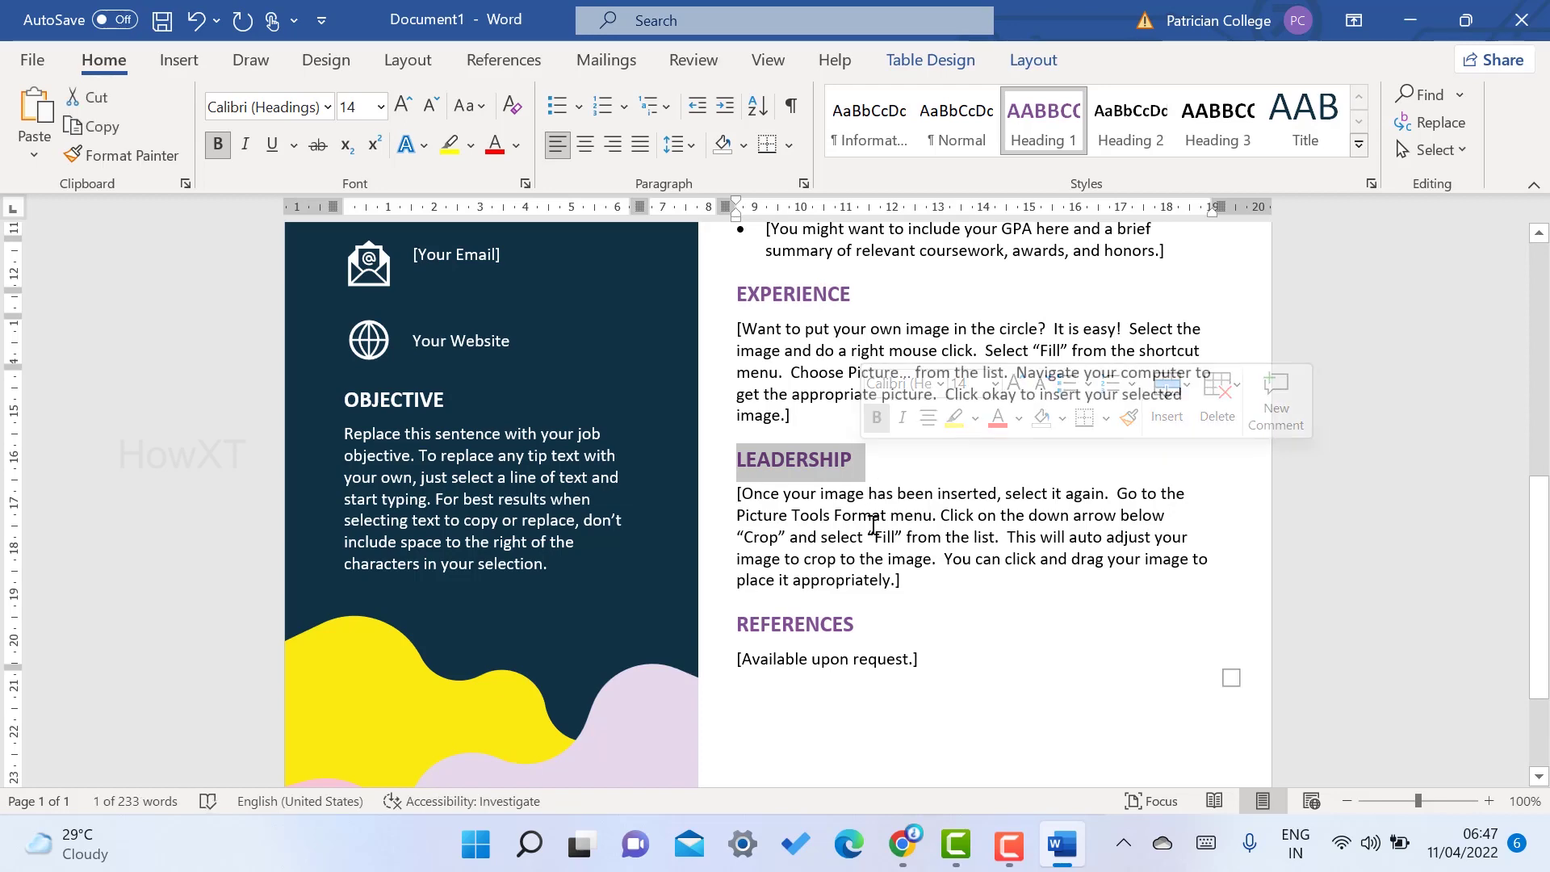
scroll(577, 442, "up", 5)
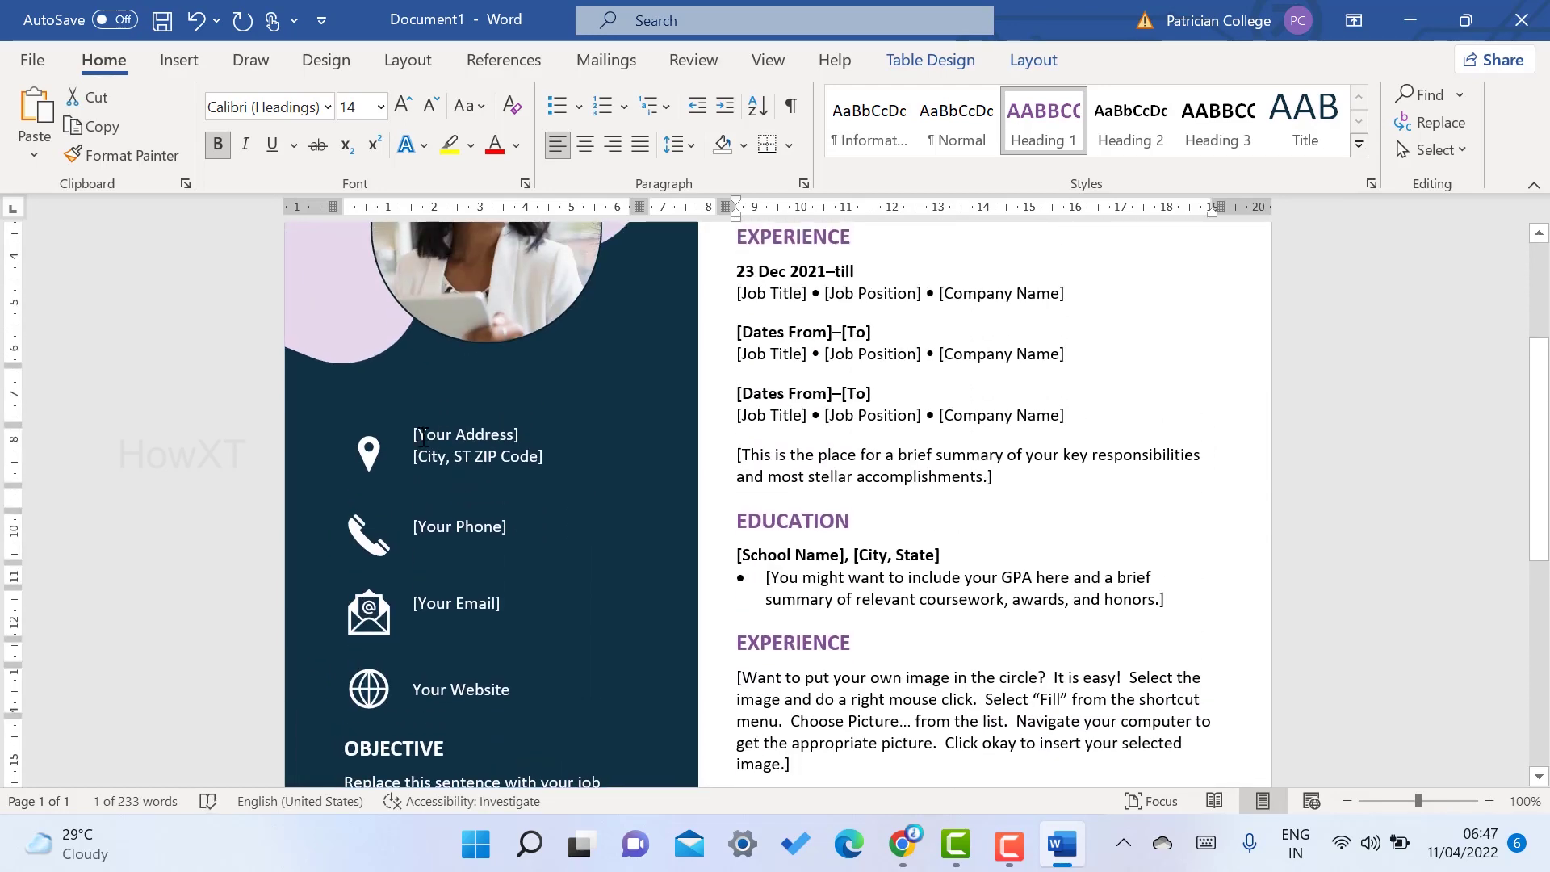
left_click_drag(438, 526, 517, 529)
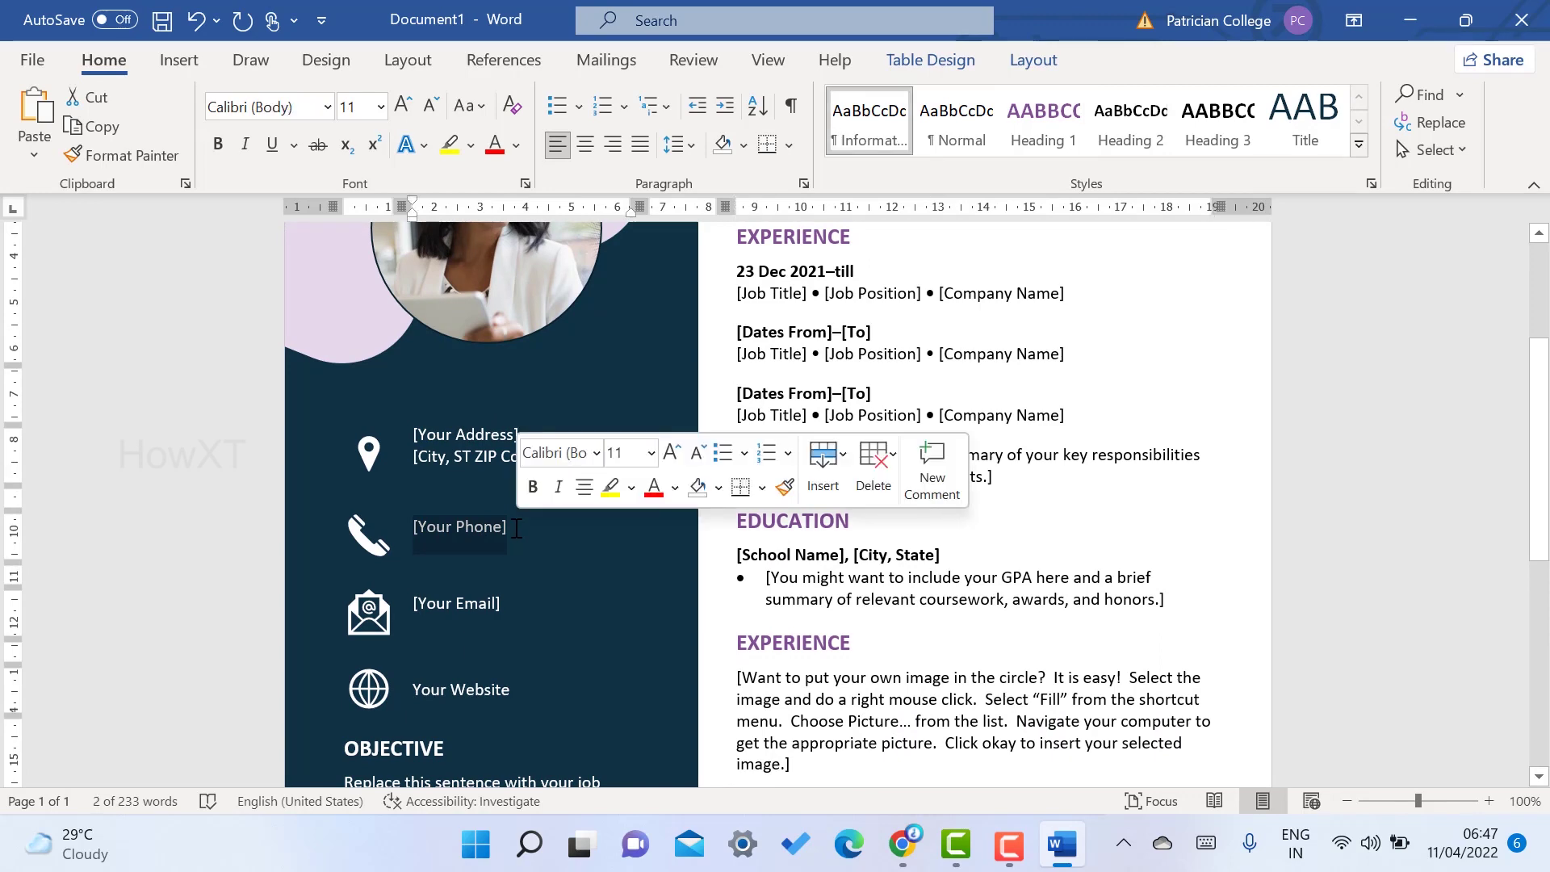
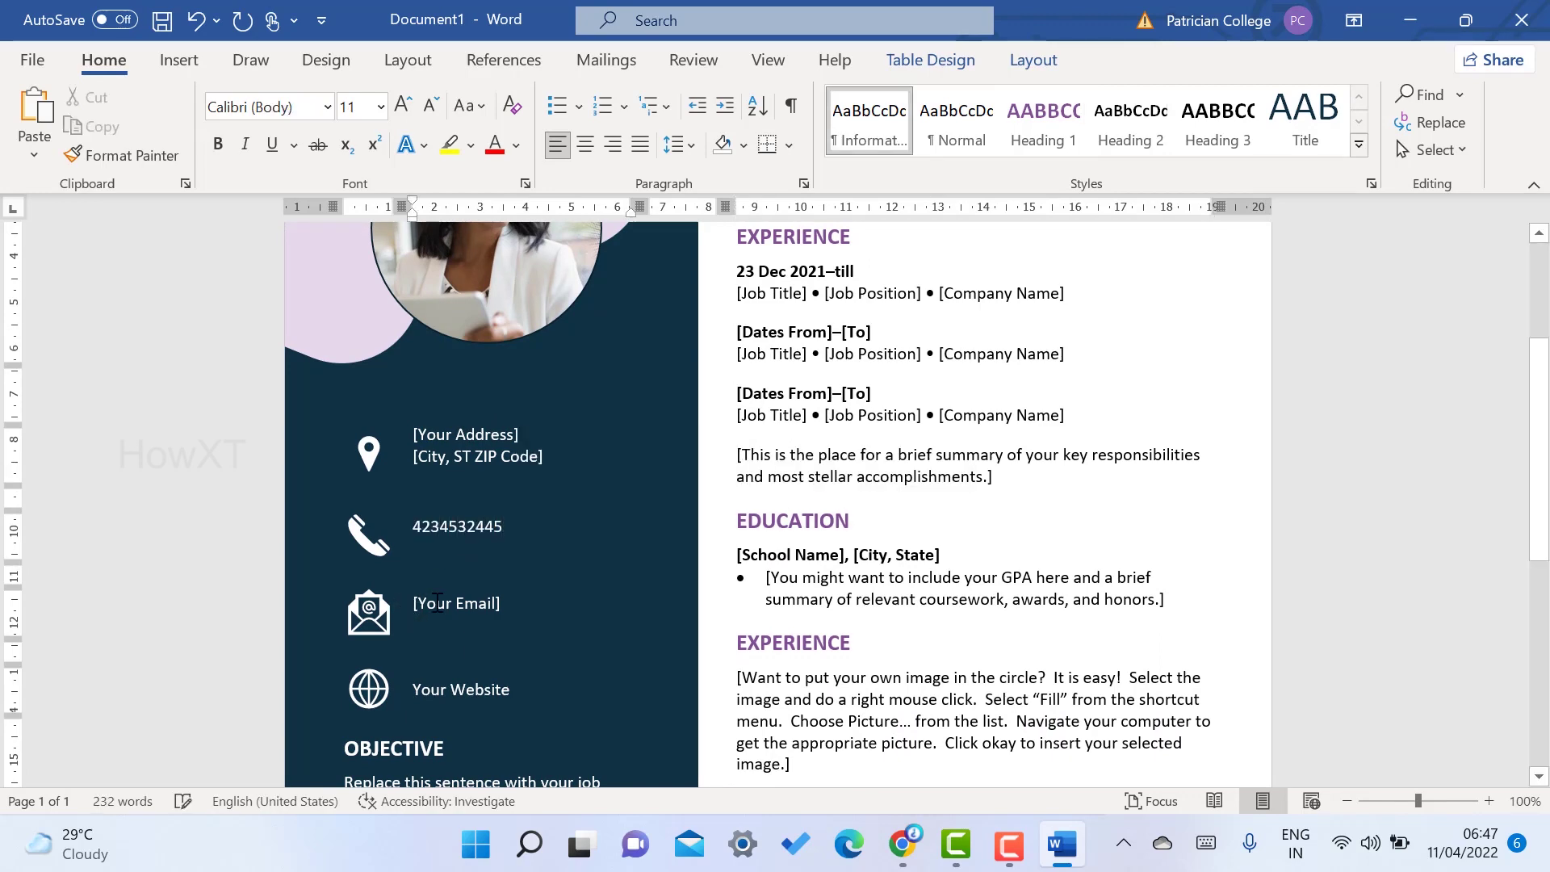
- Swap the woman's circular photo for the child's passport photo copied from the Pictures folder
left_click(492, 603)
scroll(467, 597, "up", 3)
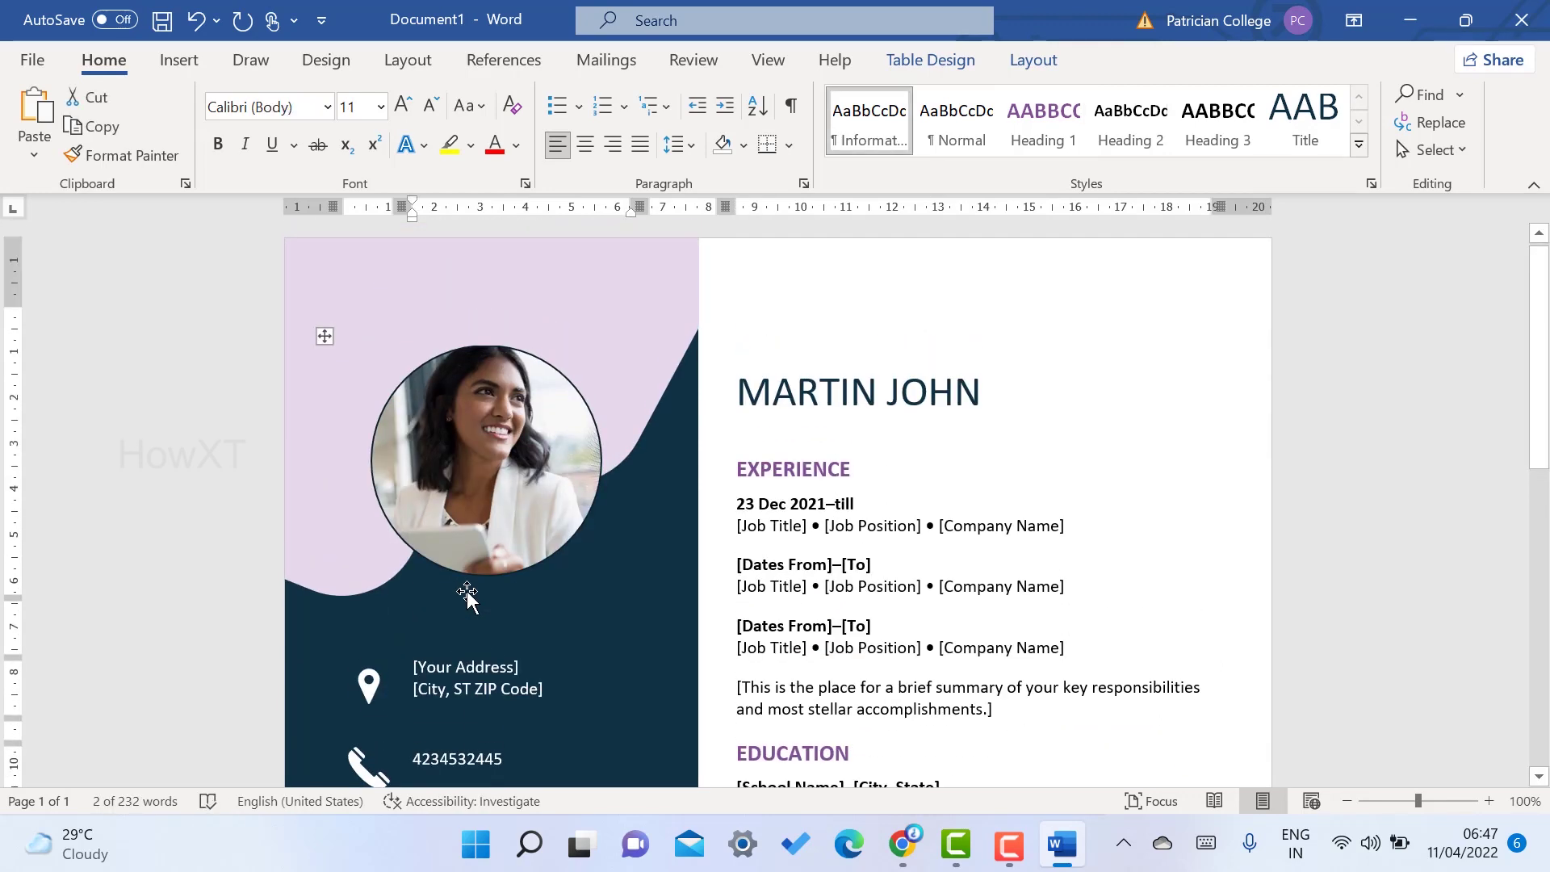
left_click(481, 441)
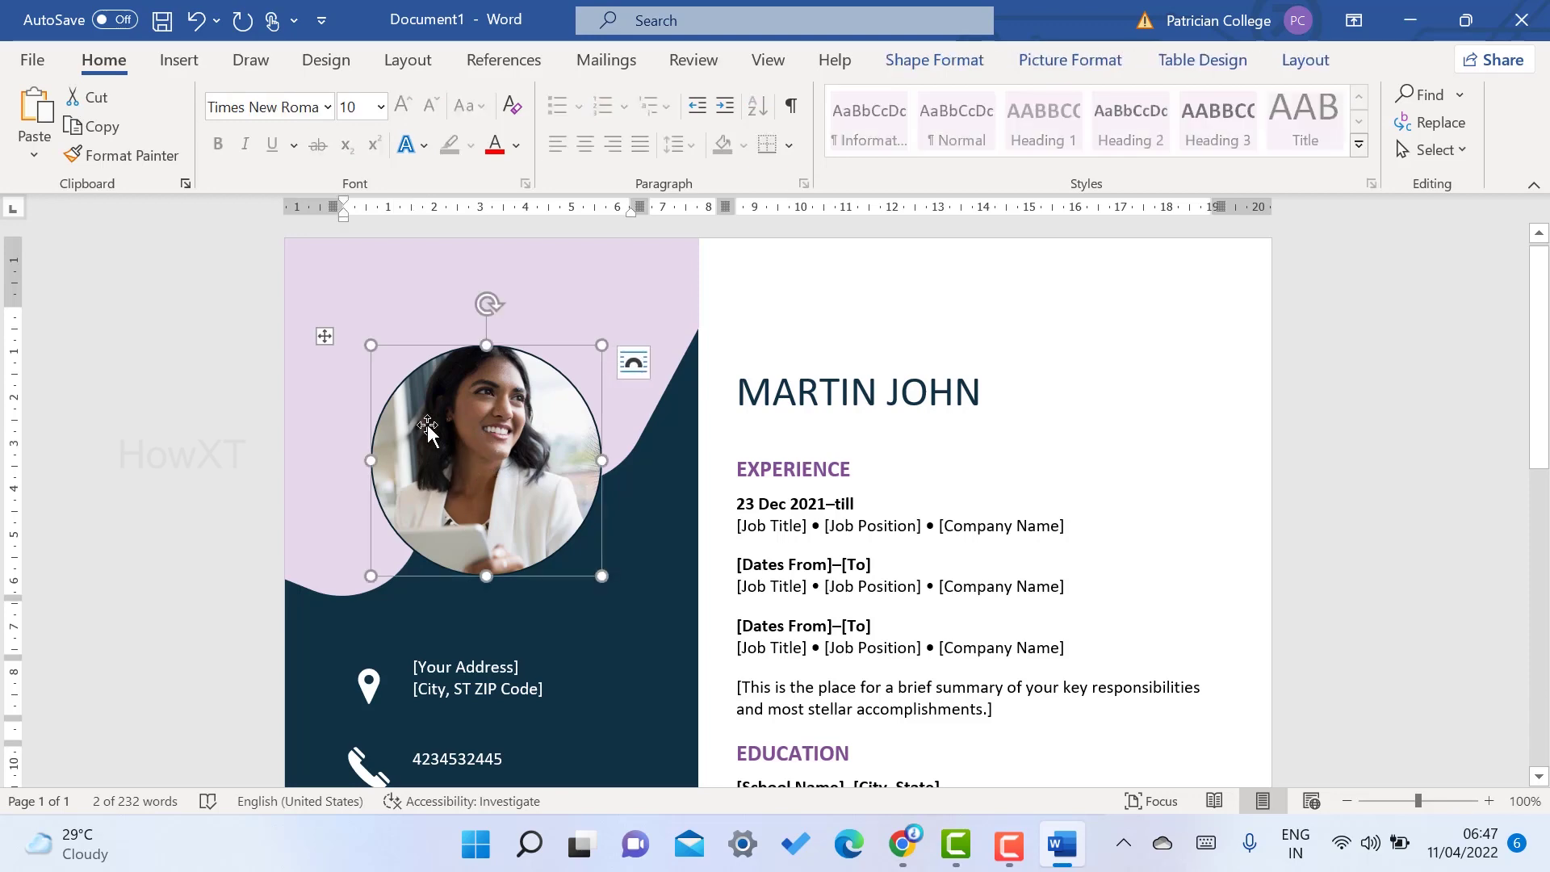
key("Delete")
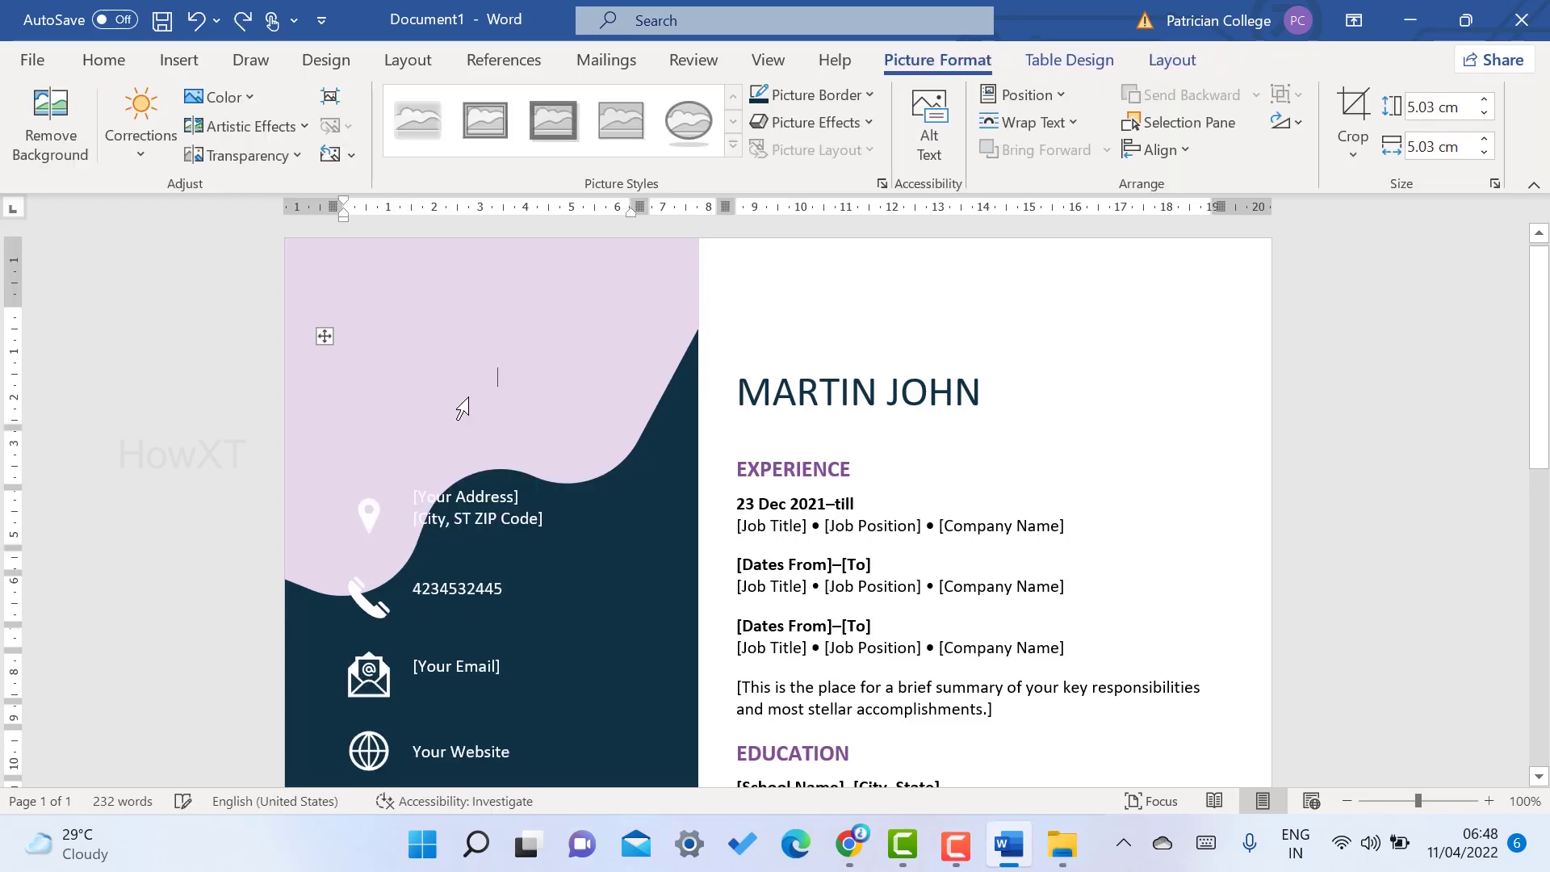
key("alt+Tab")
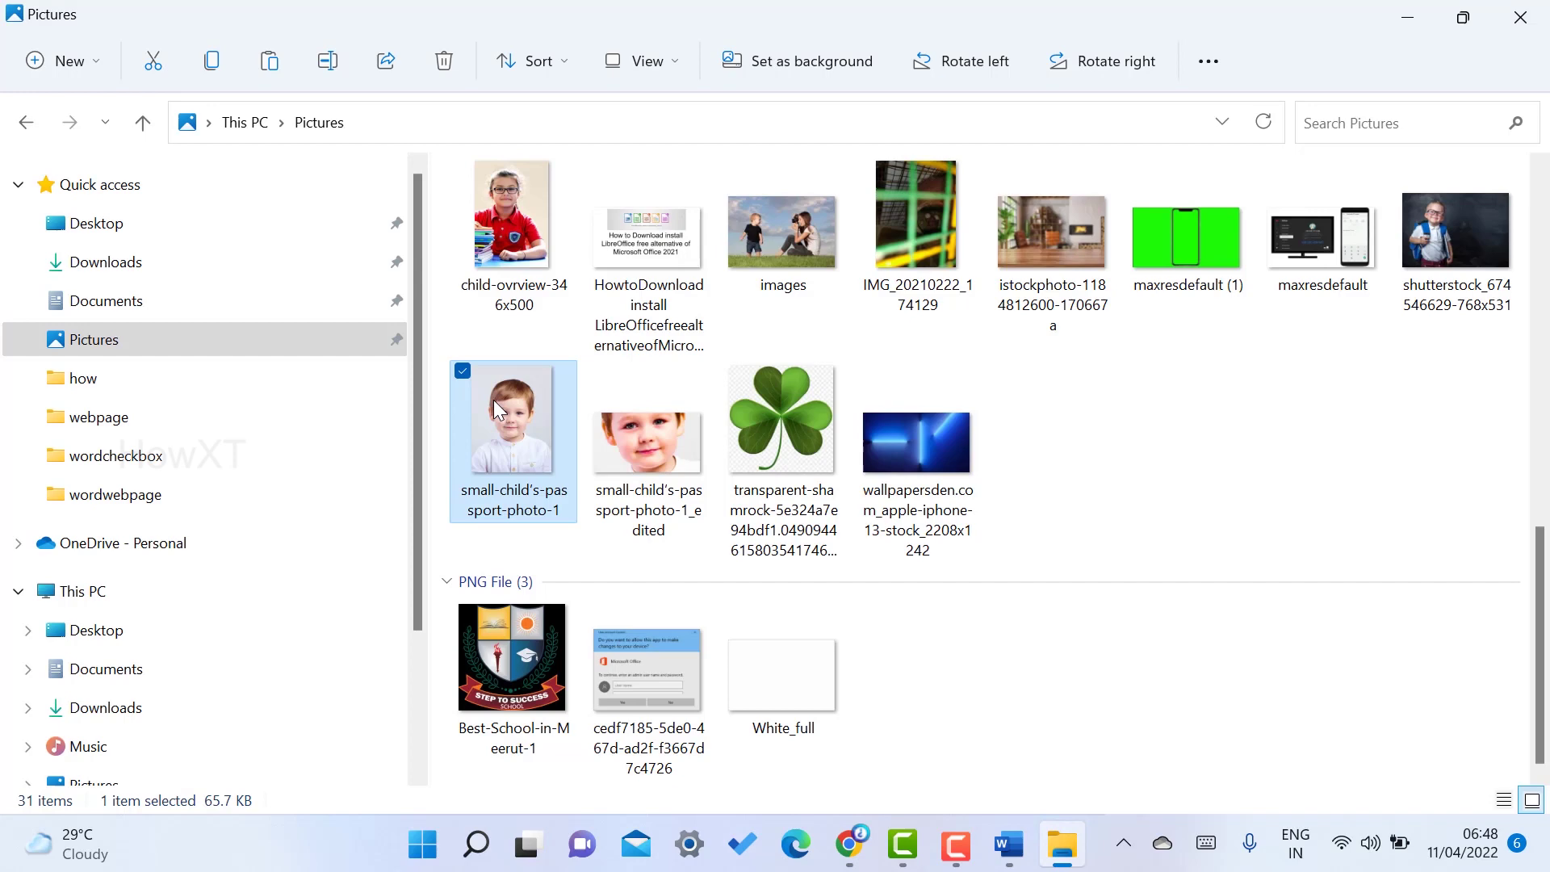
key("alt+Tab")
key("ctrl+v")
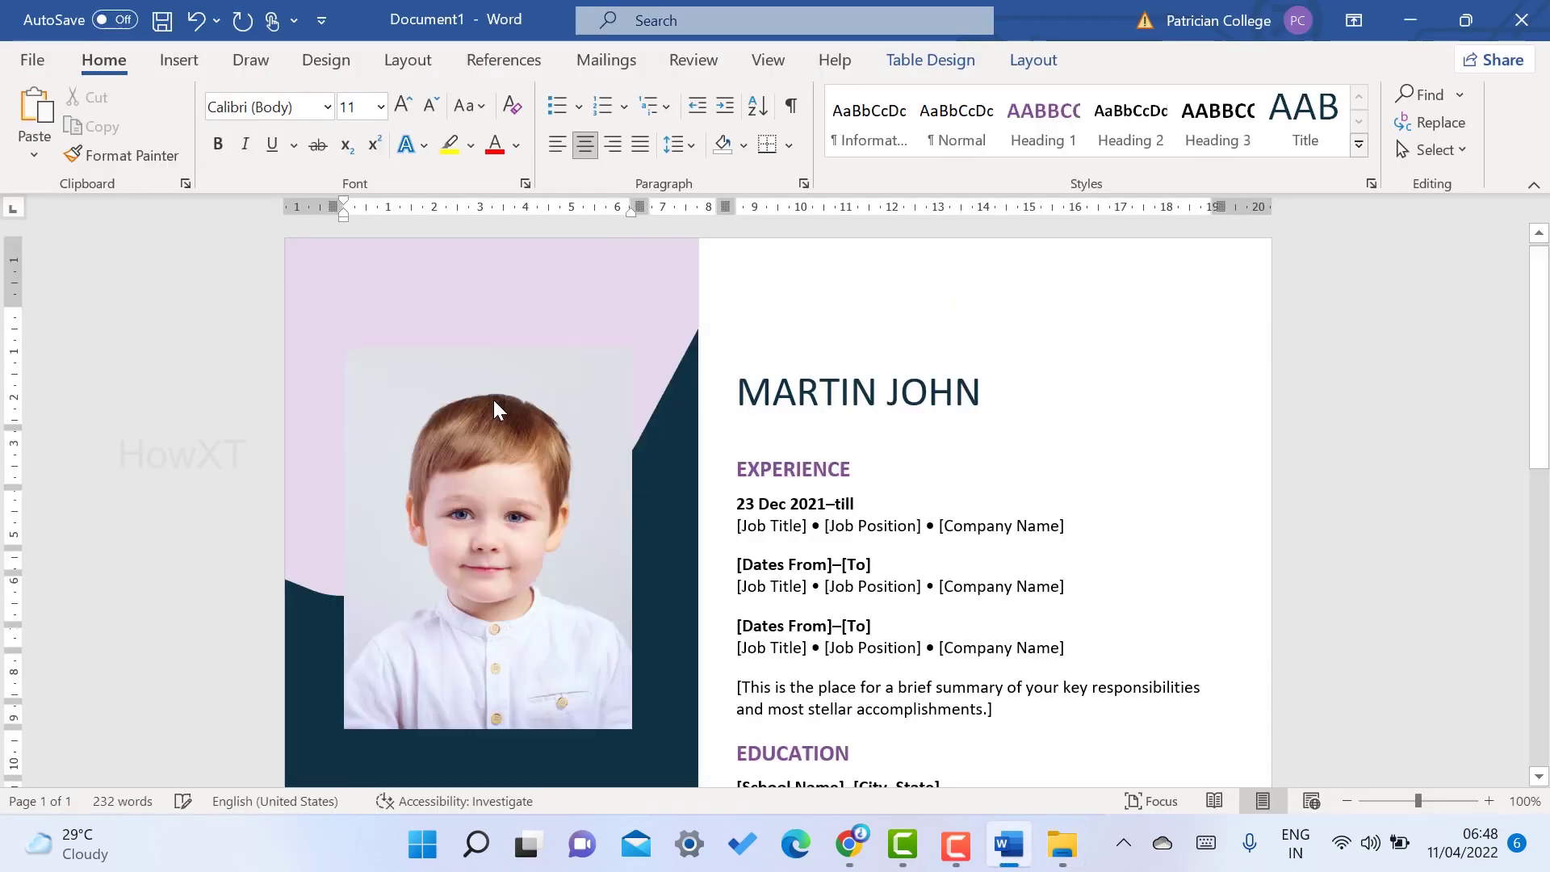
- Give the pasted photo the oval Picture Style and narrow it with the sizing handles
left_click(432, 404)
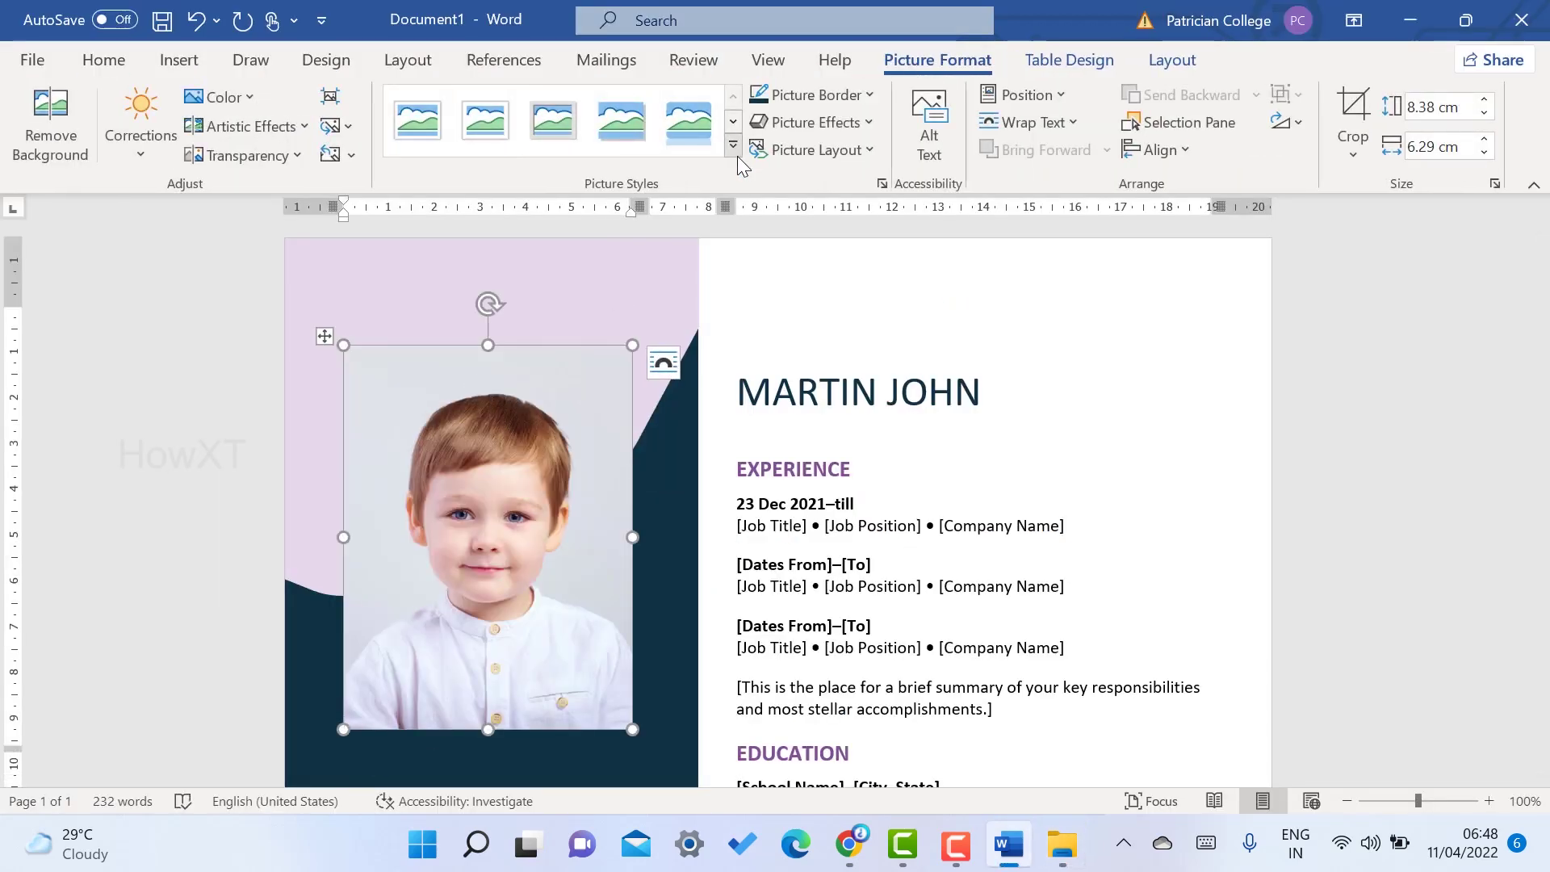
left_click(735, 148)
left_click(690, 184)
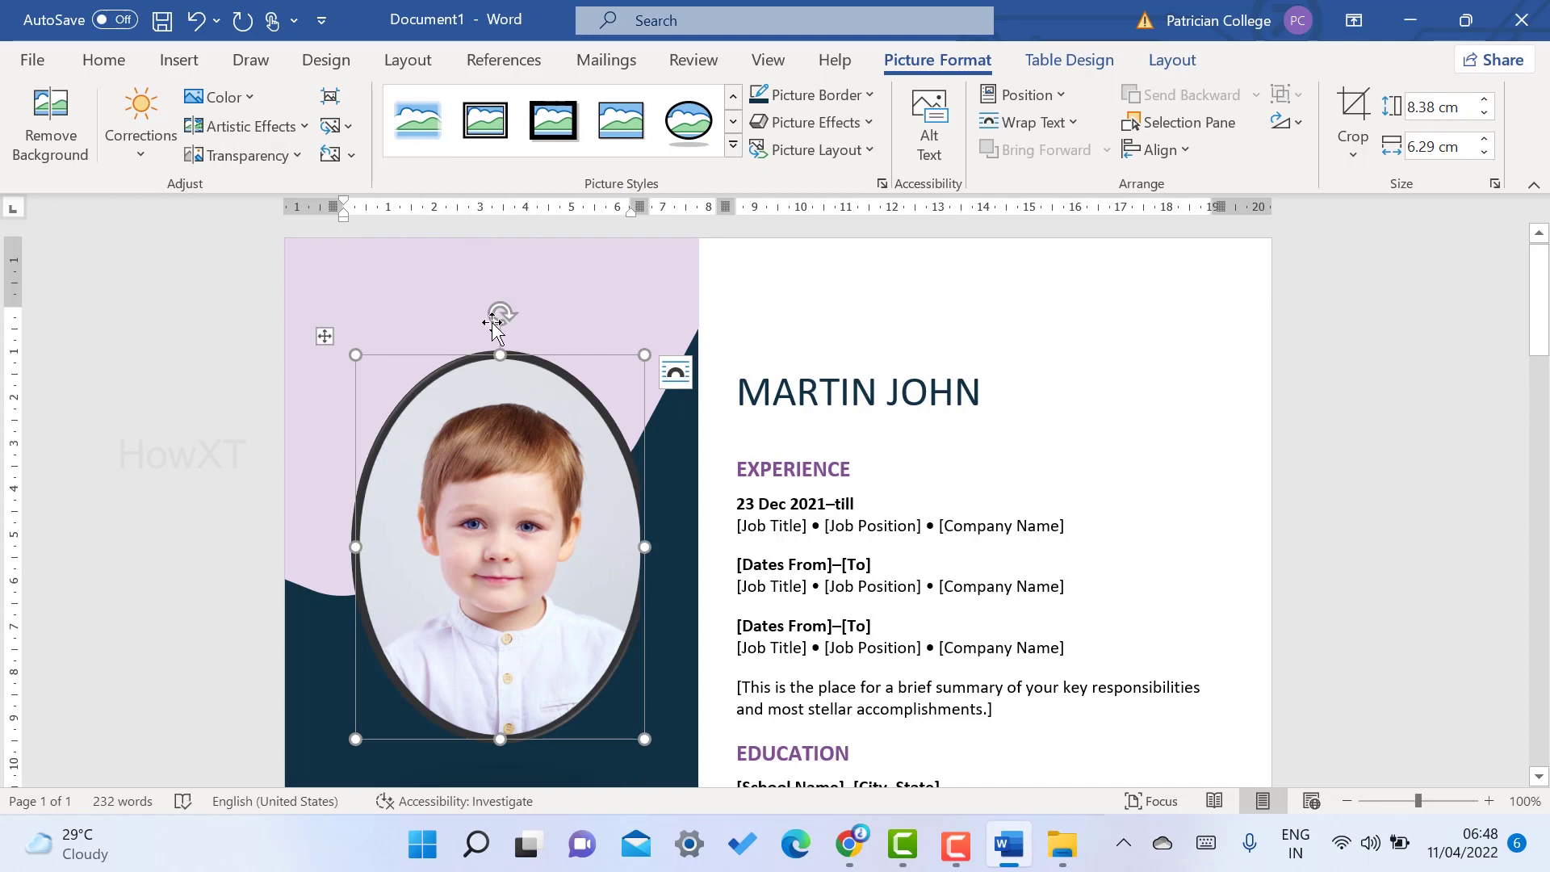
left_click_drag(503, 383, 501, 441)
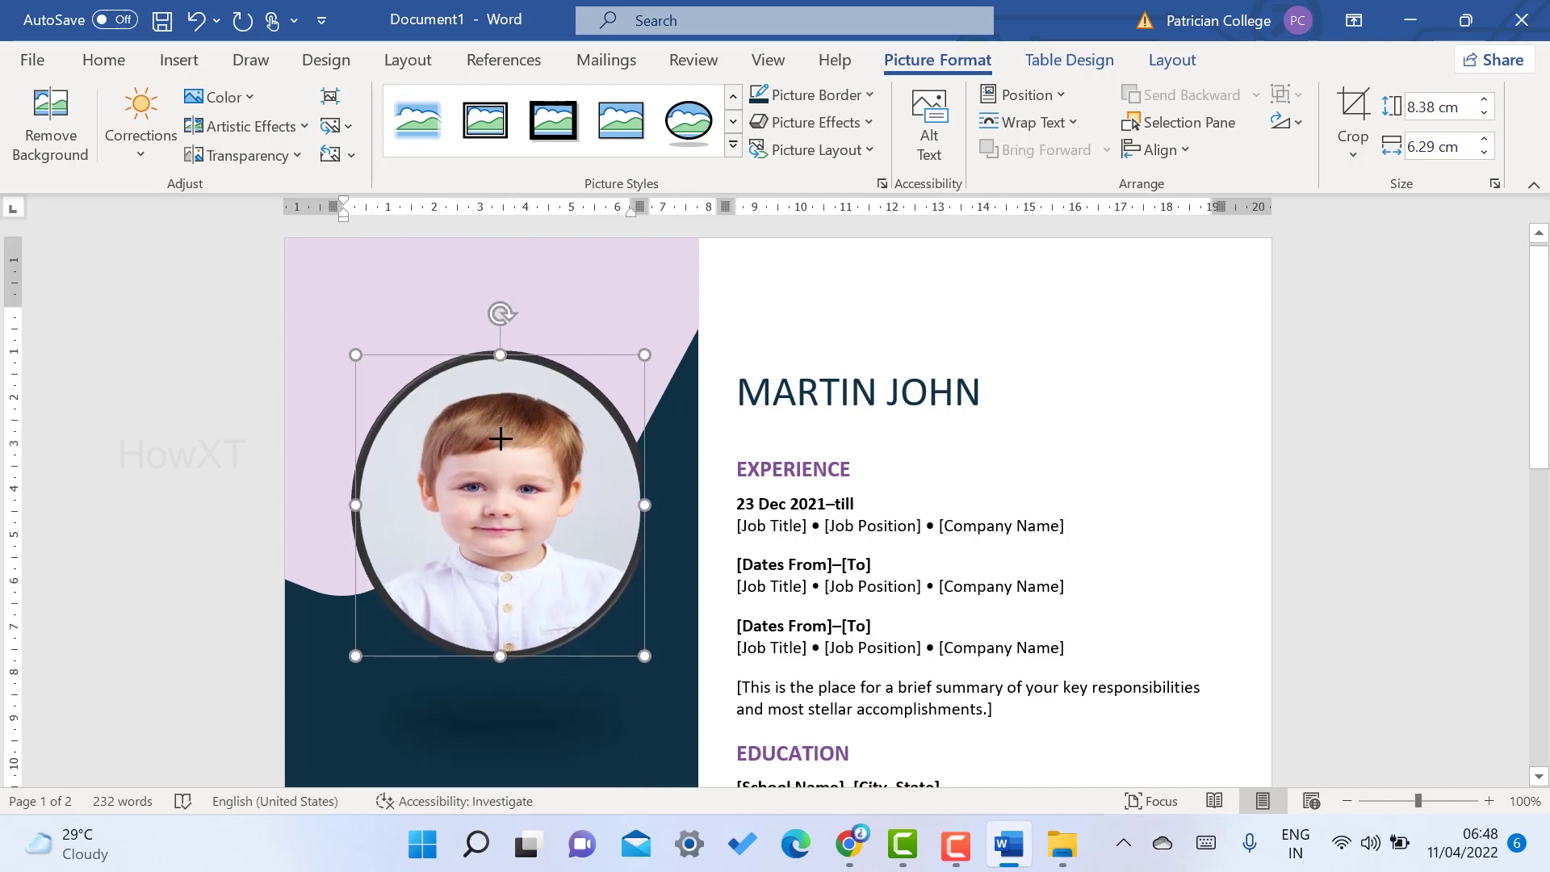
left_click_drag(651, 506, 628, 506)
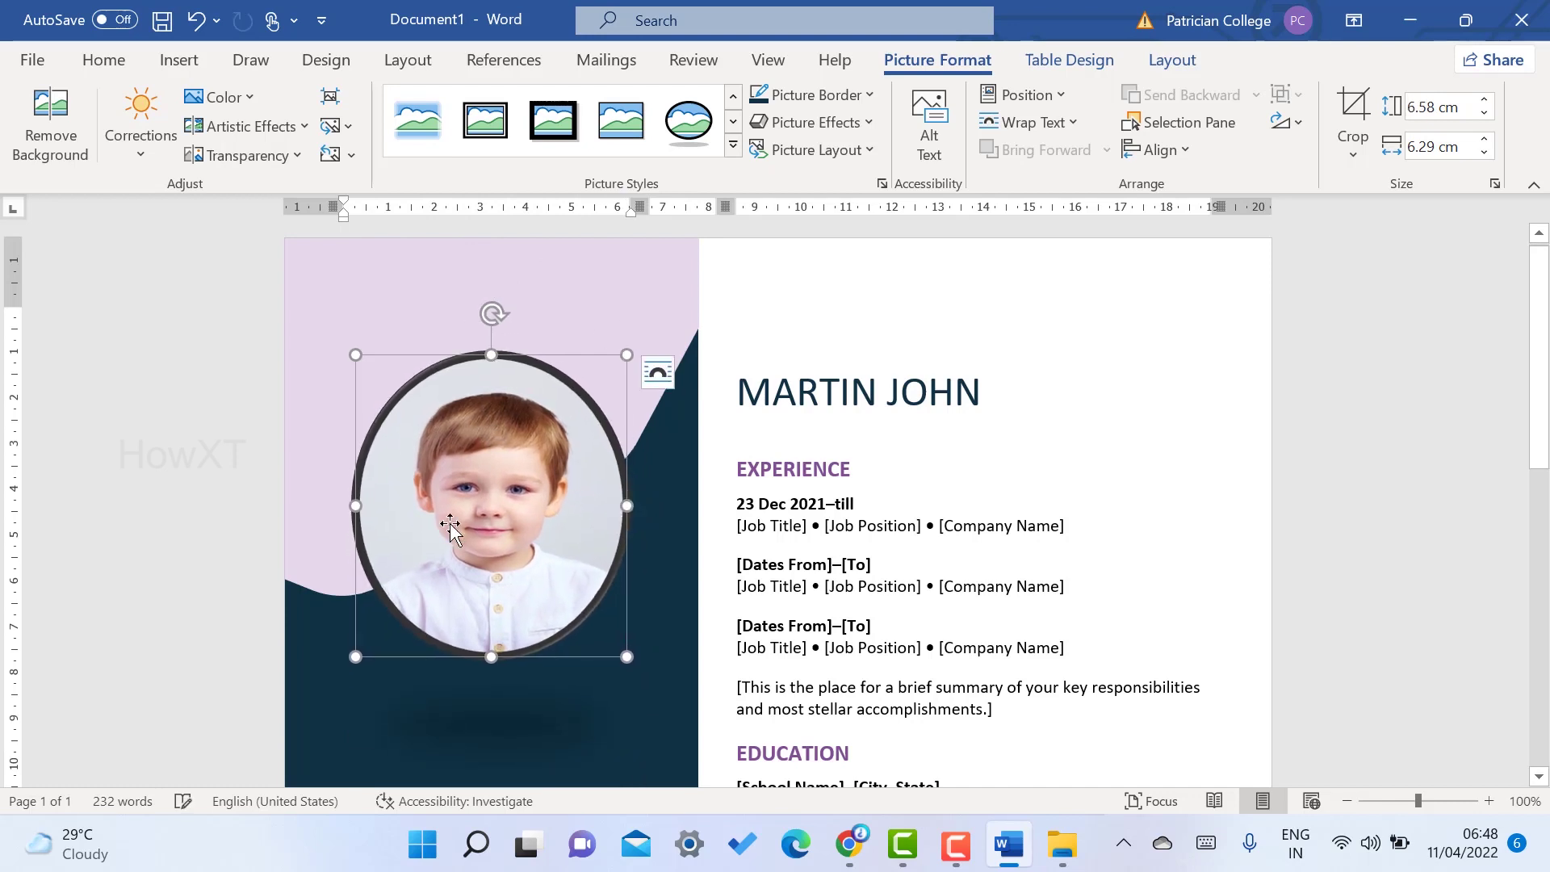
left_click_drag(369, 506, 370, 507)
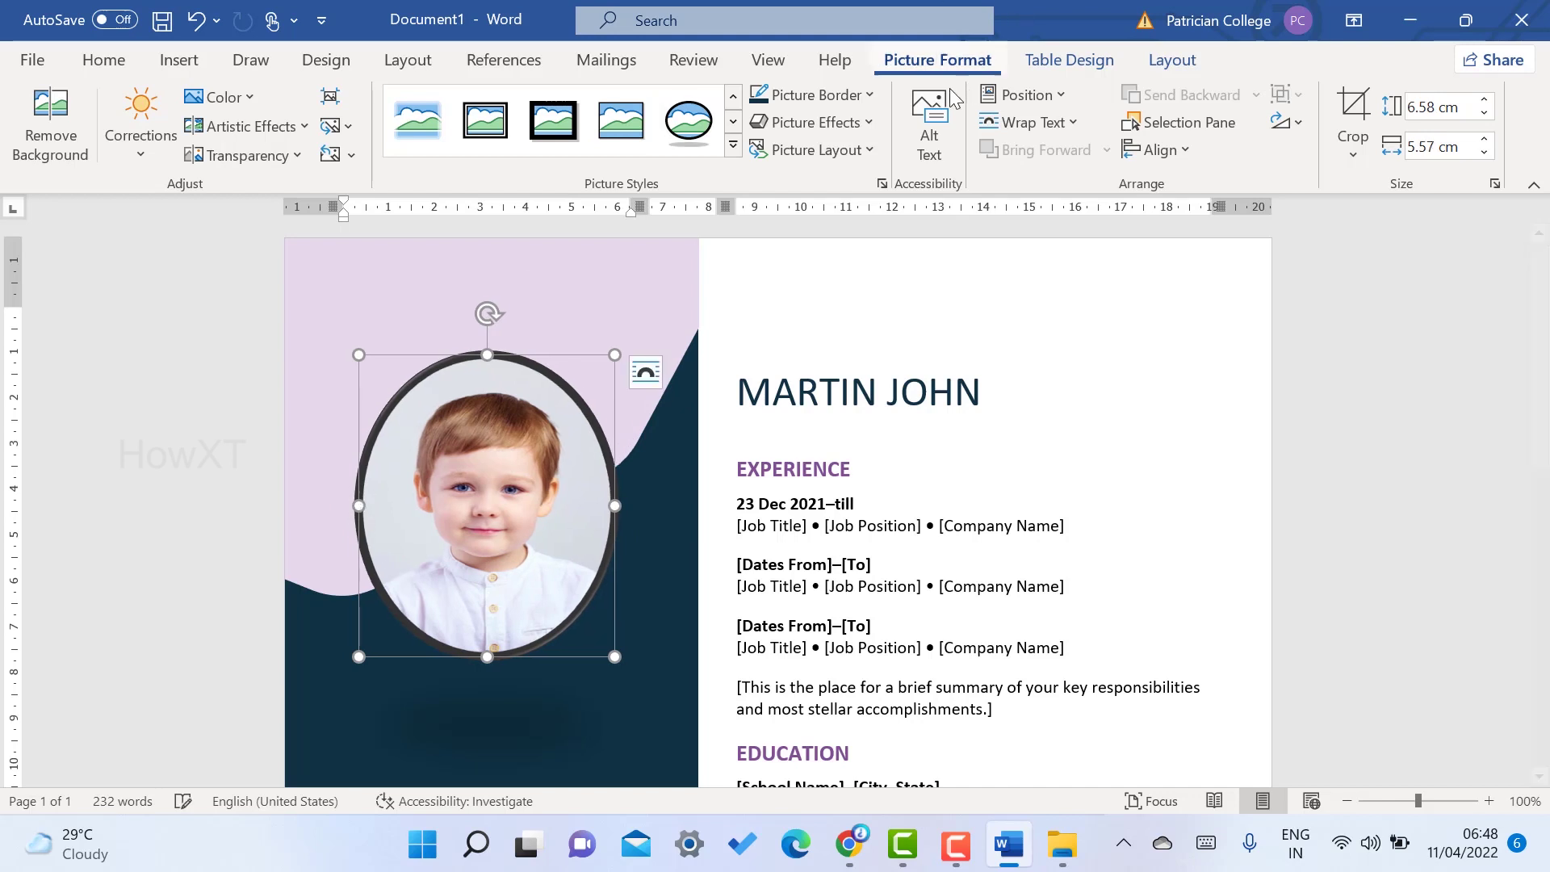
- Remove the photo's outline and shrink it to about 4.37 × 3.95 cm
left_click(811, 94)
left_click(815, 362)
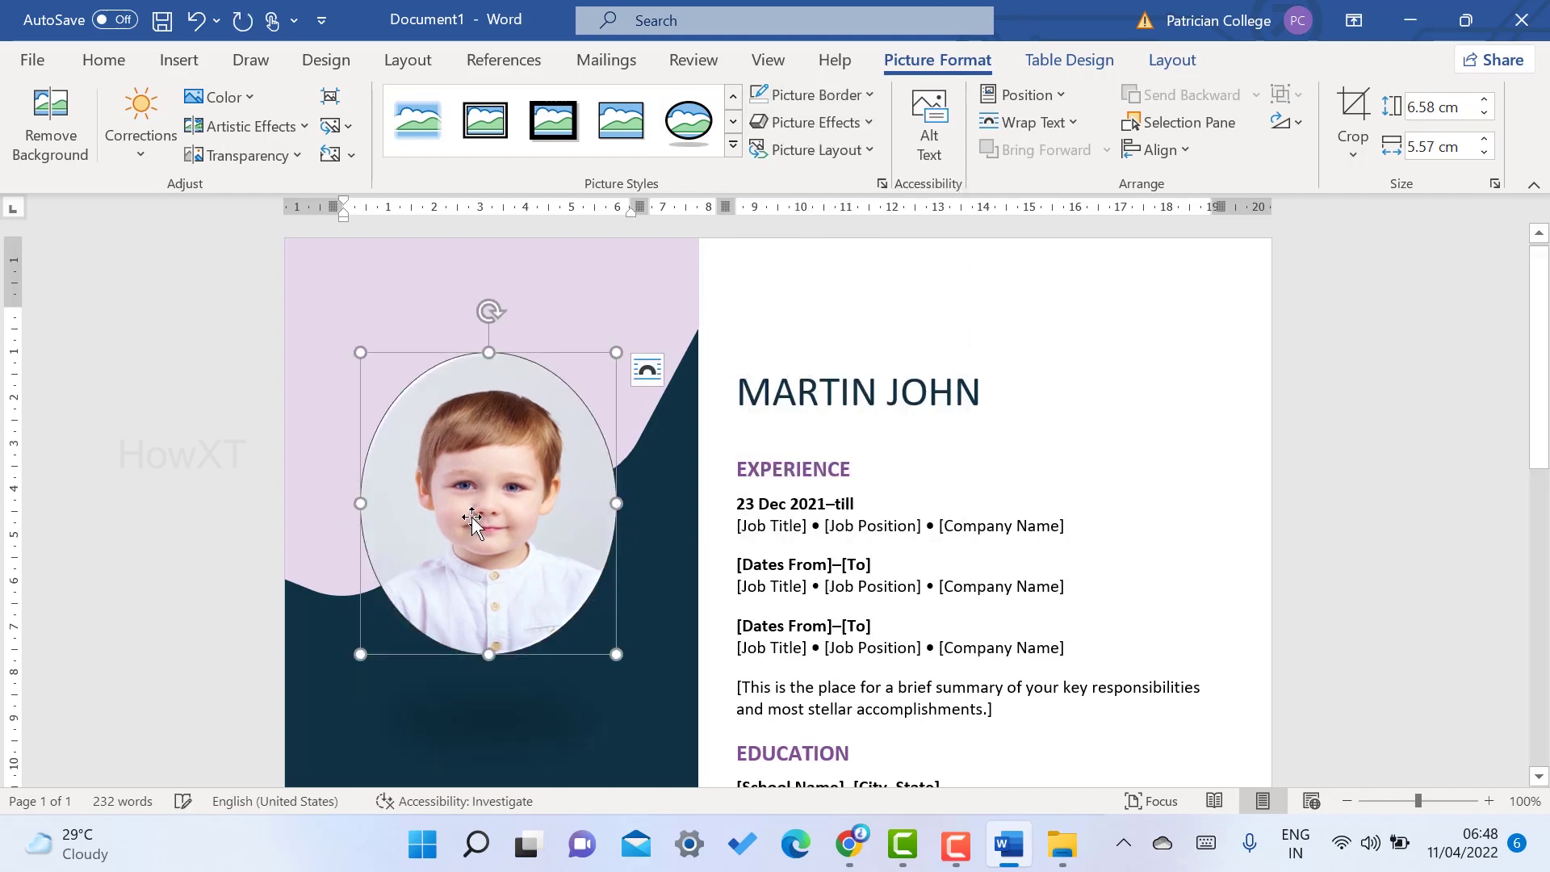
left_click_drag(616, 654, 604, 624)
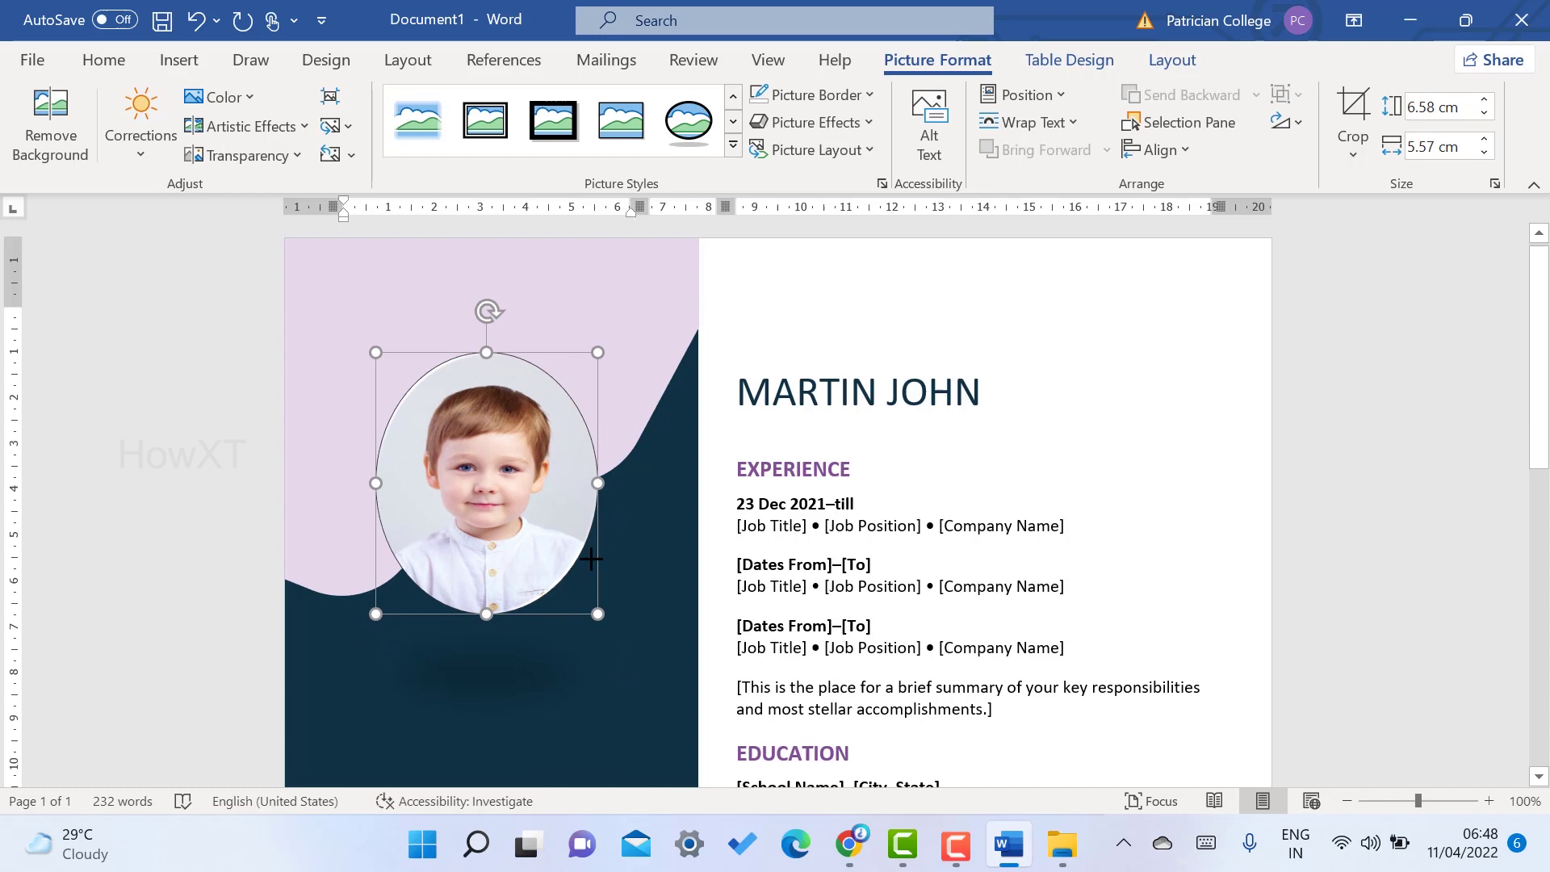
left_click_drag(615, 490, 623, 490)
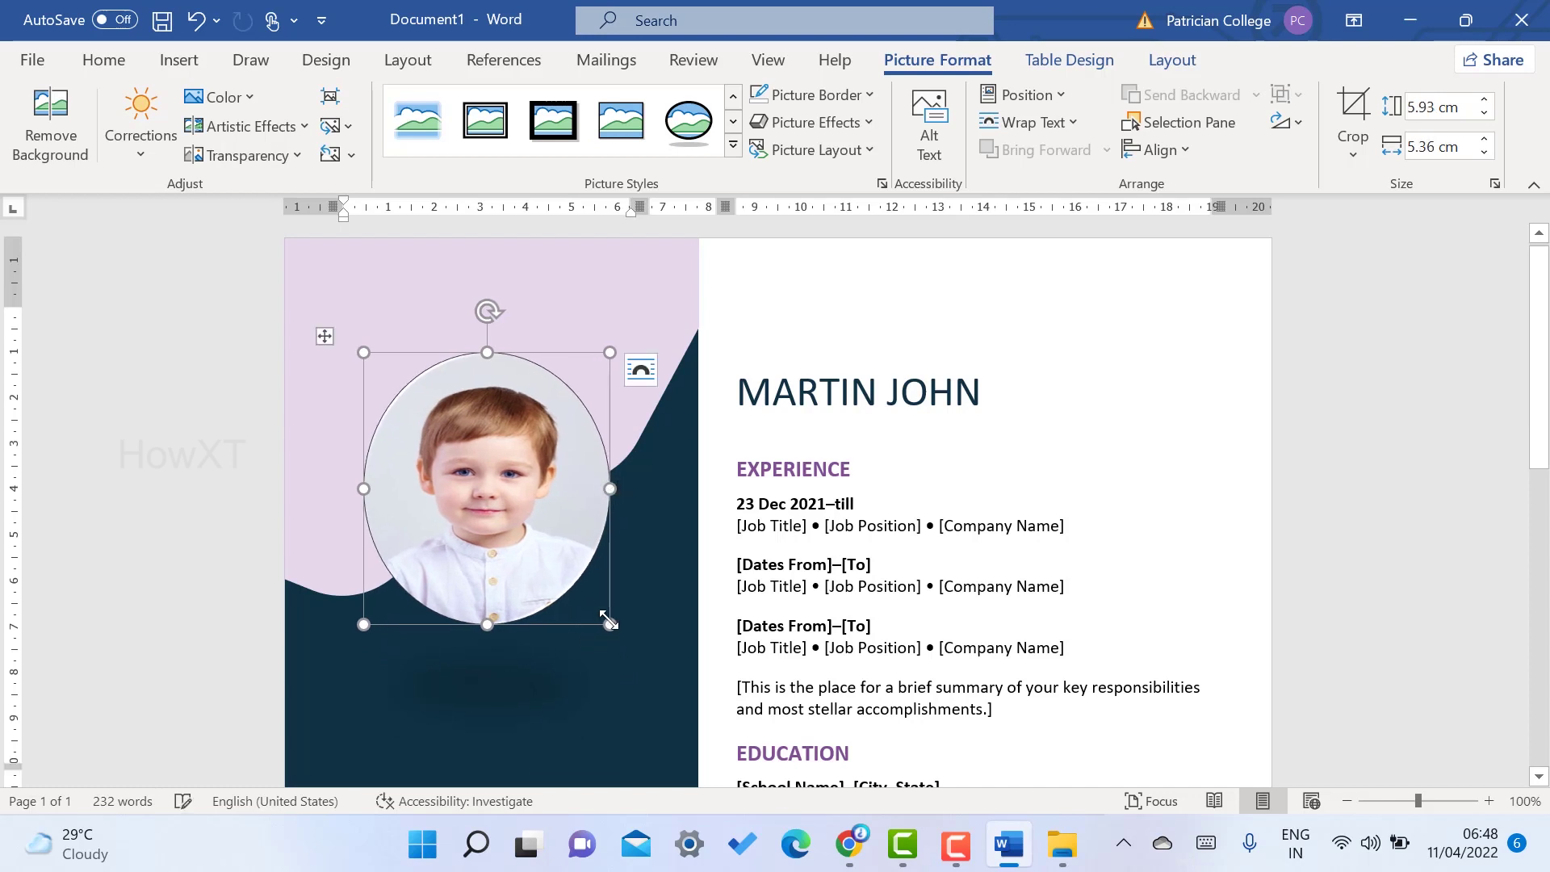
left_click_drag(596, 606, 543, 495)
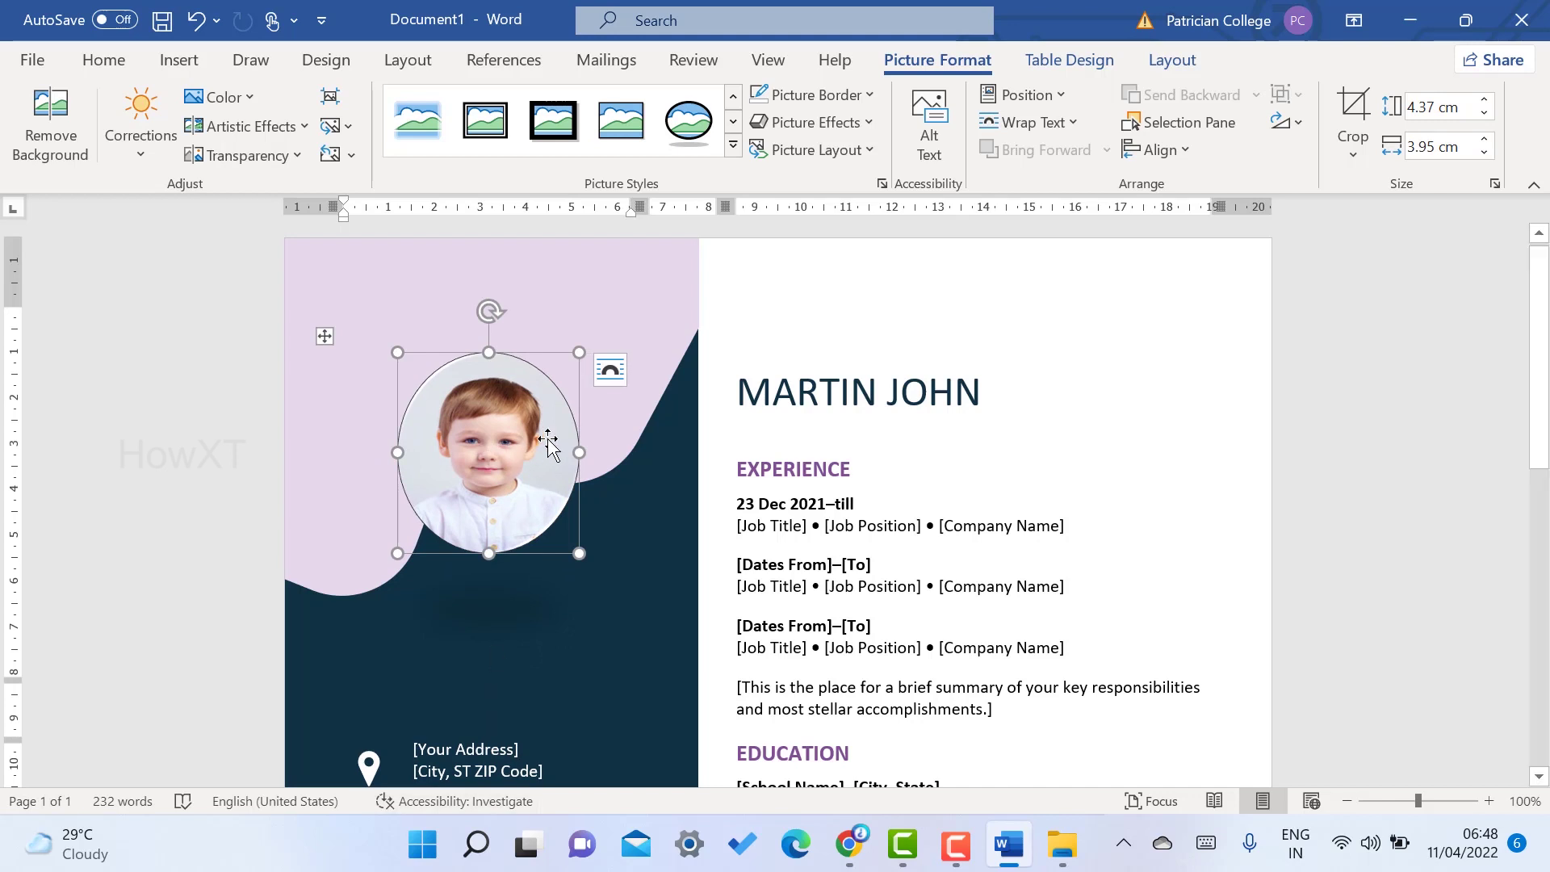
- Set the photo to Square wrapping, move it left in the lilac area, and shrink it to 4.21 × 3.81 cm
left_click(604, 377)
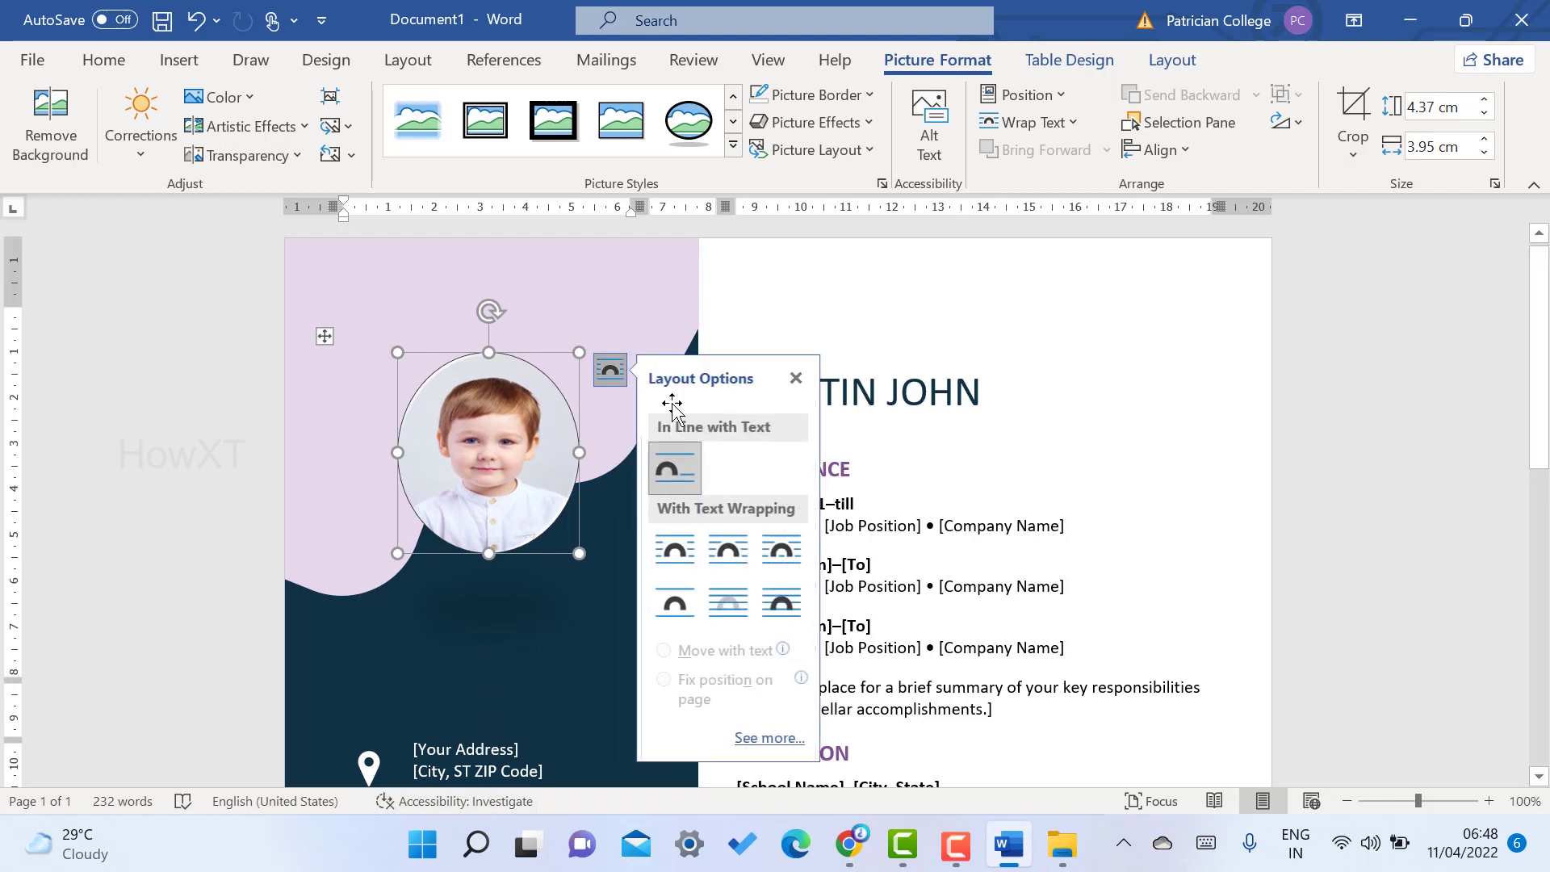
left_click(677, 551)
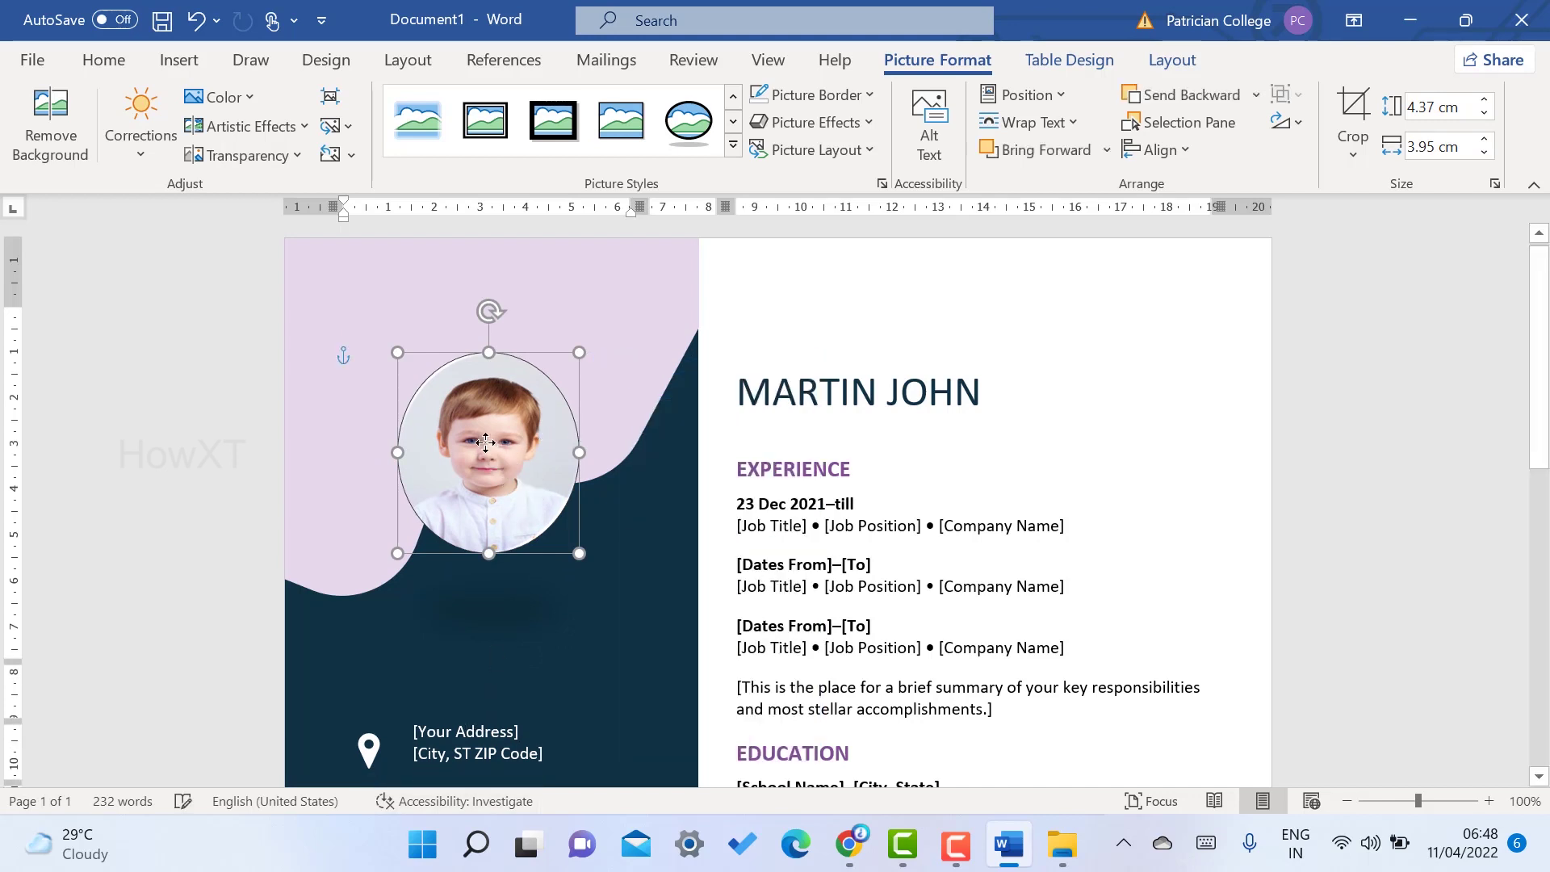
left_click_drag(573, 452, 517, 451)
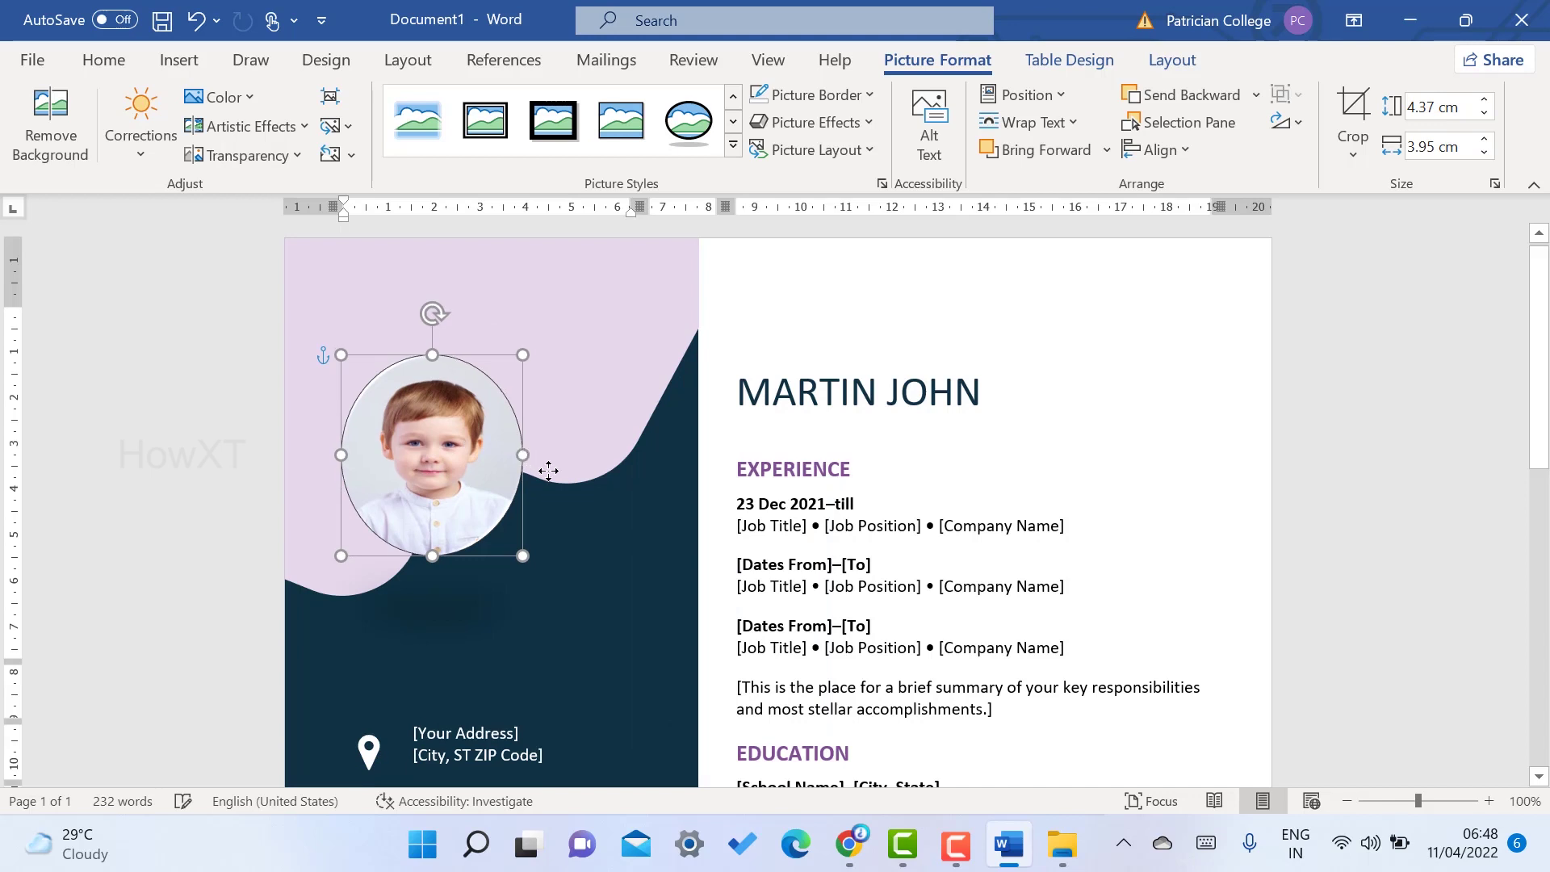
left_click_drag(444, 452, 507, 441)
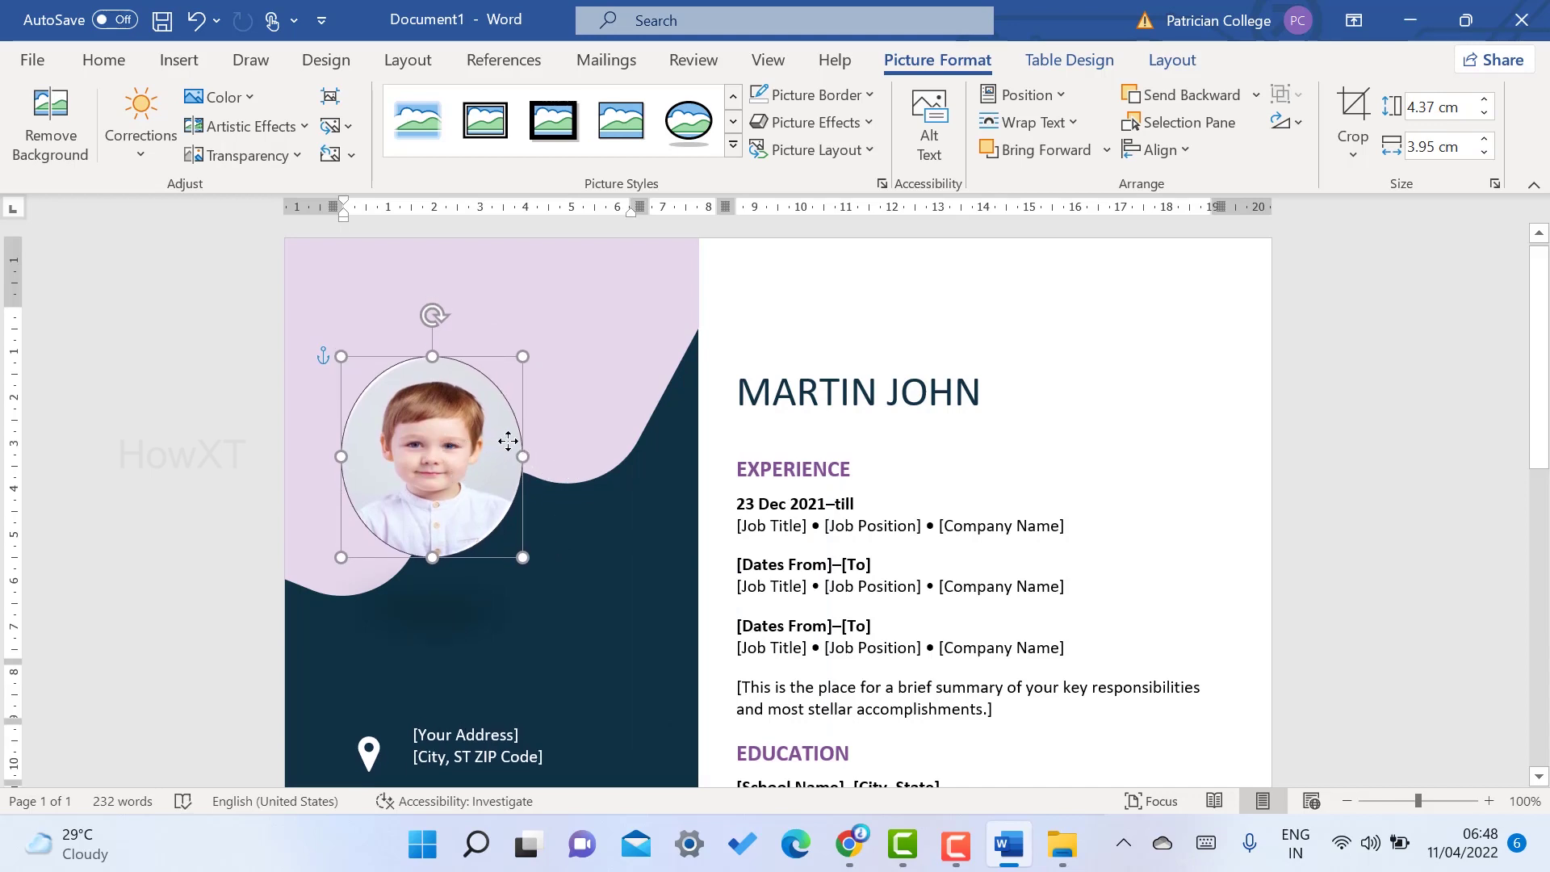
mouse_move(525, 558)
left_mouse_down()
mouse_move(512, 536)
mouse_move(520, 550)
left_mouse_up()
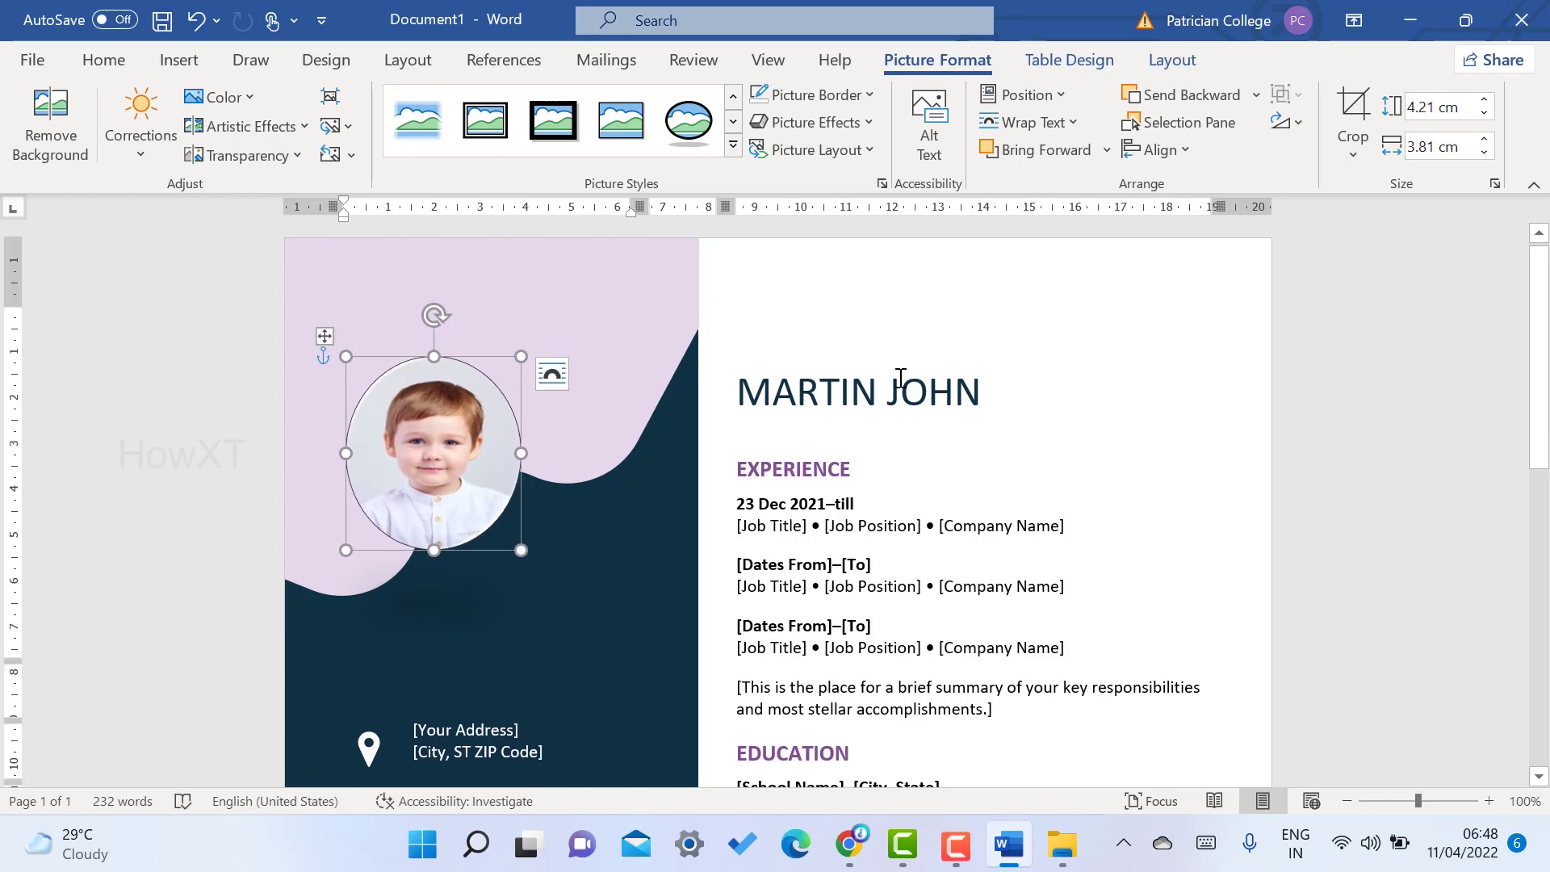
scroll(900, 377, "down", 5)
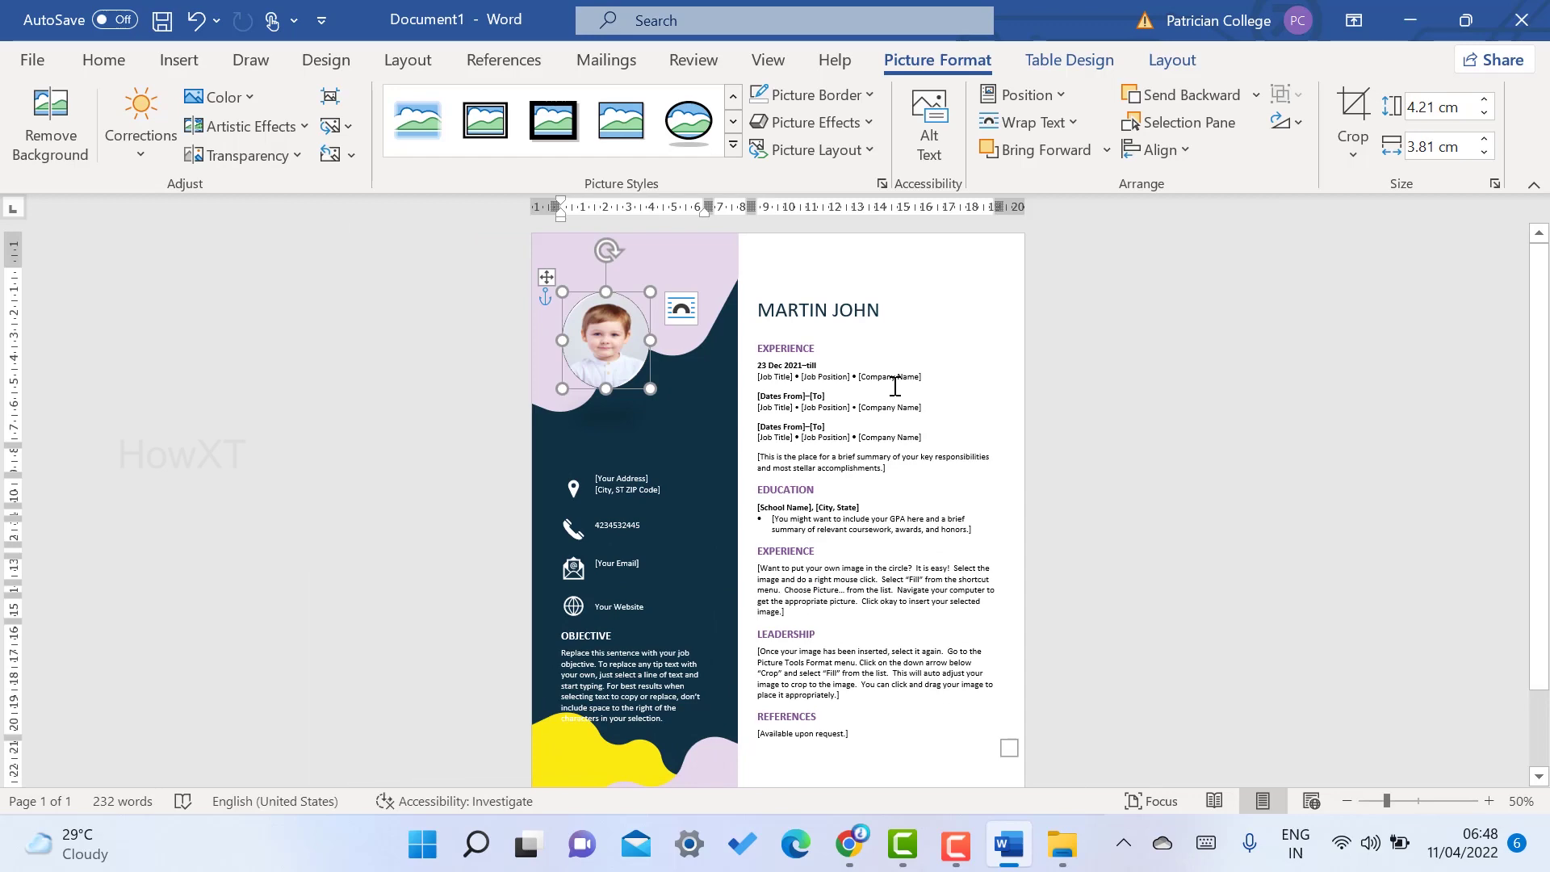
scroll(868, 660, "down", 3)
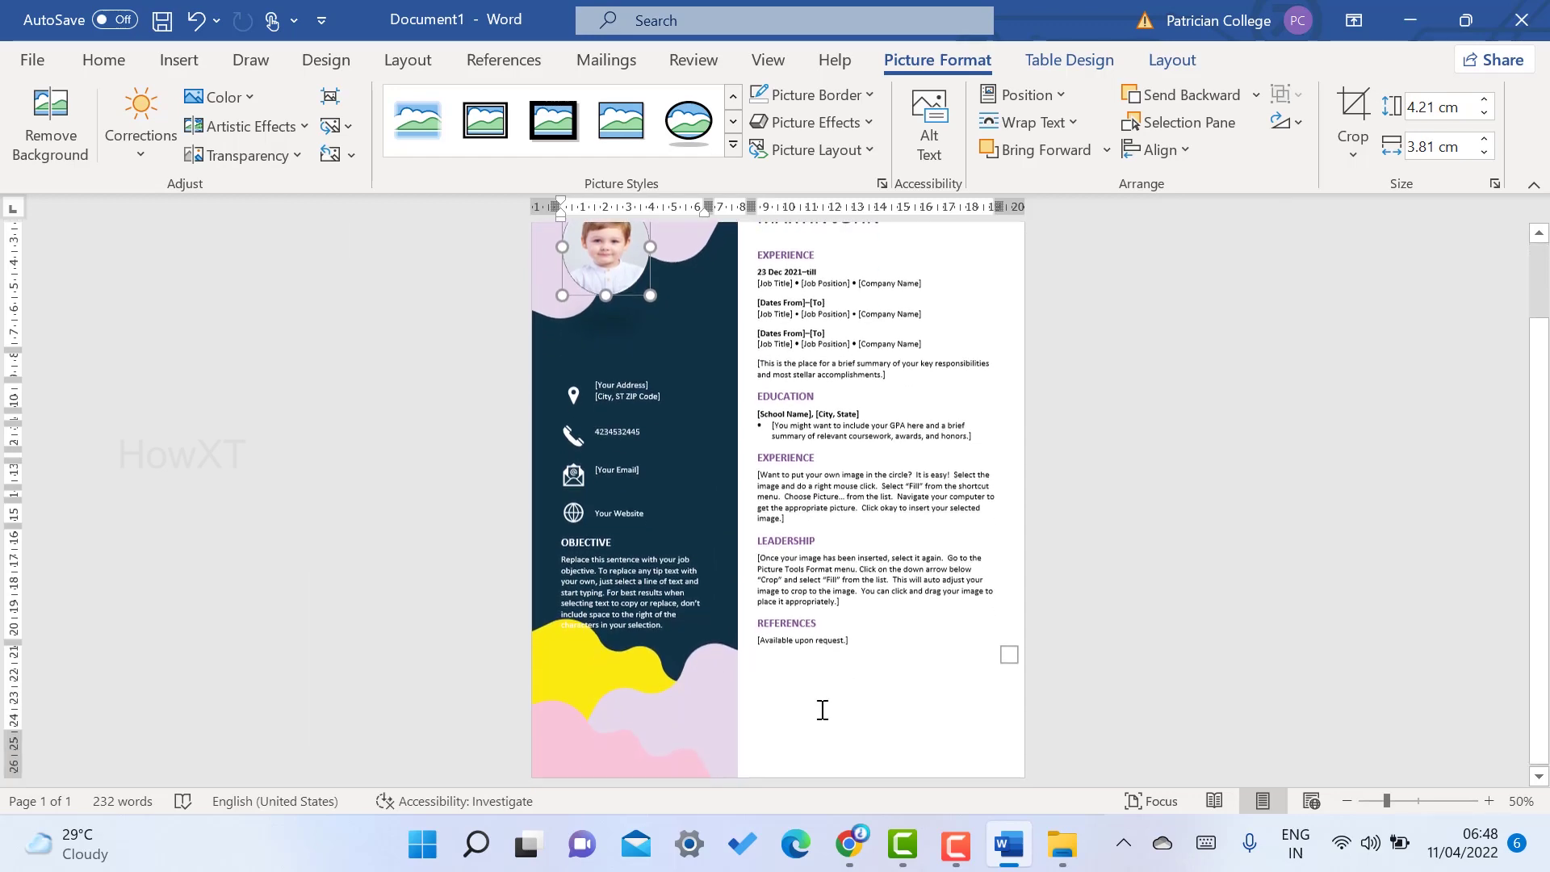
left_click(797, 757)
- Insert a blank page after the resume
scroll(874, 618, "up", 3)
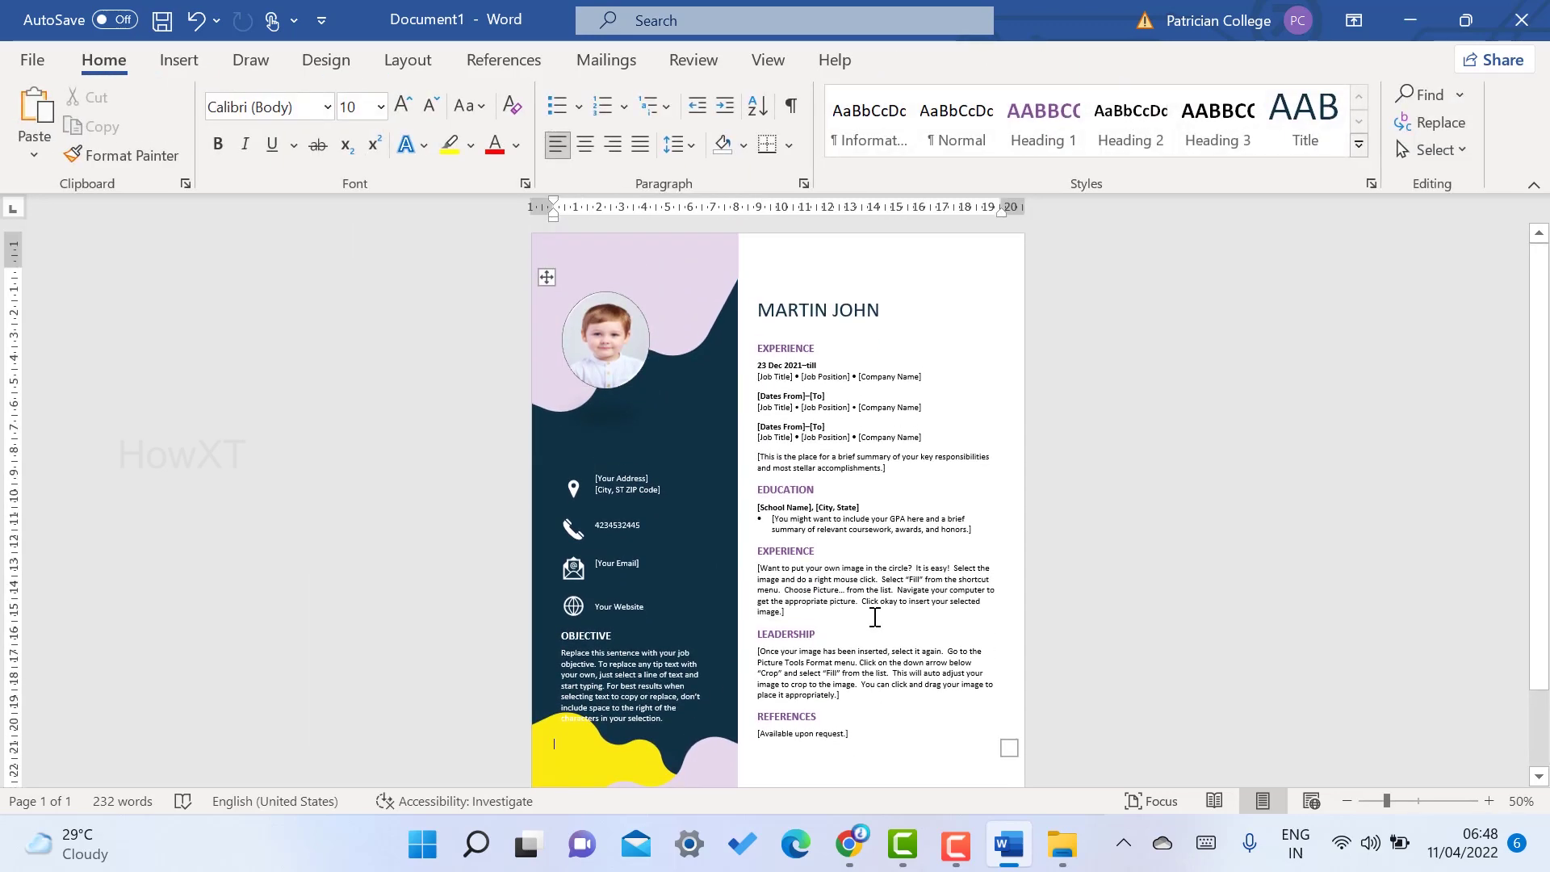
left_click(177, 63)
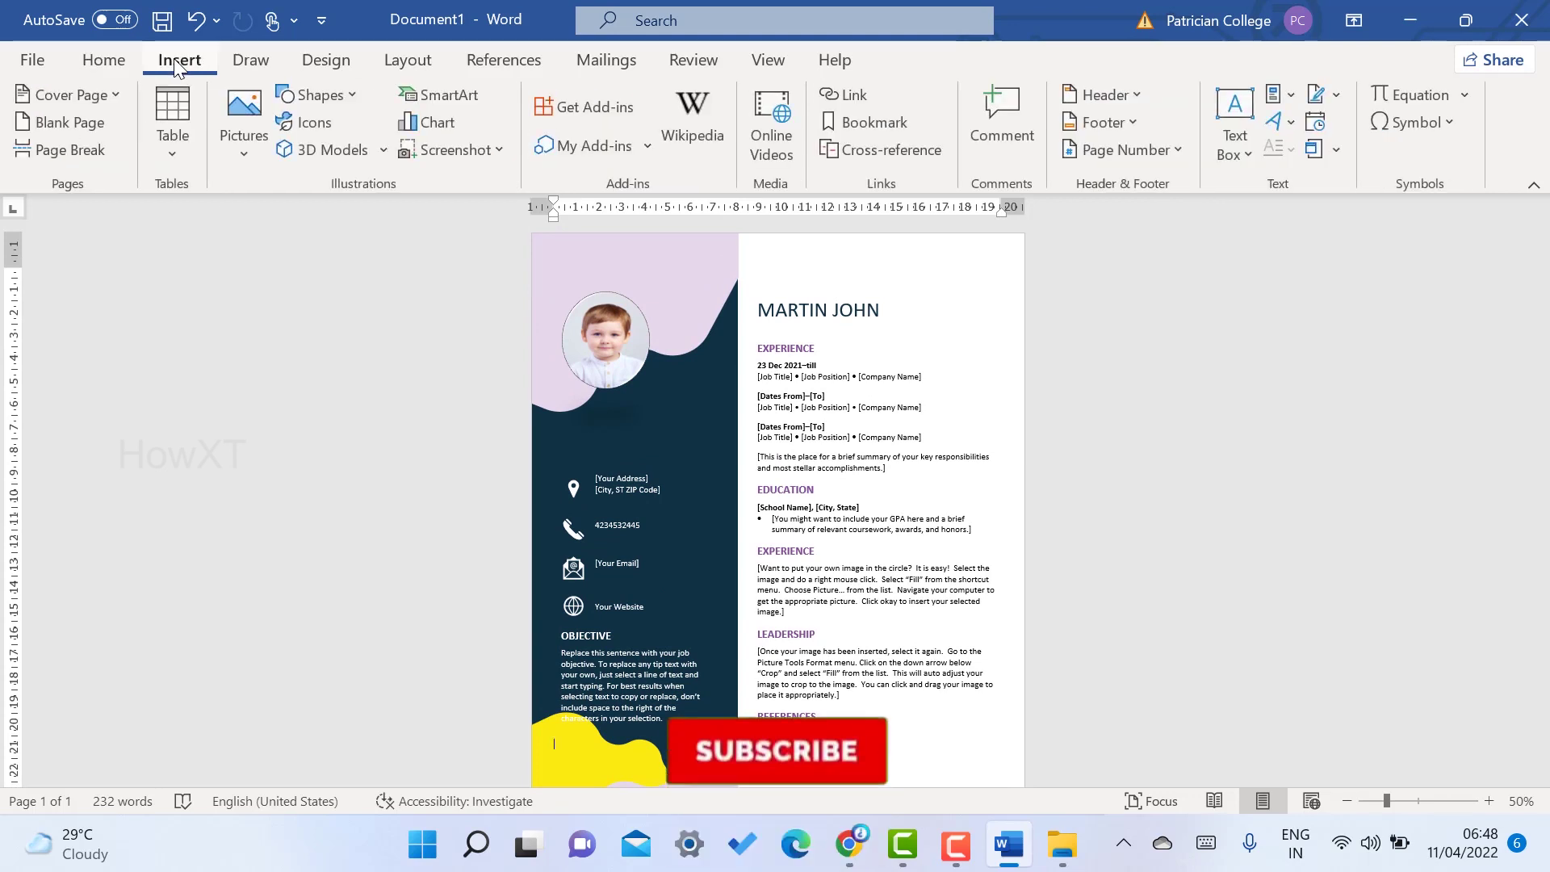
left_click(72, 122)
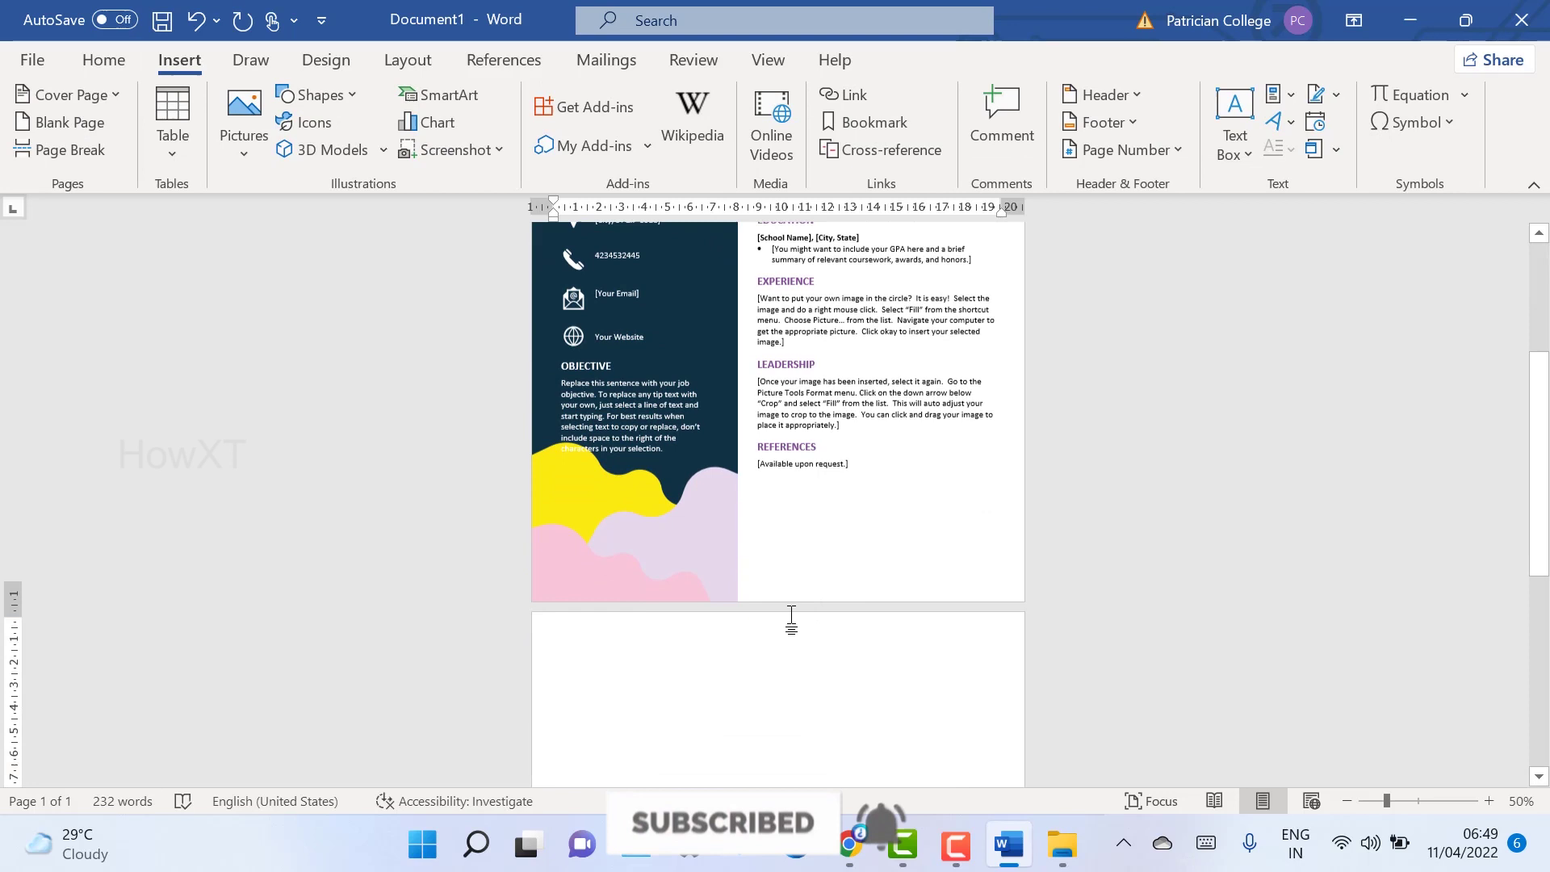
- Copy the lilac-and-navy decorative column onto page 2 and align it to the top-left corner
left_click(673, 414)
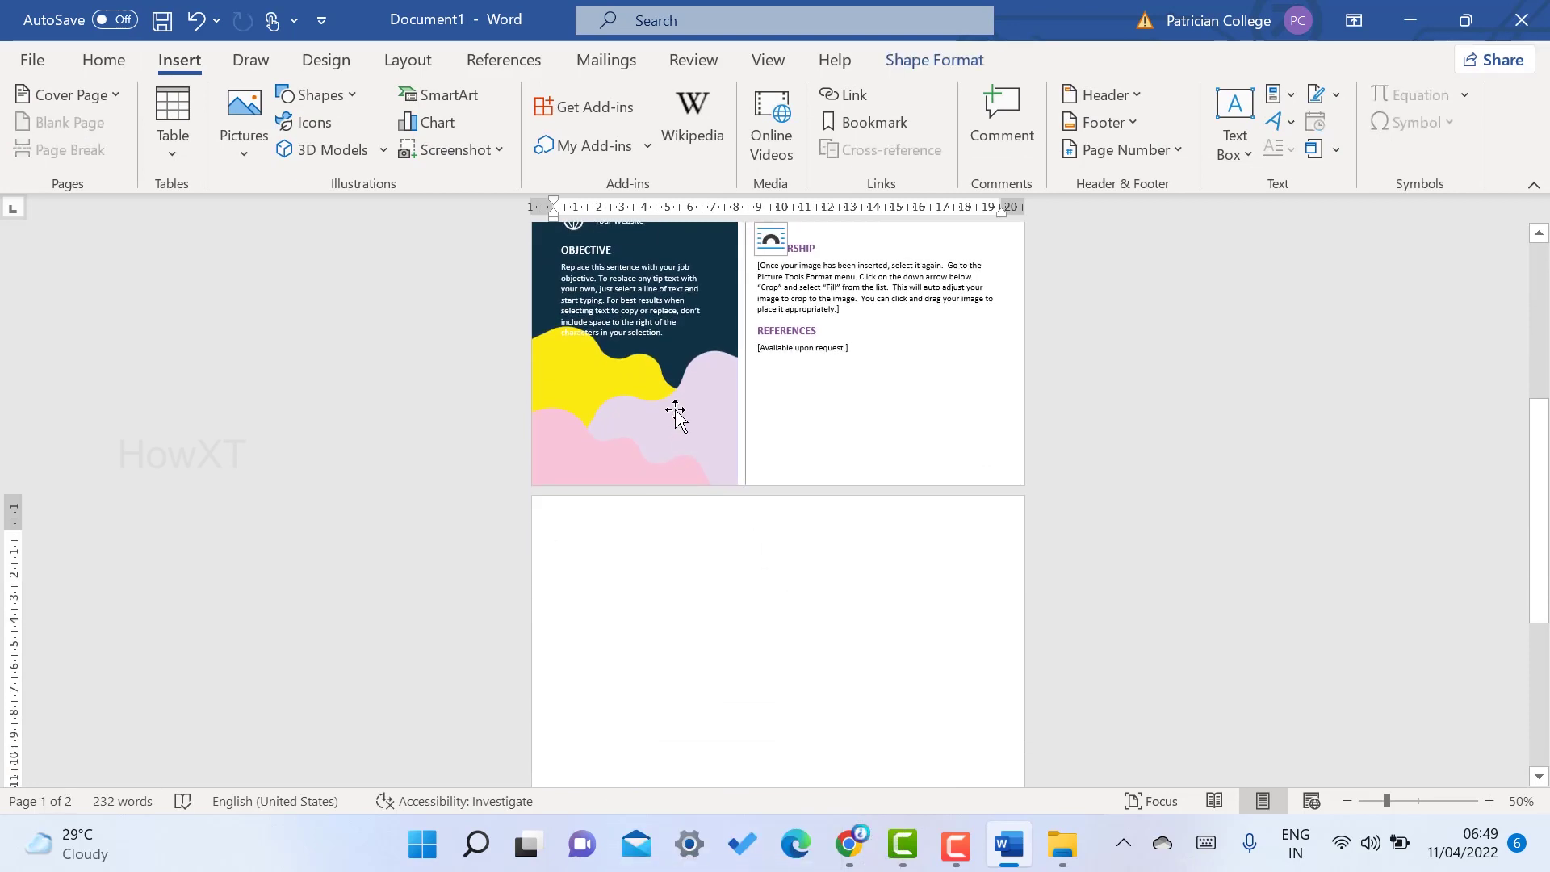
left_click(615, 553)
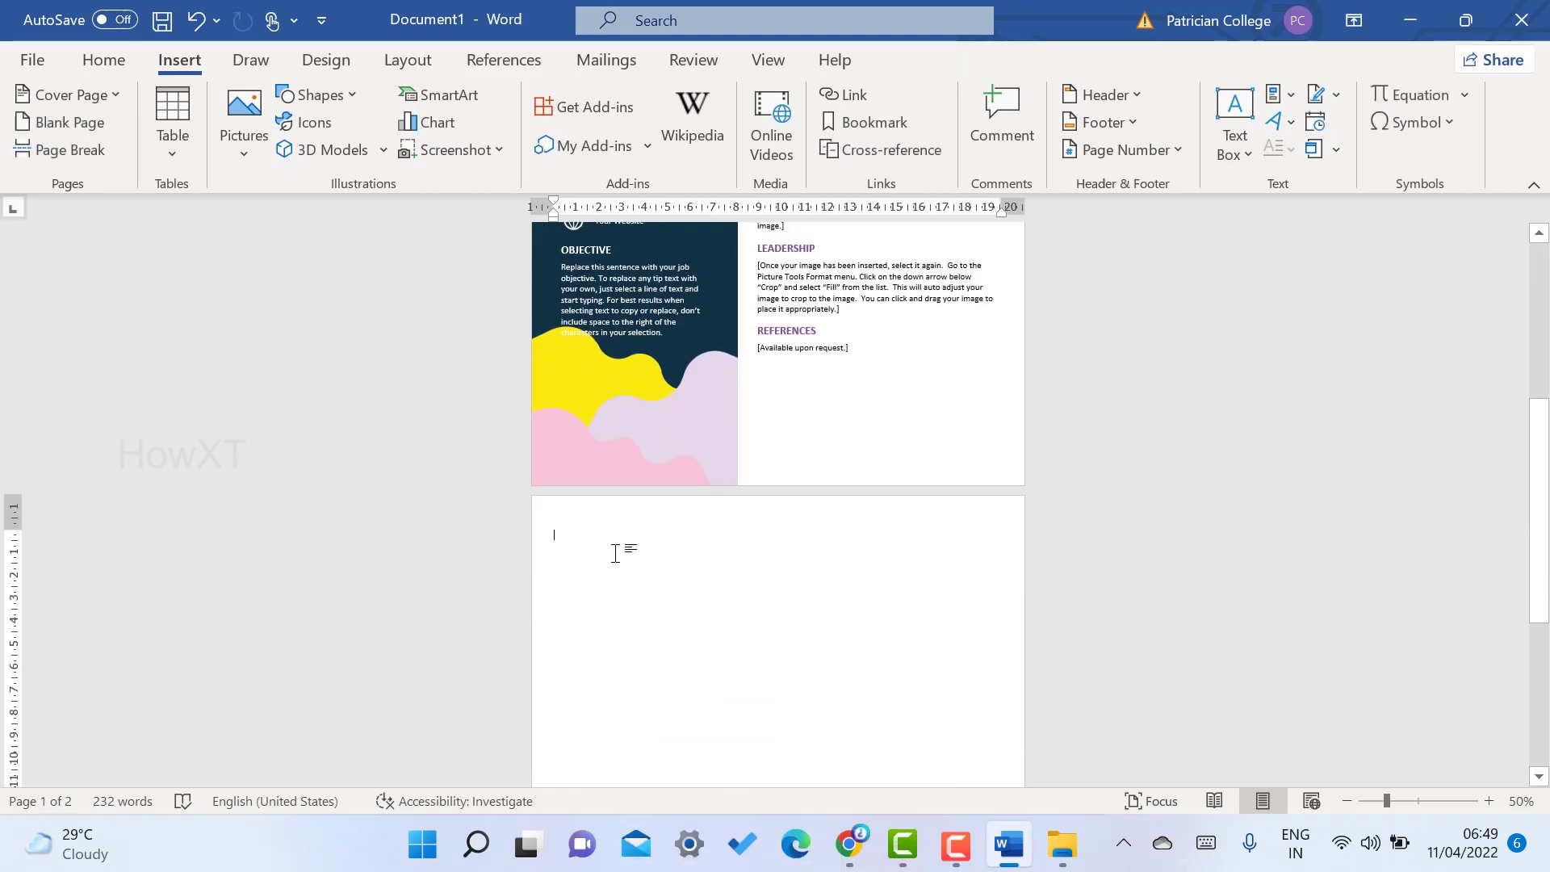
key("ctrl+v")
scroll(693, 487, "down", 3)
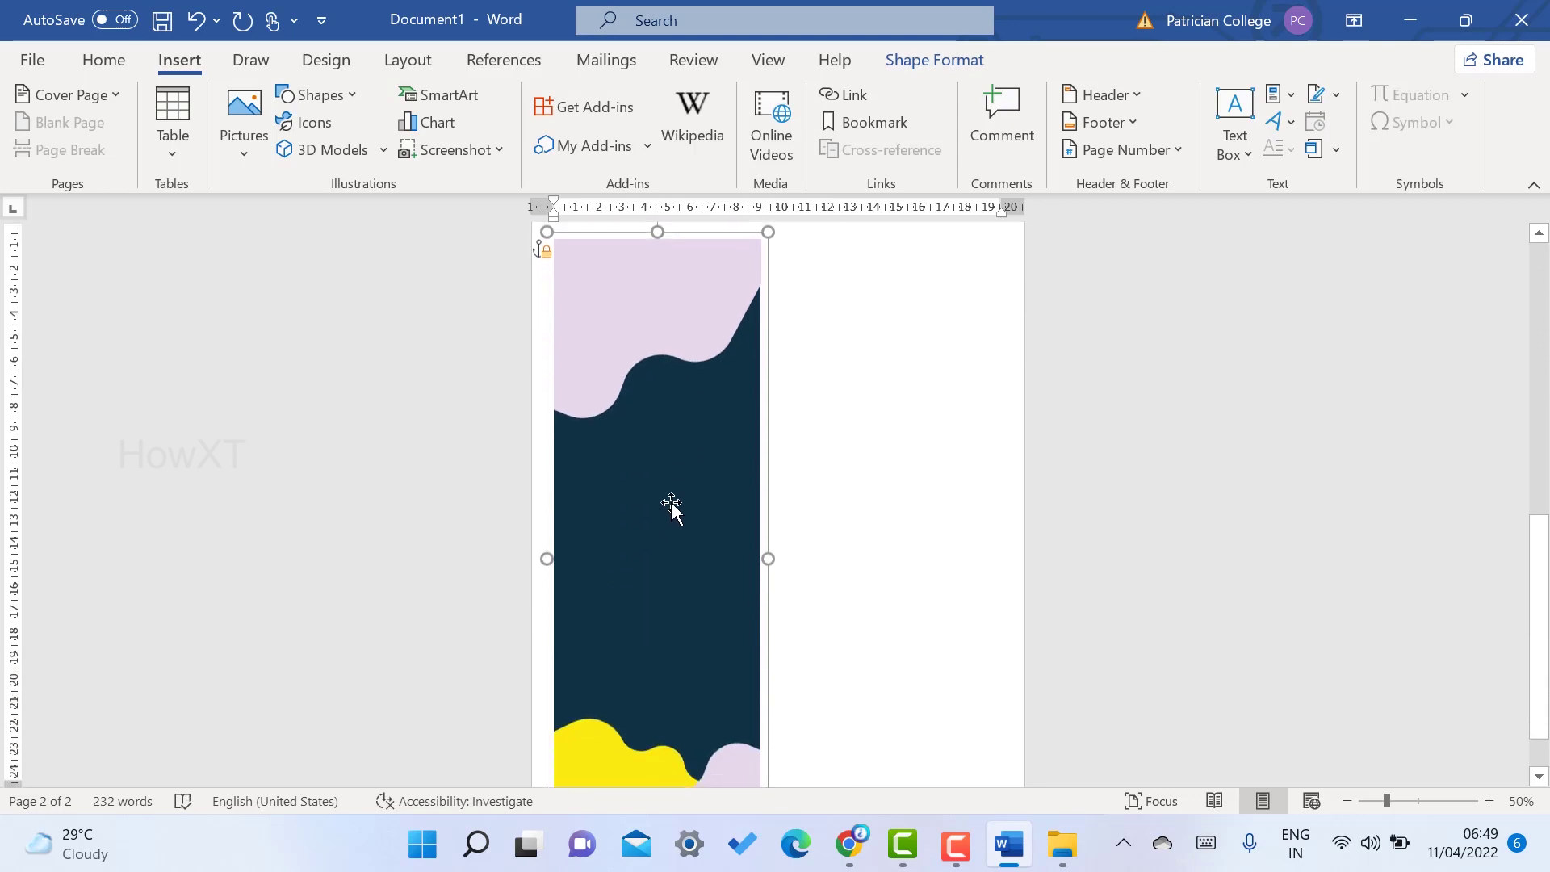
scroll(668, 507, "up", 5)
left_click_drag(650, 496, 630, 482)
scroll(686, 493, "down", 3)
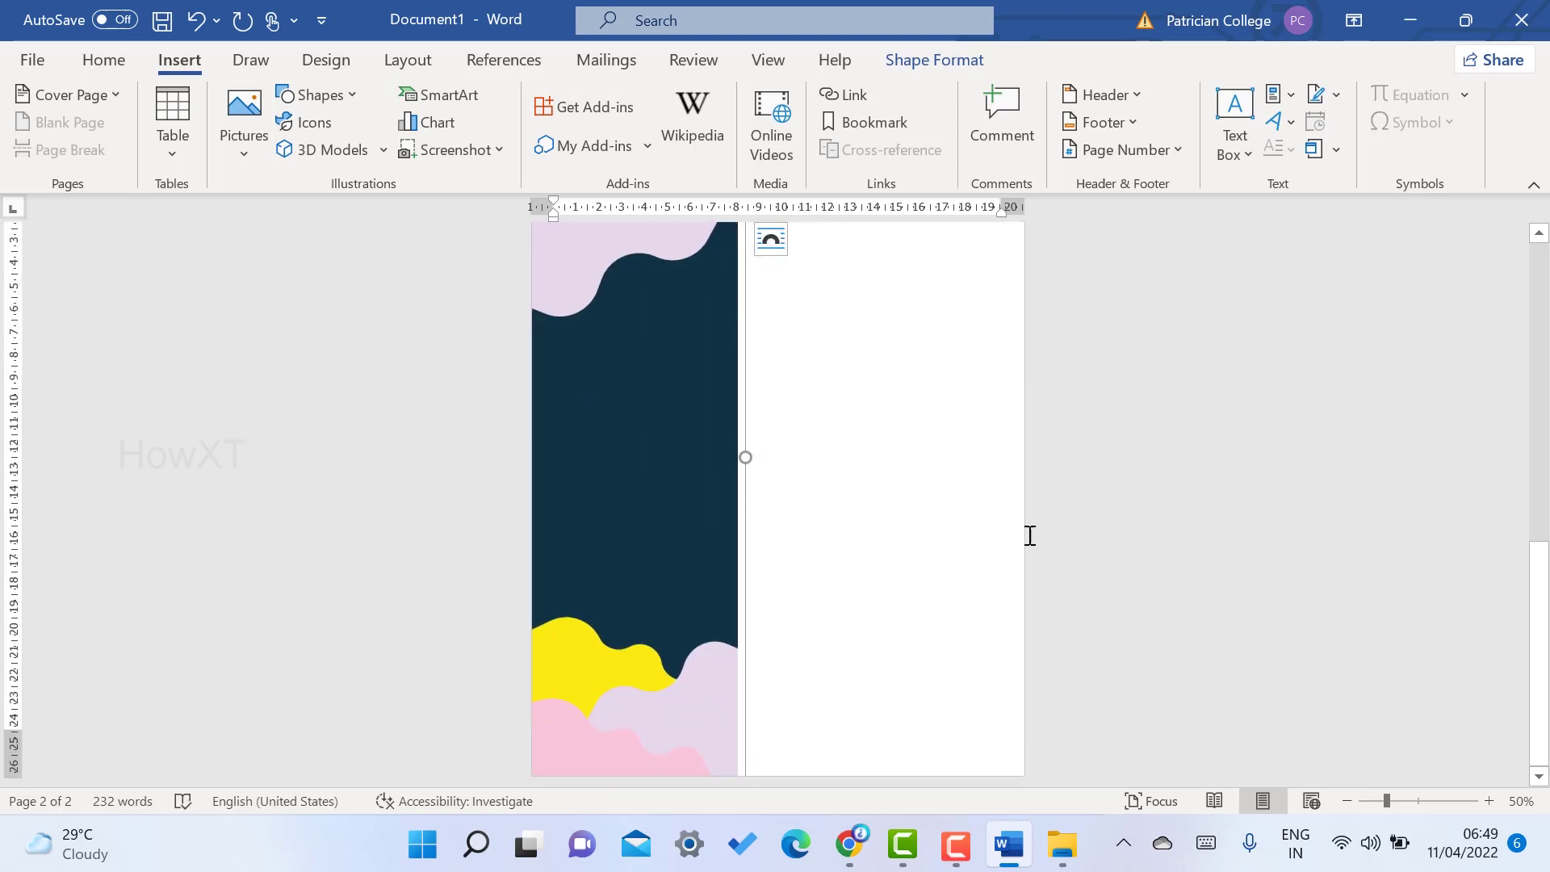
scroll(963, 477, "down", 3)
scroll(962, 477, "up", 3)
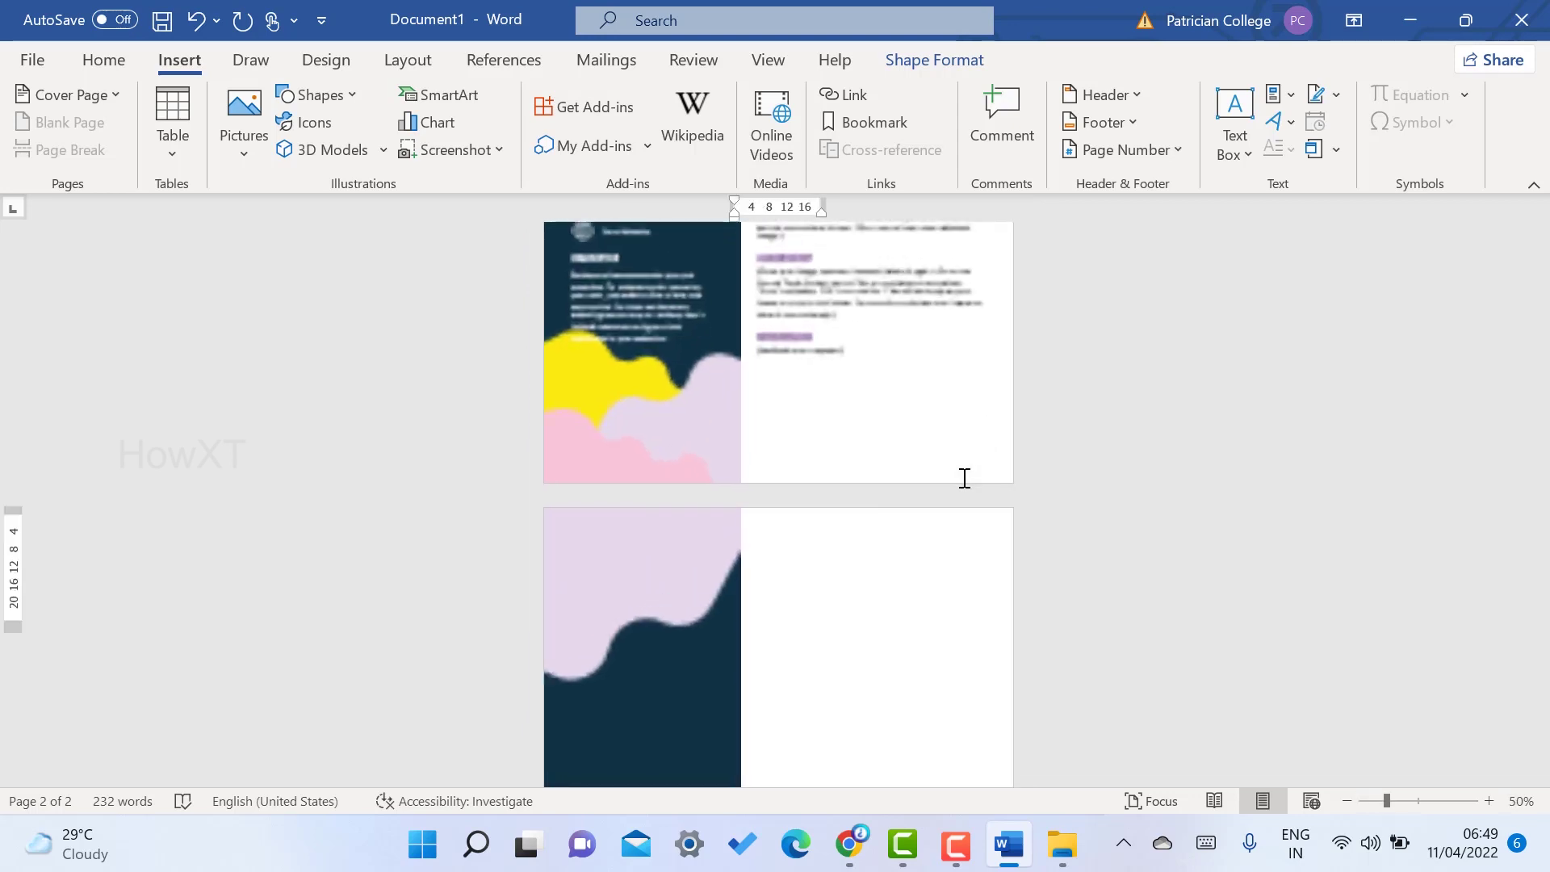
scroll(964, 479, "down", 3)
scroll(964, 478, "up", 3)
scroll(964, 478, "up", 5)
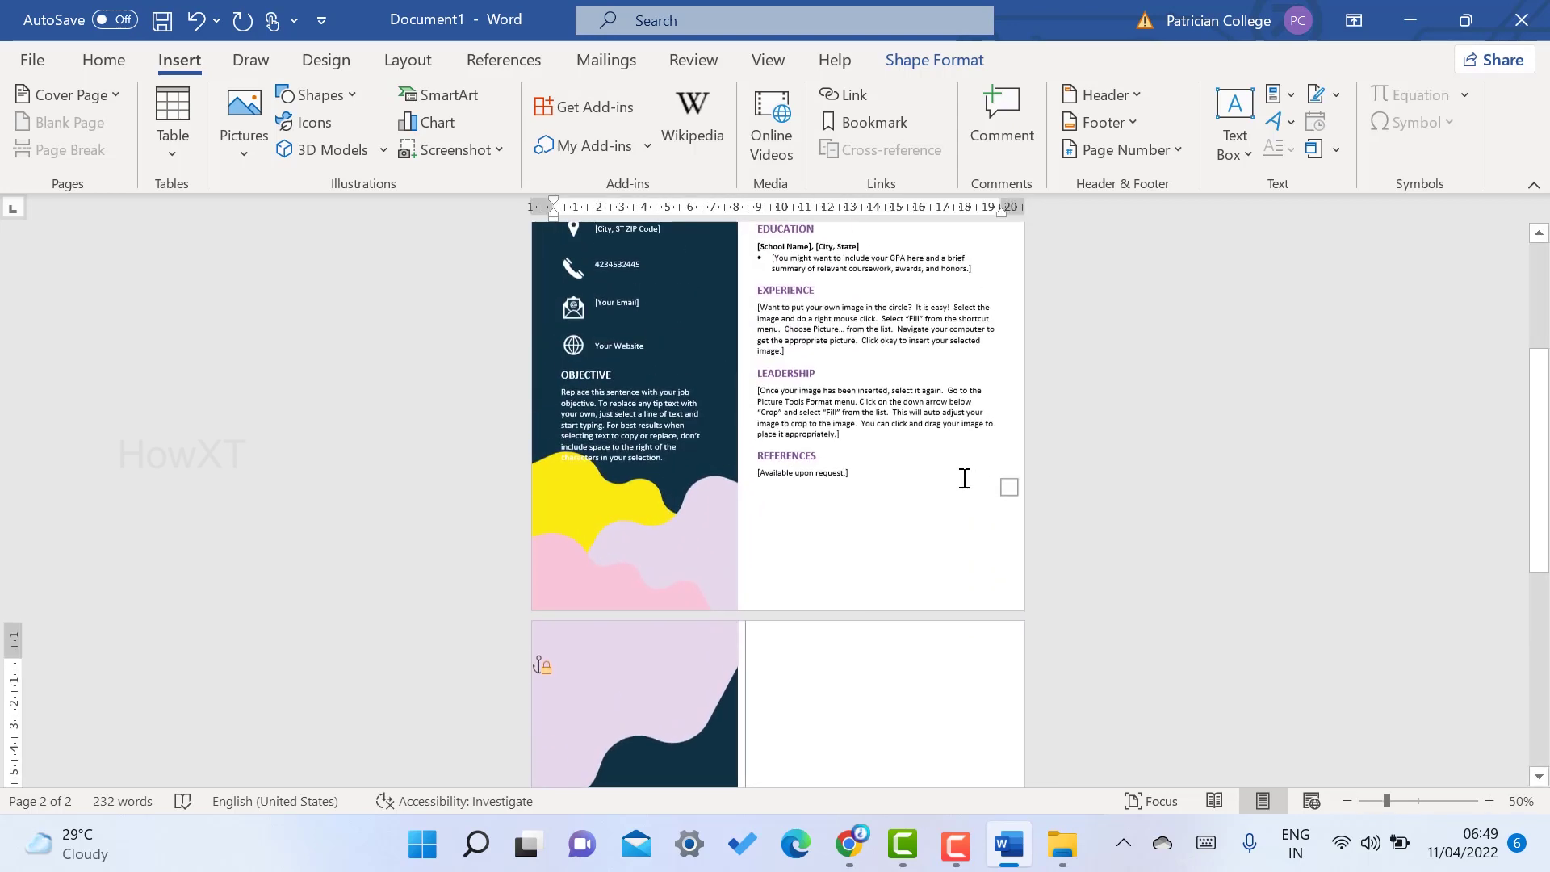
scroll(964, 478, "up", 1)
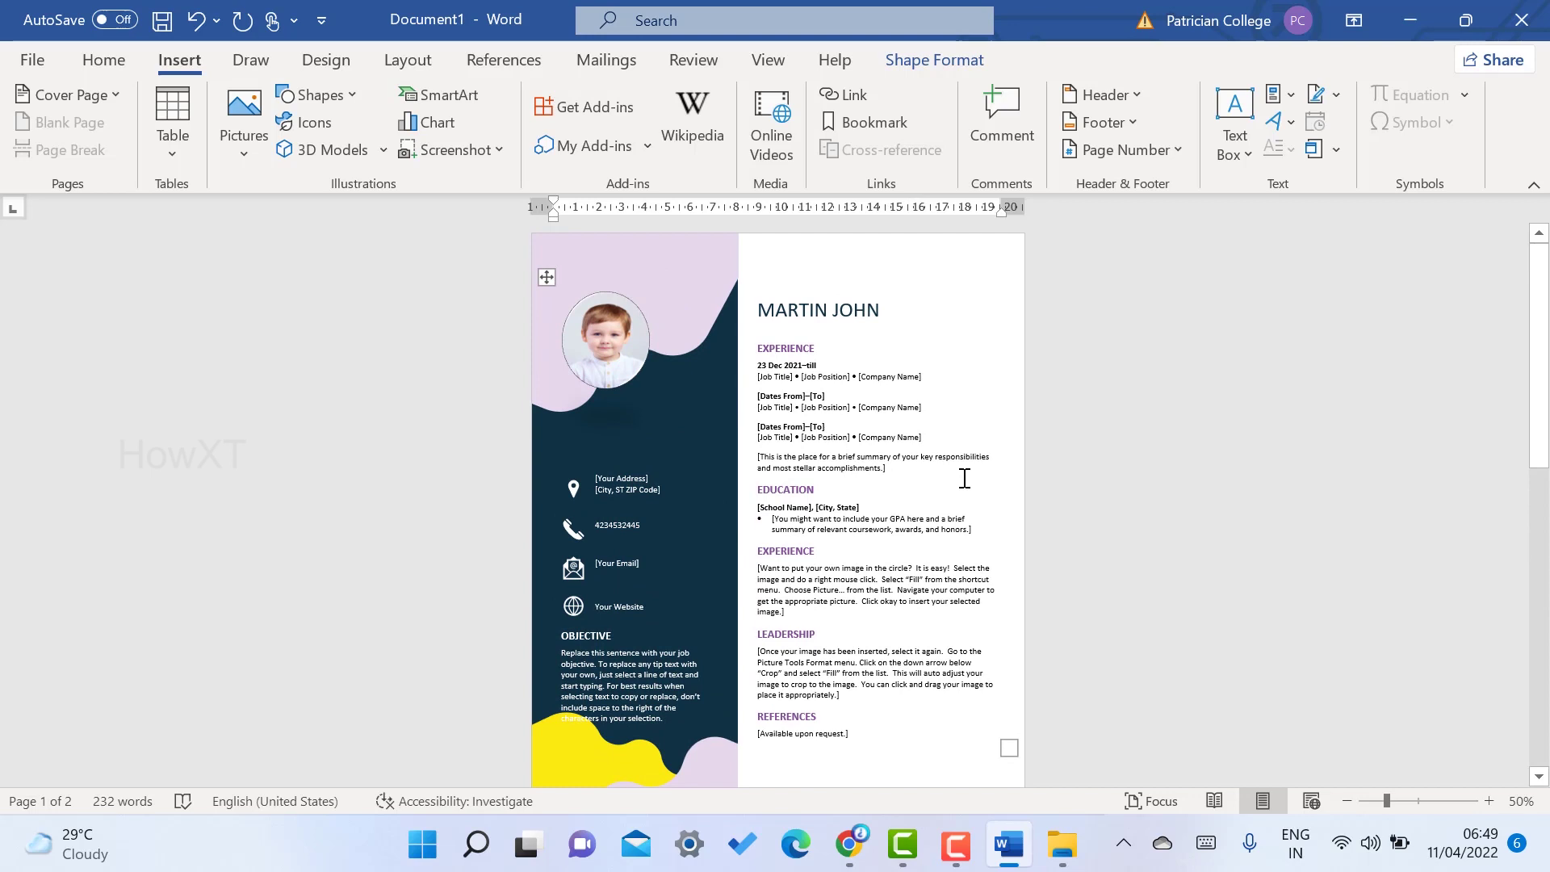
scroll(964, 478, "down", 15)
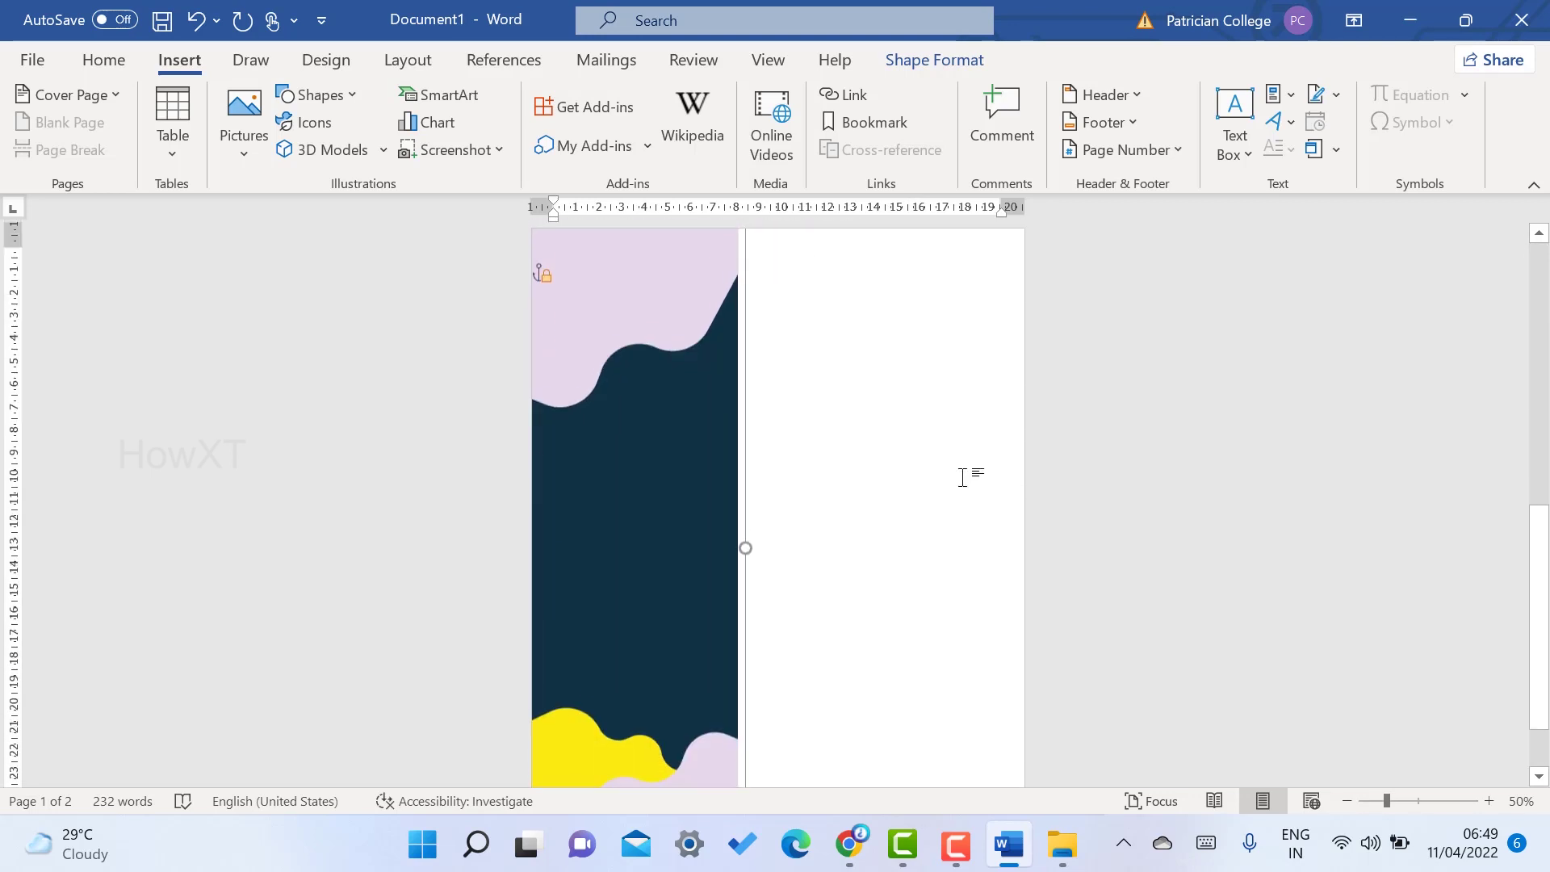
scroll(964, 477, "up", 11)
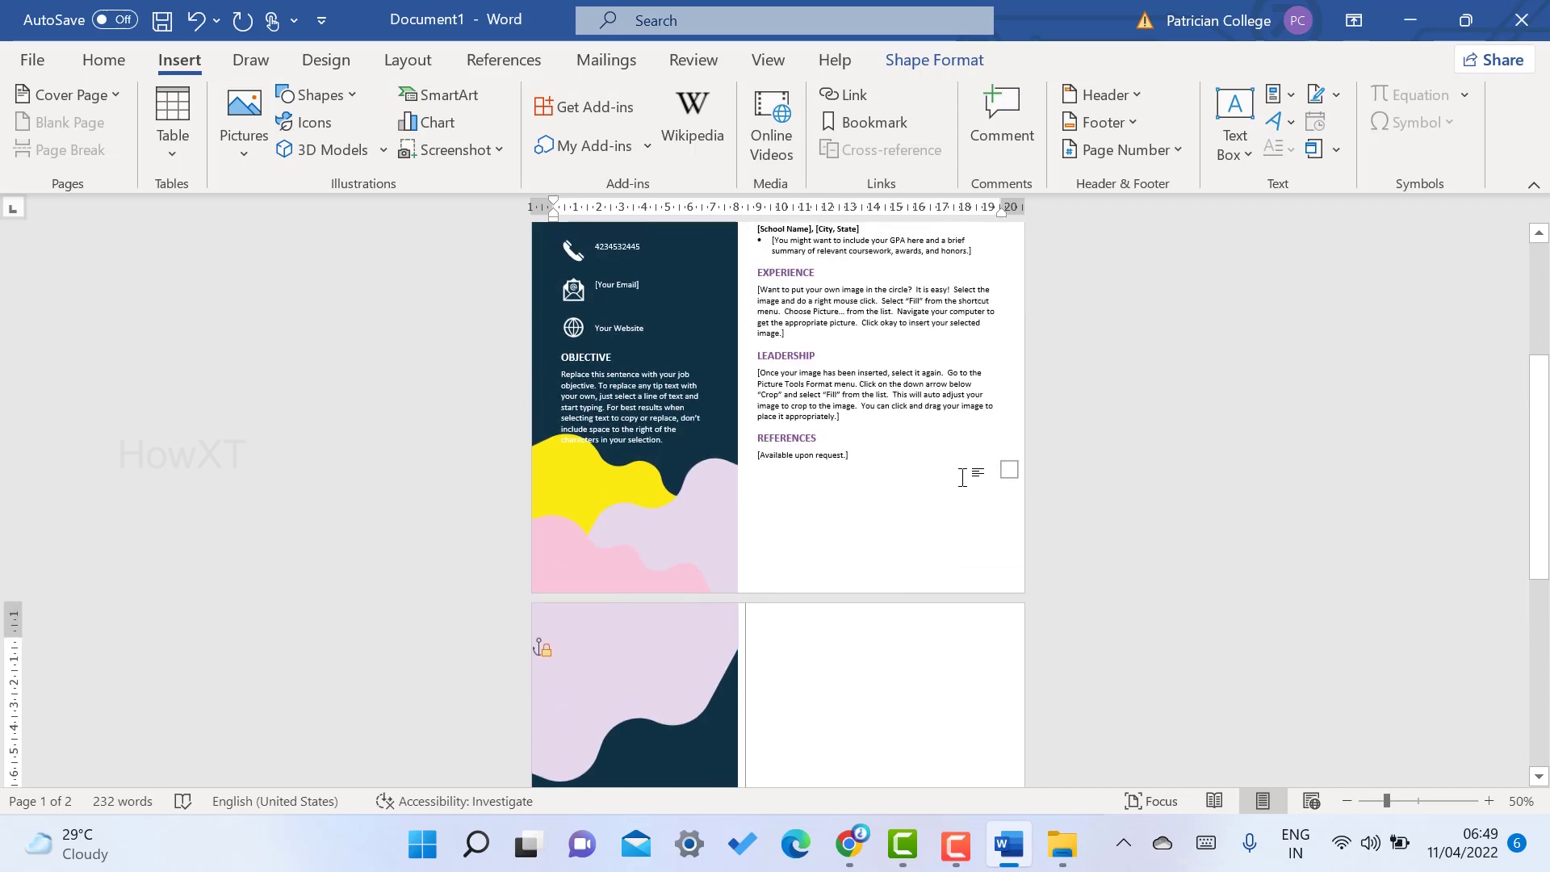
- Save the résumé through Save As in Documents under the applicant's name, with PDF as the file type
left_click(18, 67)
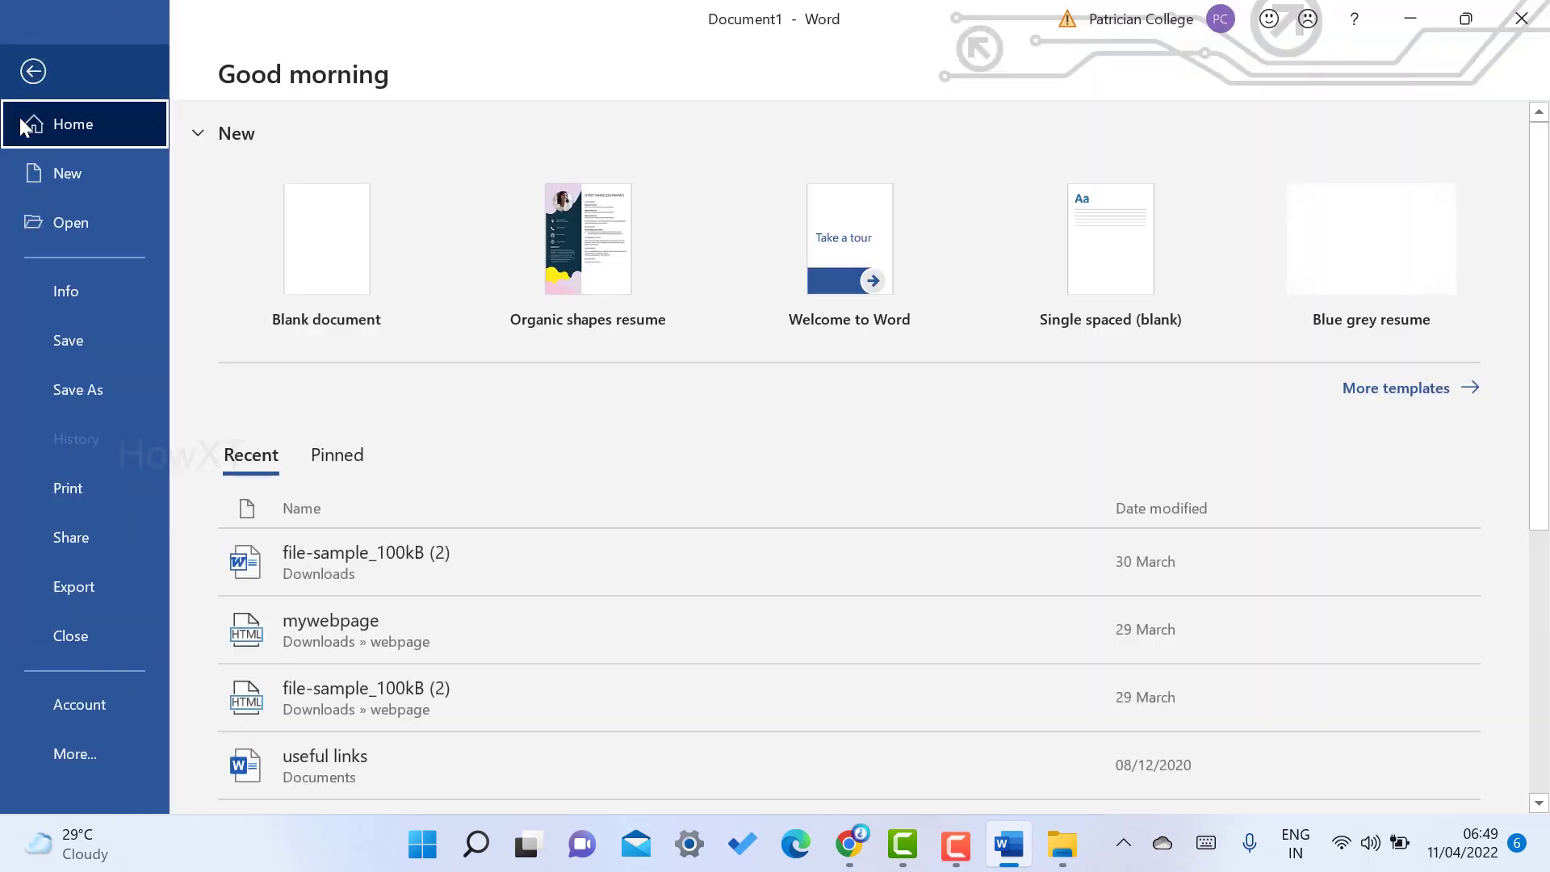
left_click(62, 391)
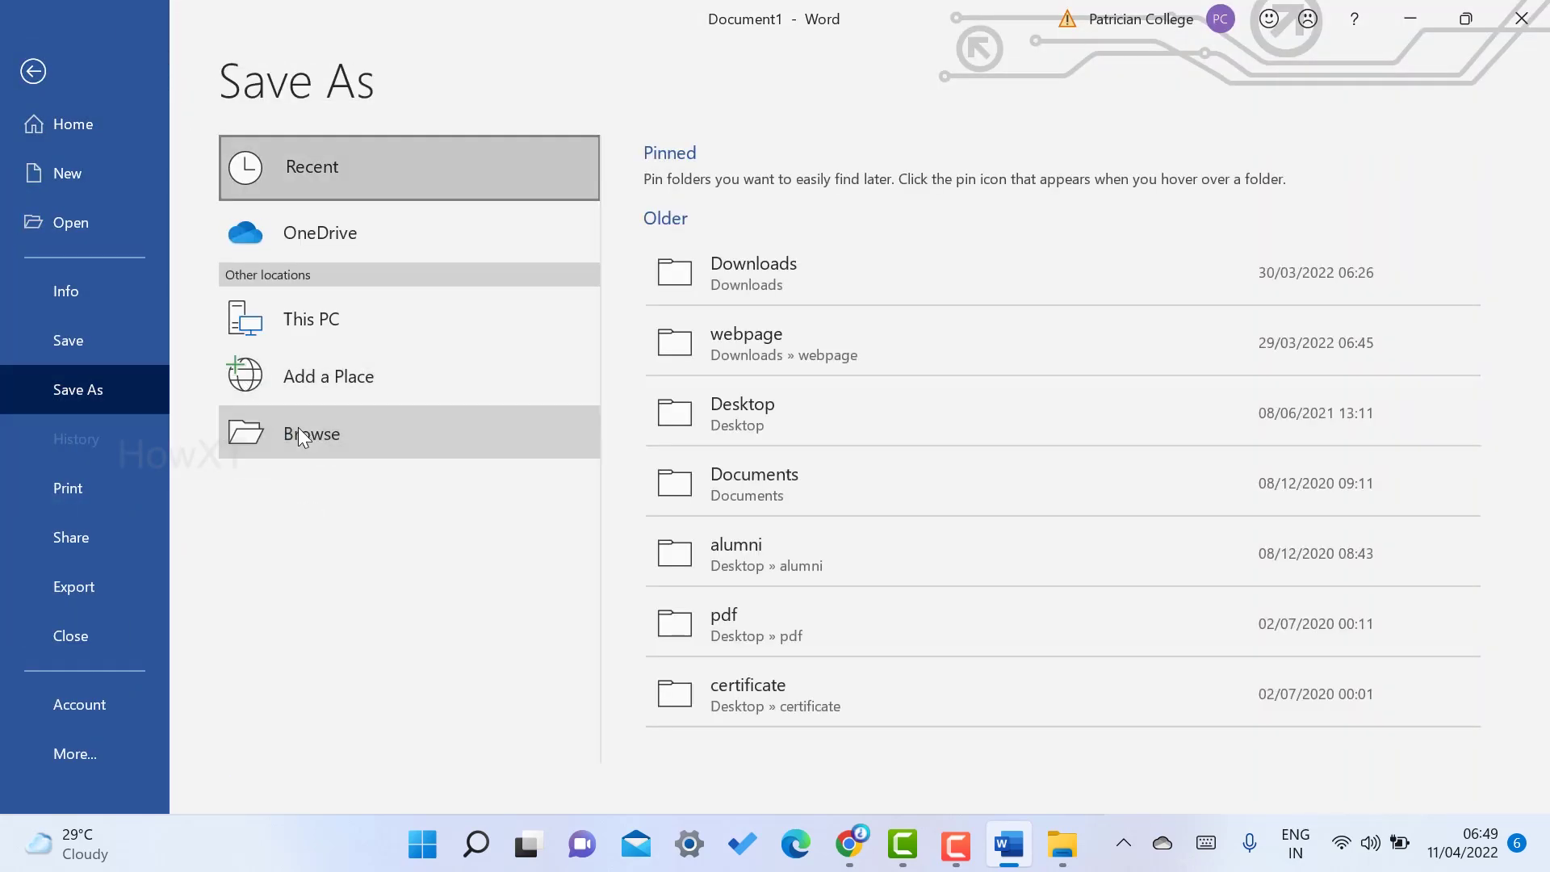
left_click(297, 433)
left_click(299, 436)
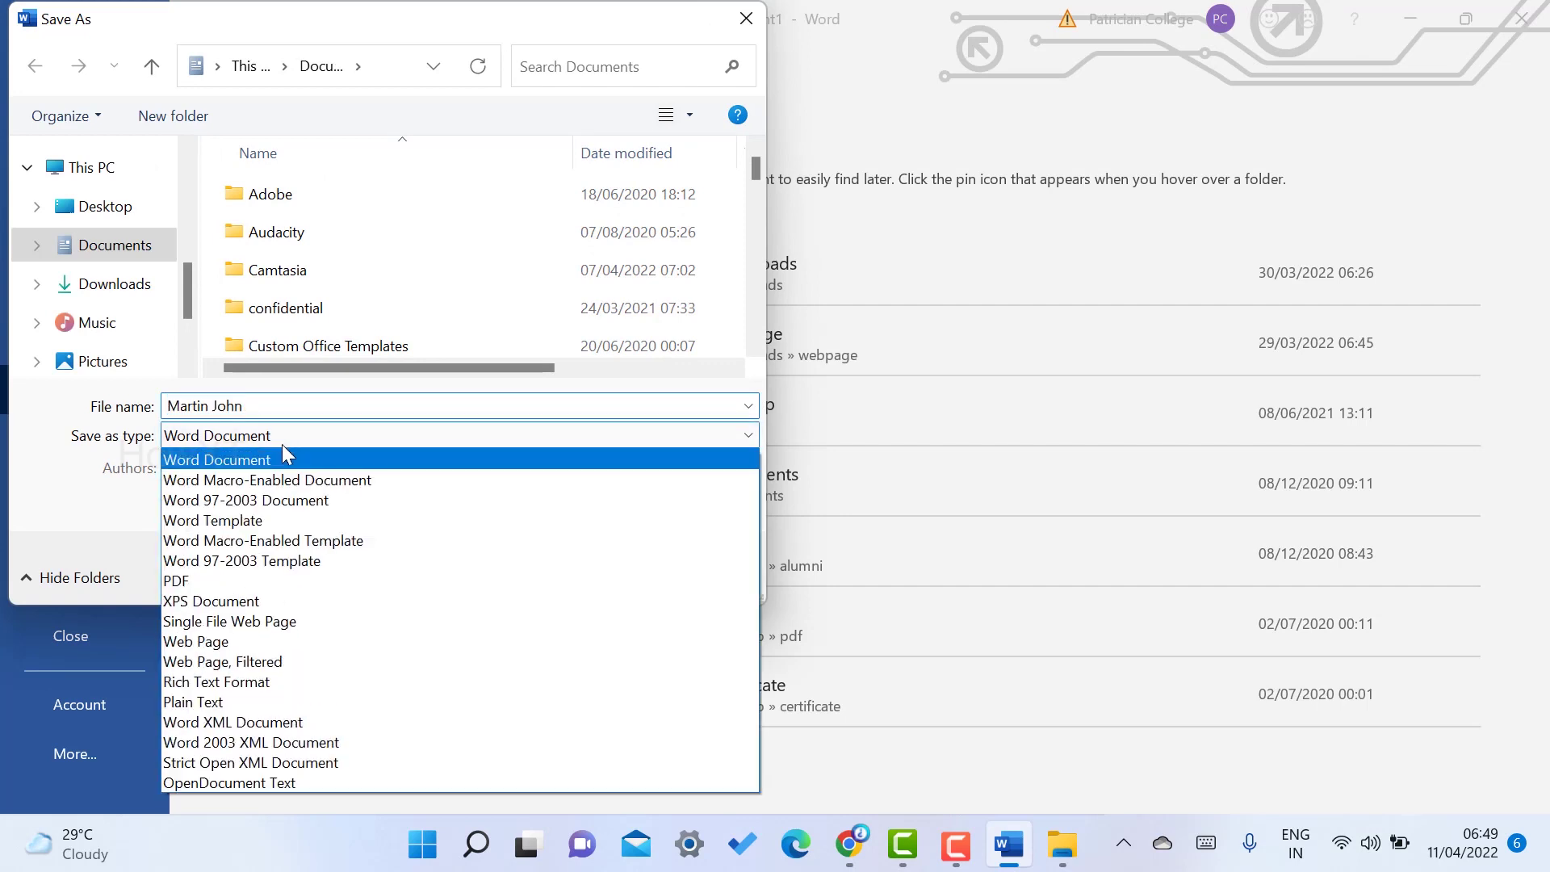
left_click(250, 574)
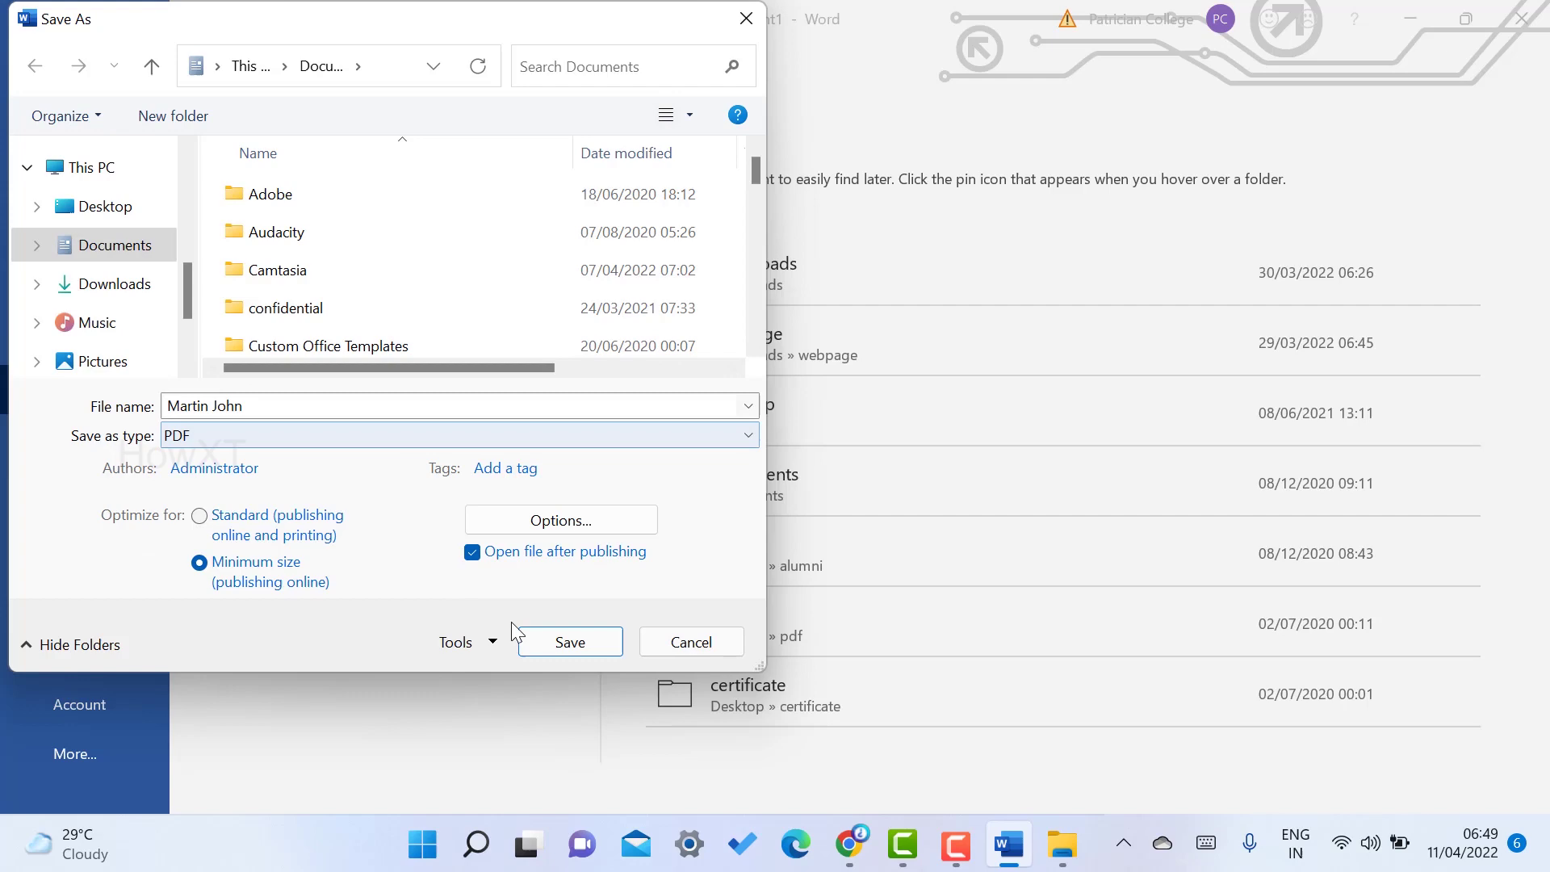
left_click(560, 643)
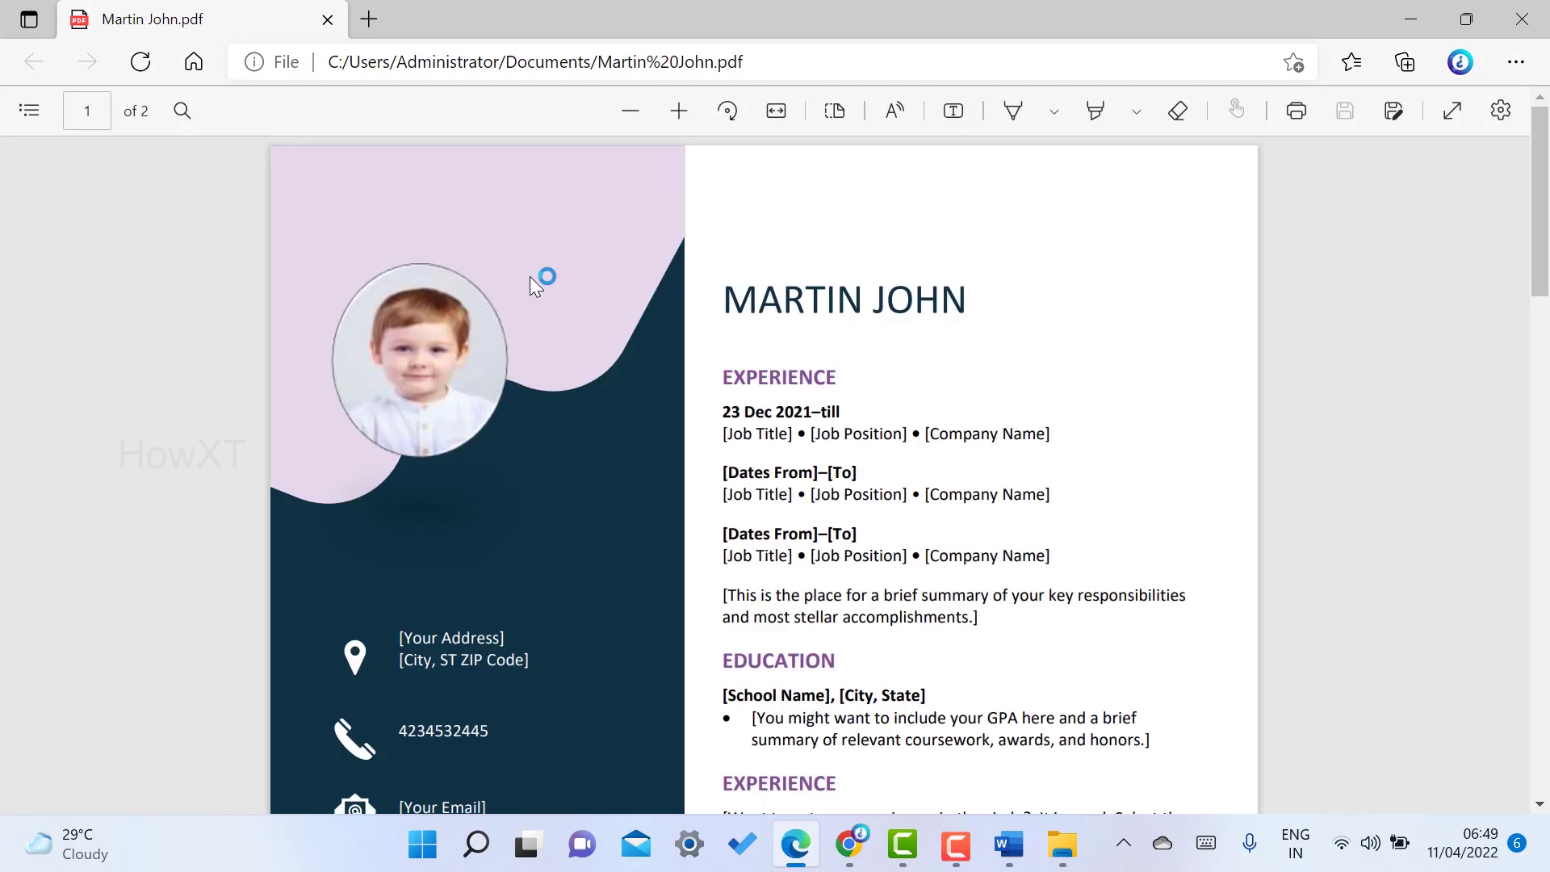
- Scroll the PDF in Edge to check the photo, name heading and added second page
scroll(530, 278, "down", 12)
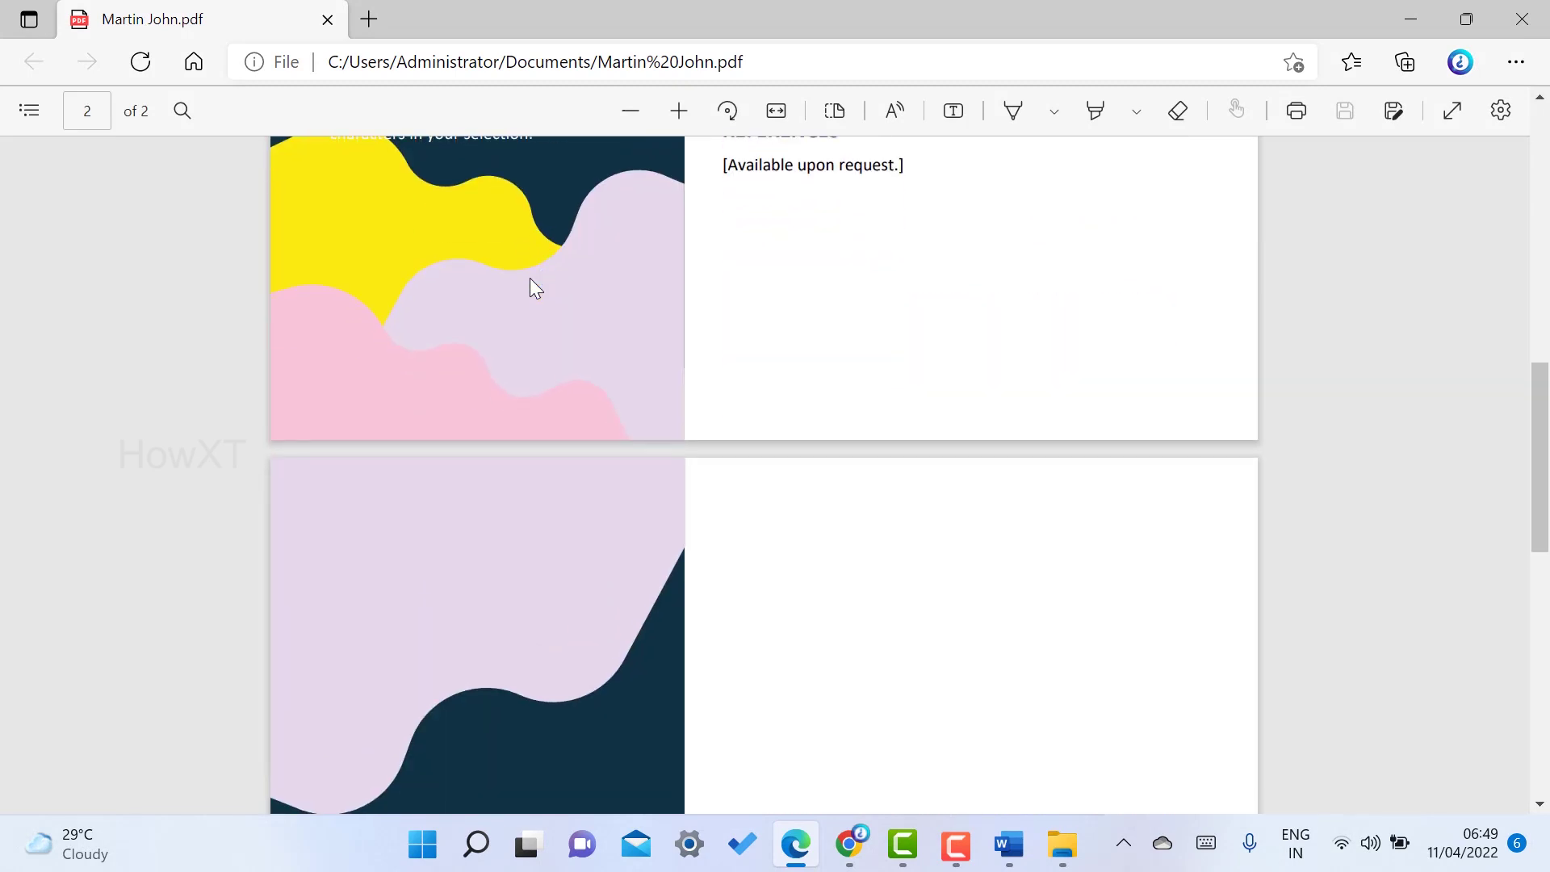
scroll(530, 280, "up", 12)
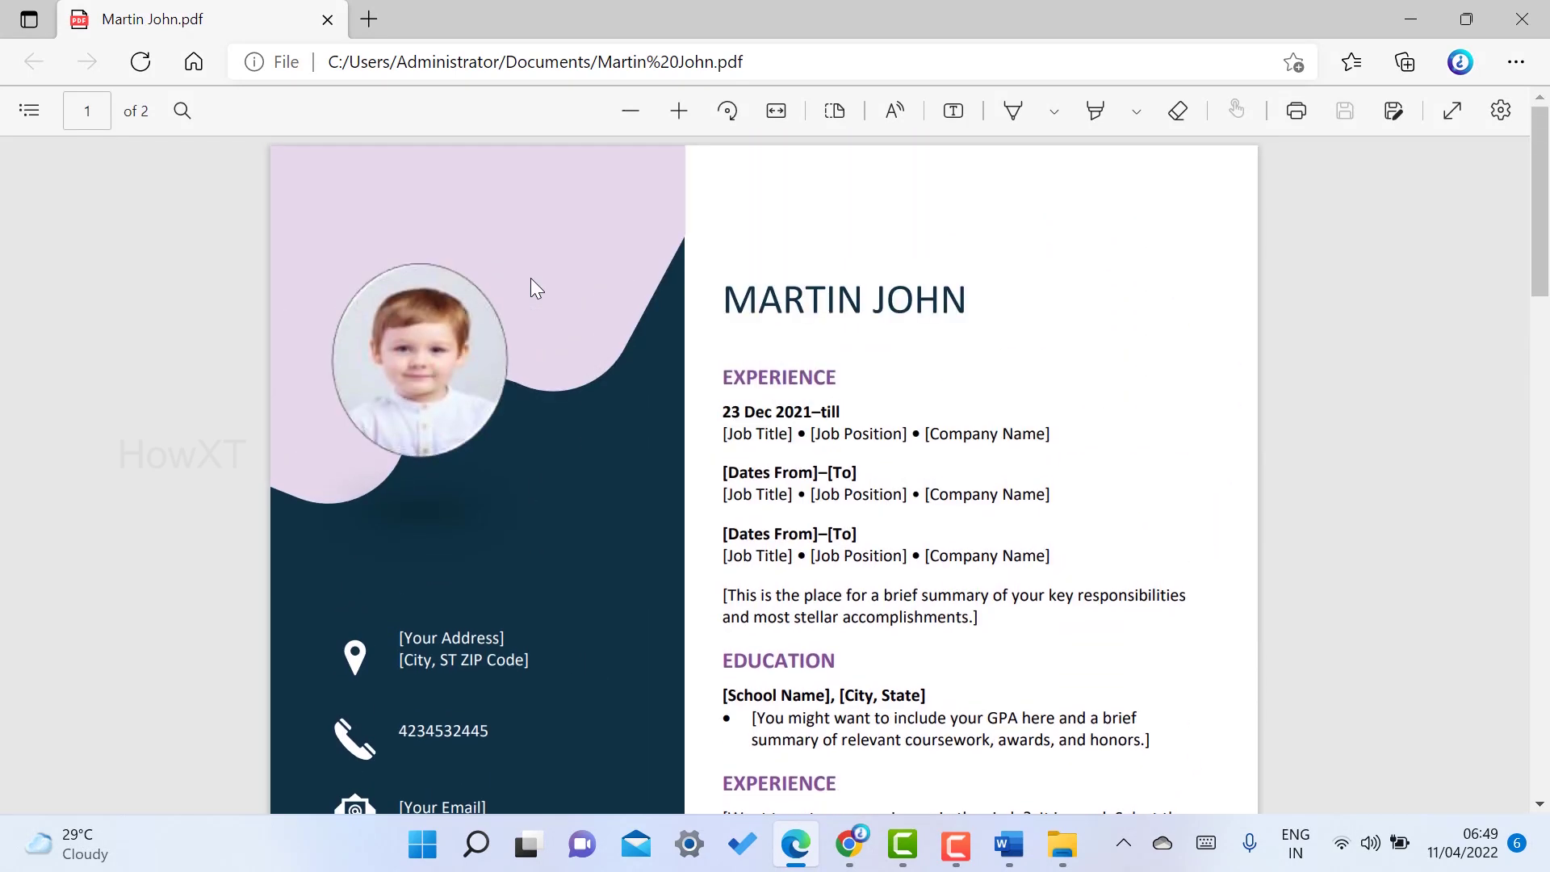
scroll(530, 279, "down", 12)
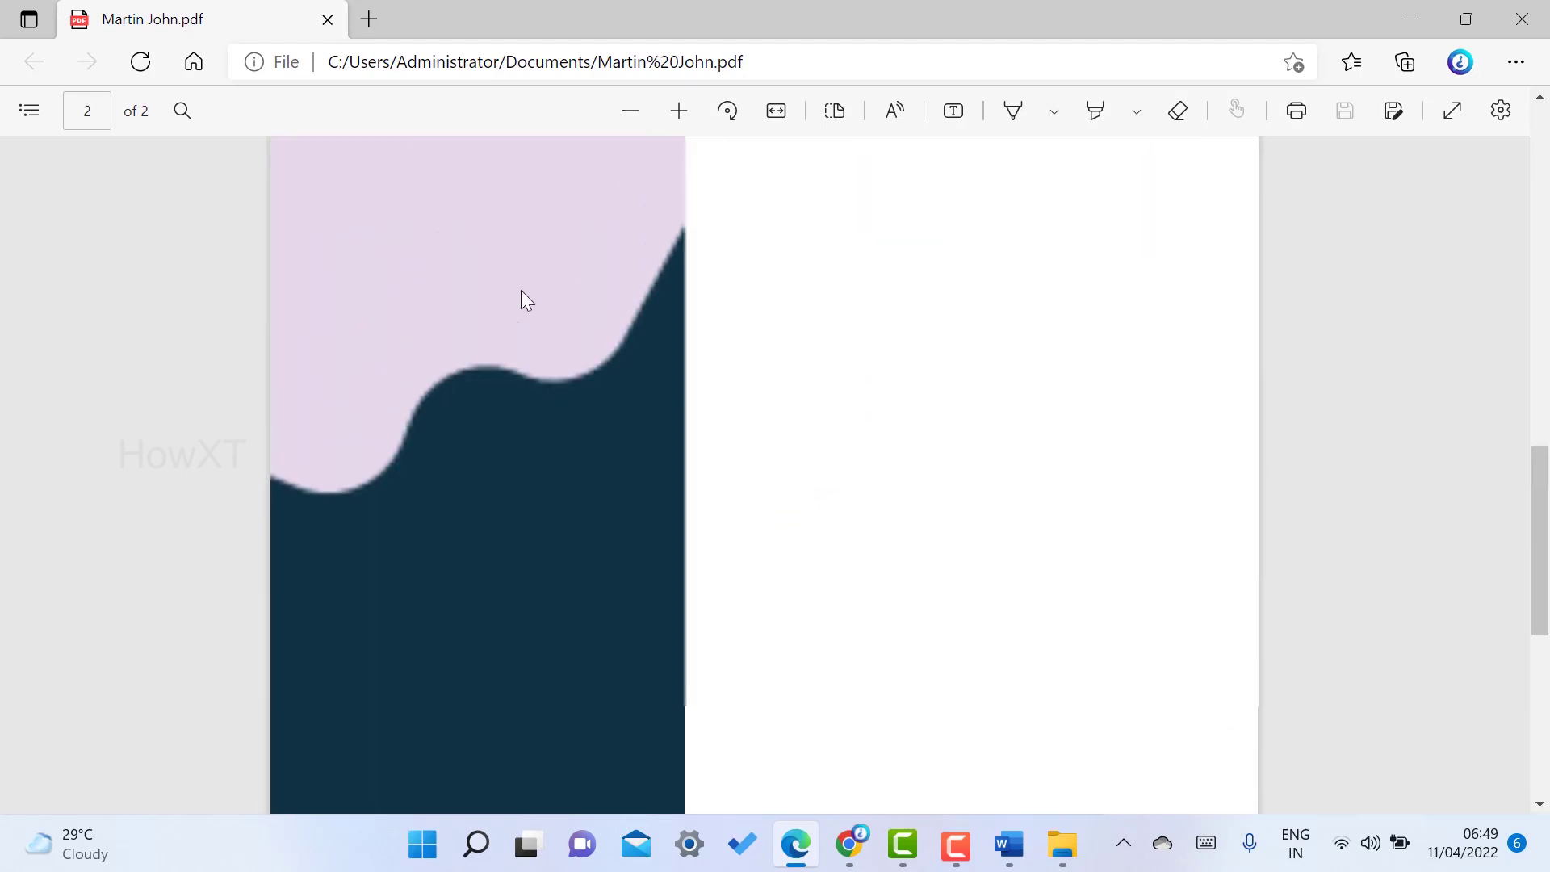
scroll(521, 289, "up", 6)
scroll(904, 461, "up", 3)
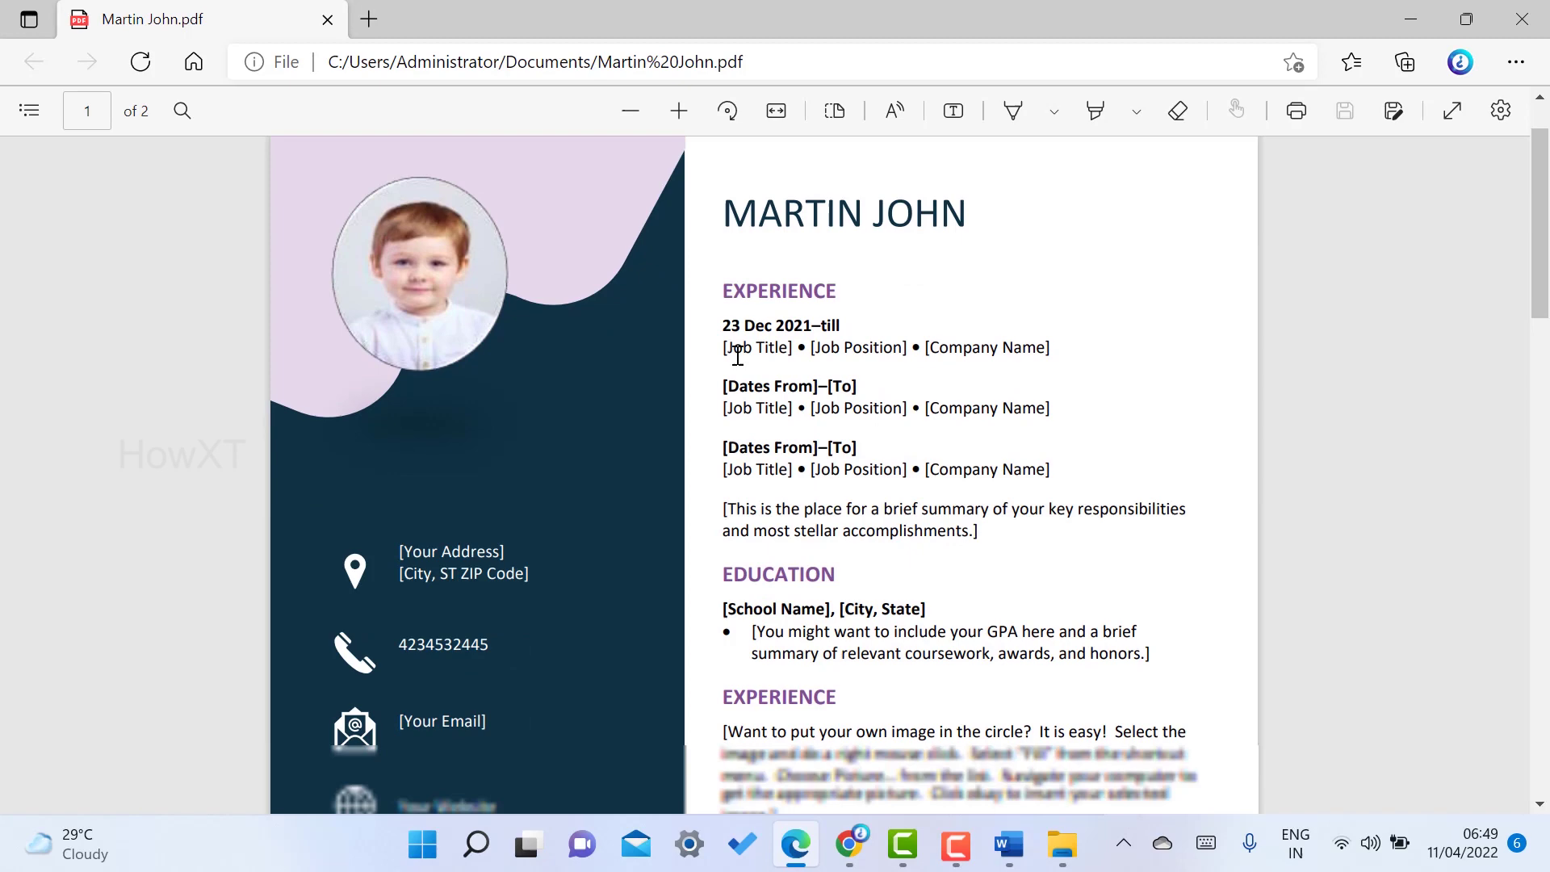
scroll(738, 355, "down", 10)
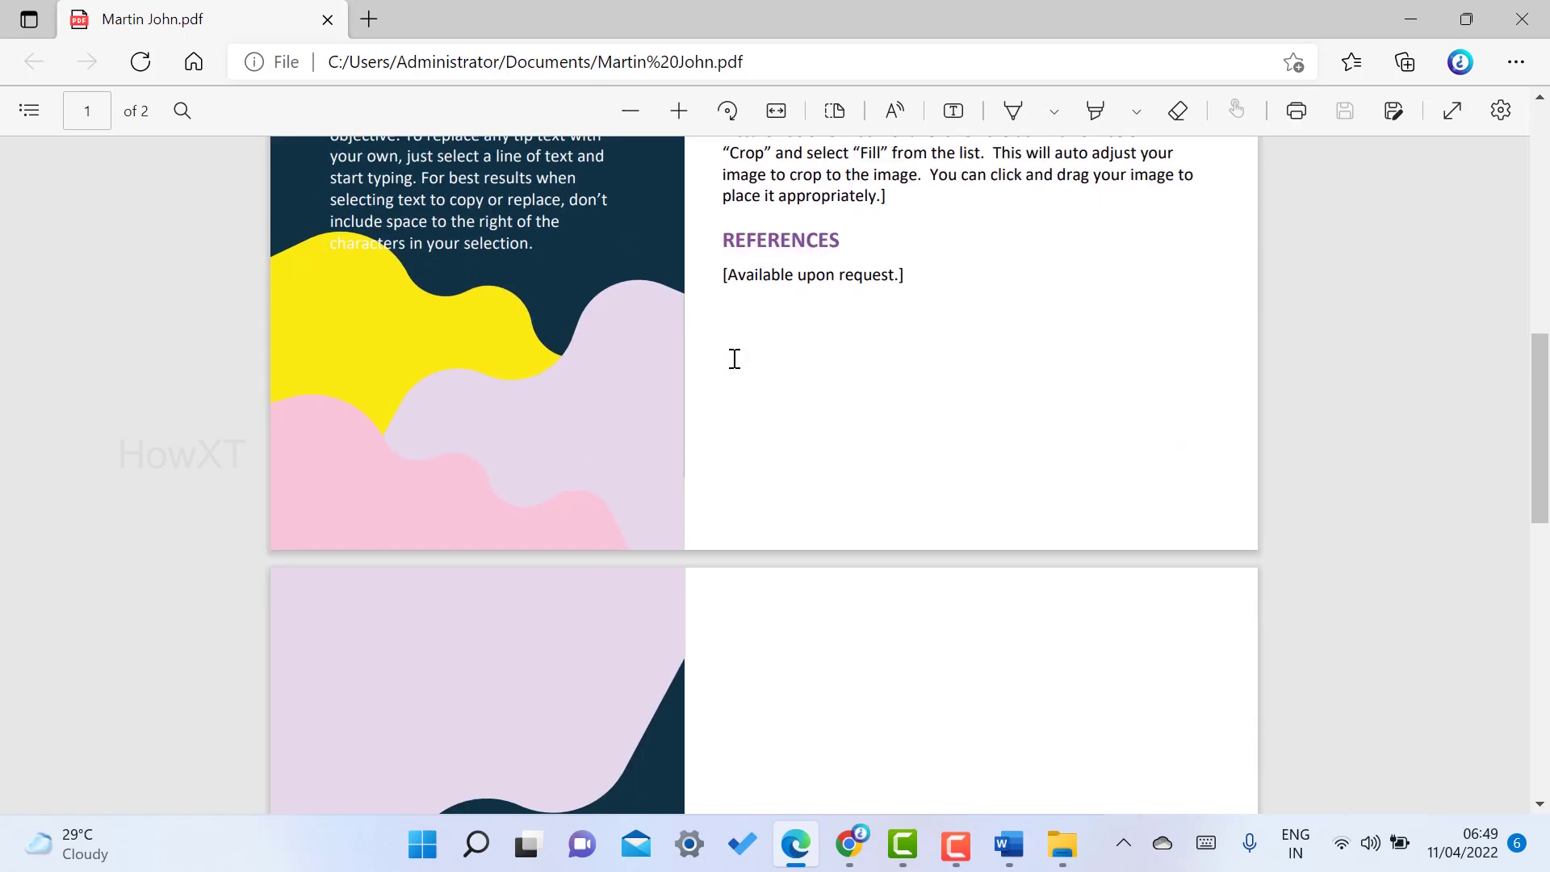
scroll(735, 359, "down", 10)
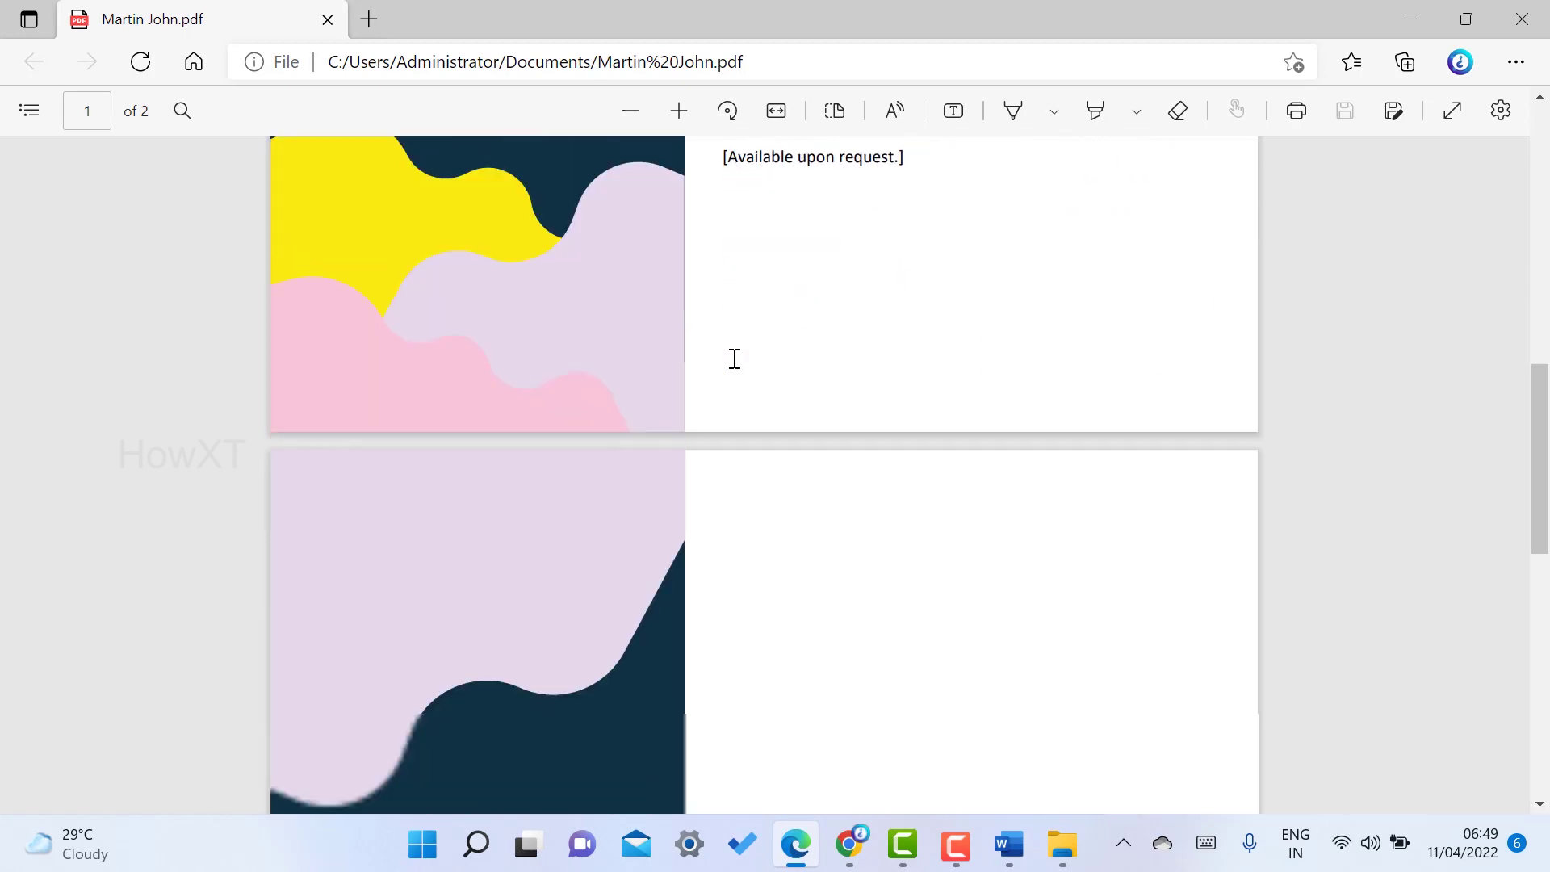
scroll(735, 359, "up", 10)
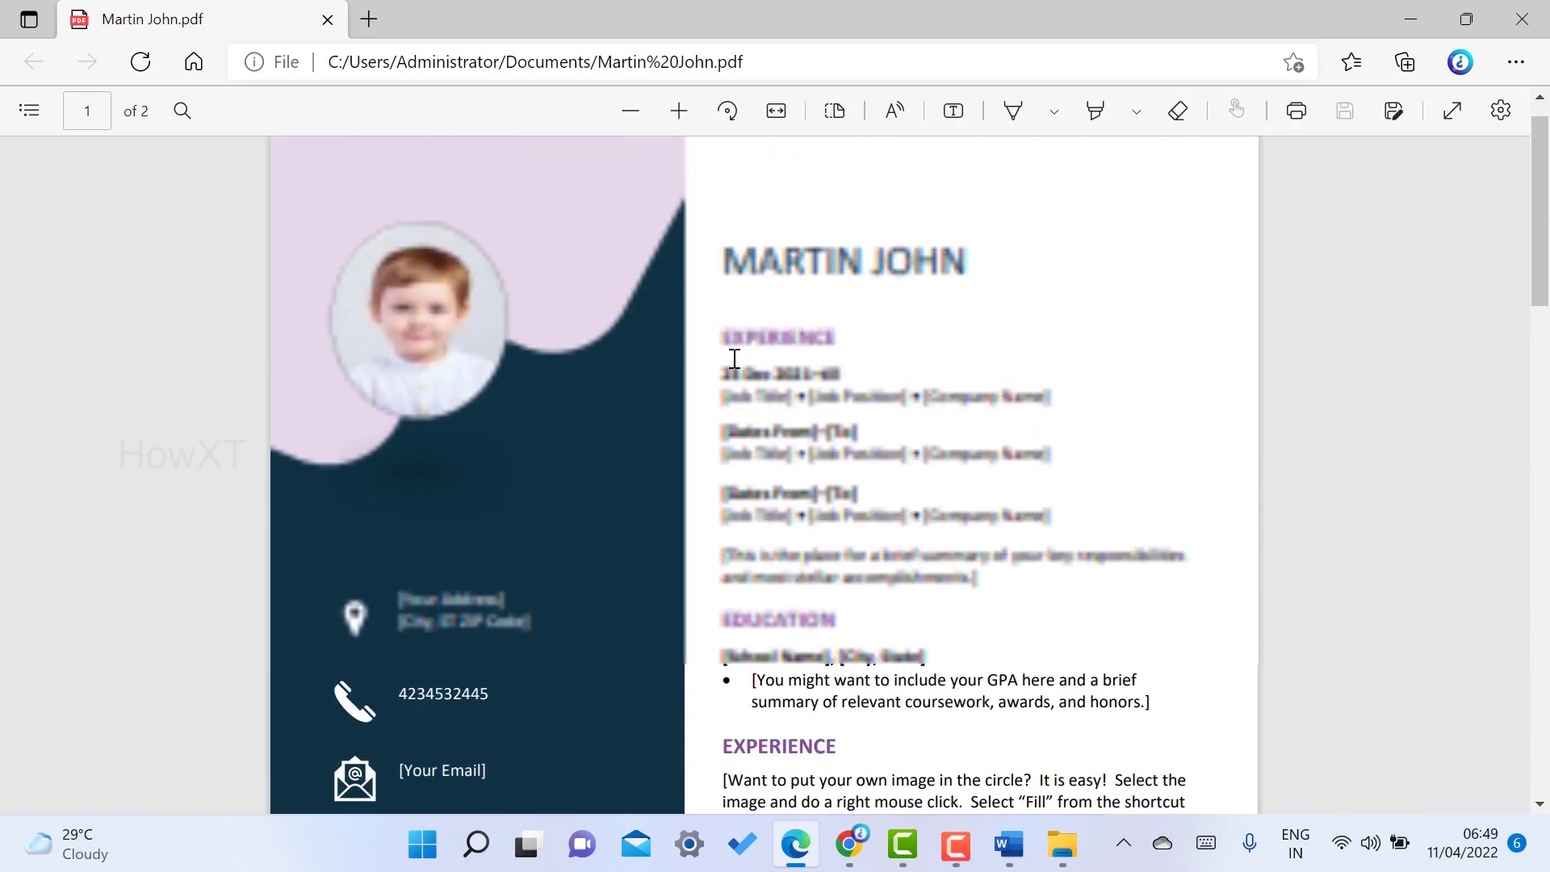